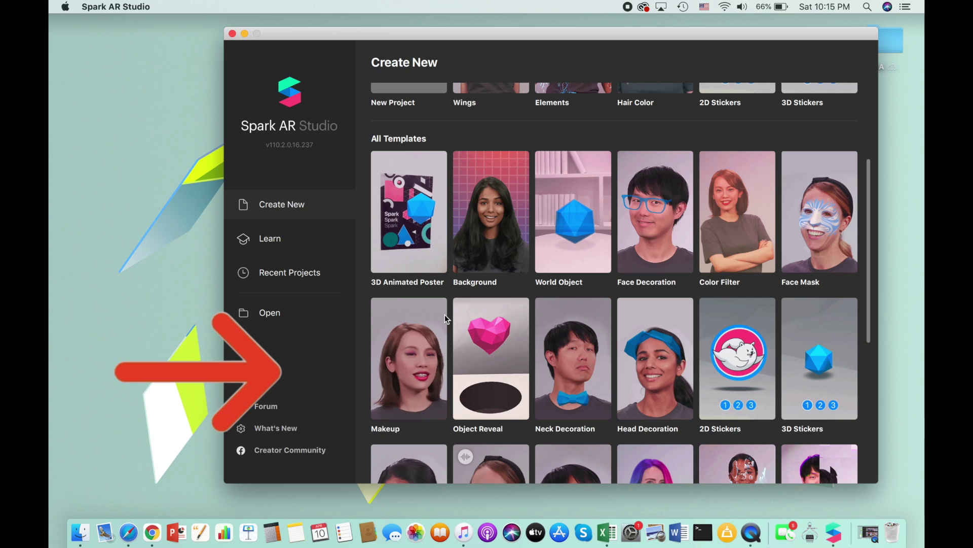
Create a project from the Makeup template and delete the facemeshMakeup face mesh from the scene.
left_click(401, 379)
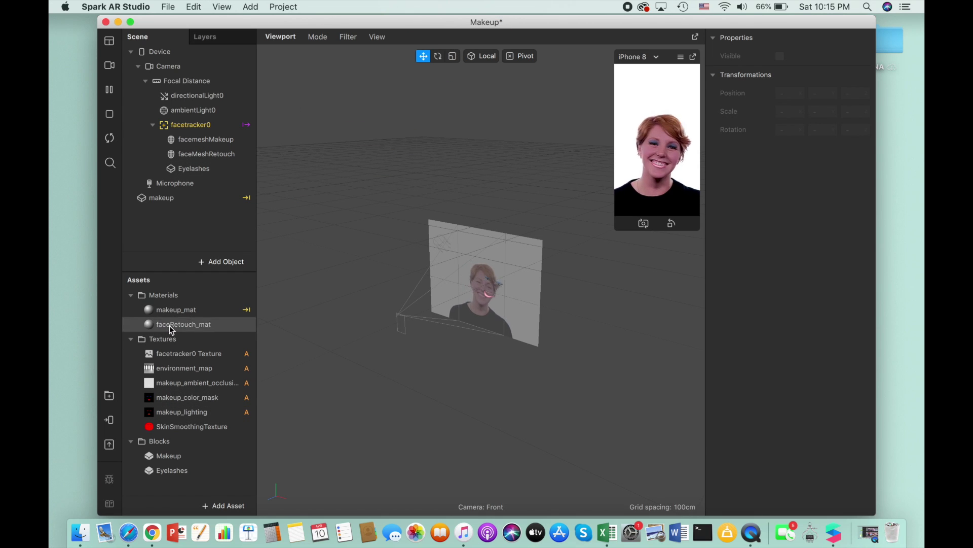
left_click(225, 141)
key("Delete")
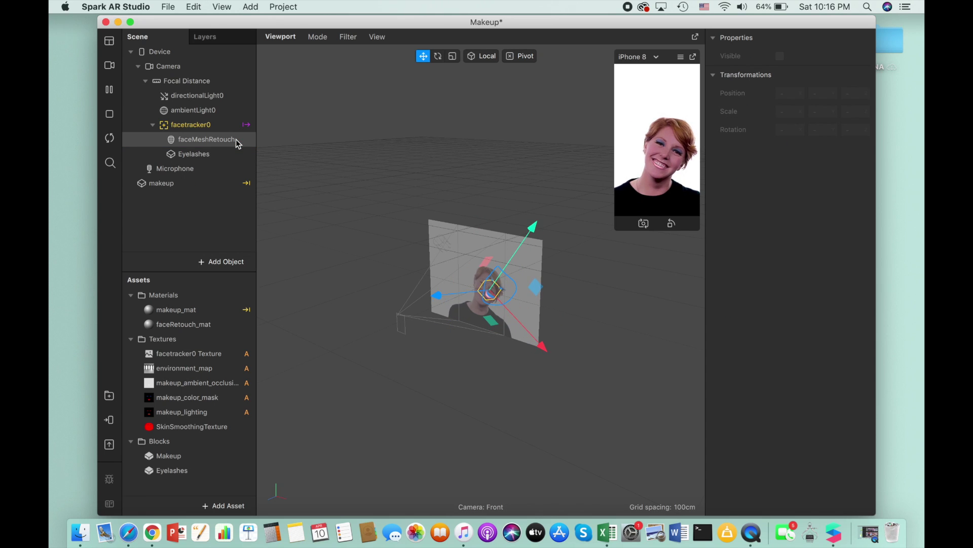
Delete the makeup_mat material and all the textures from the assets, including their project files.
left_click(202, 310)
key("Delete")
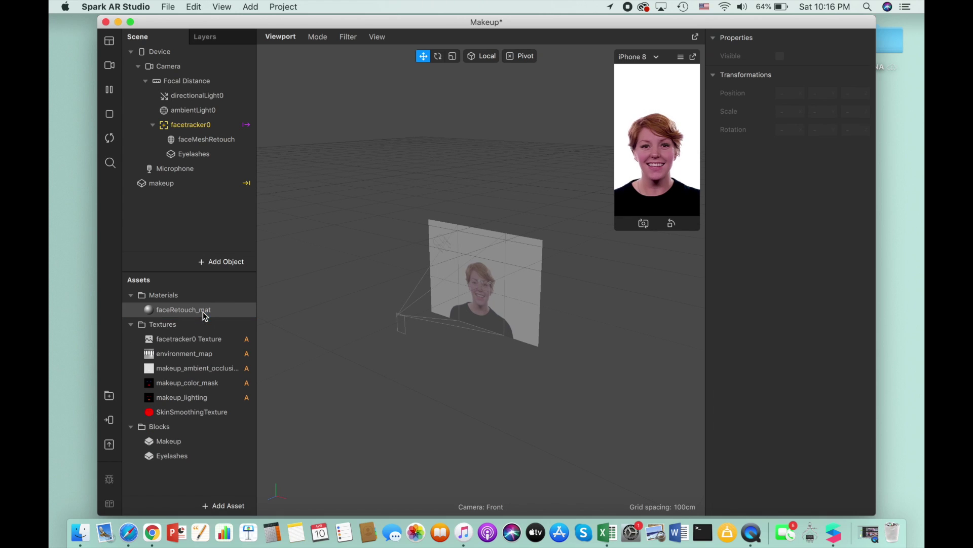
left_click(194, 341)
left_click_drag(198, 355, 197, 417, "shift")
key("Delete")
key("Return")
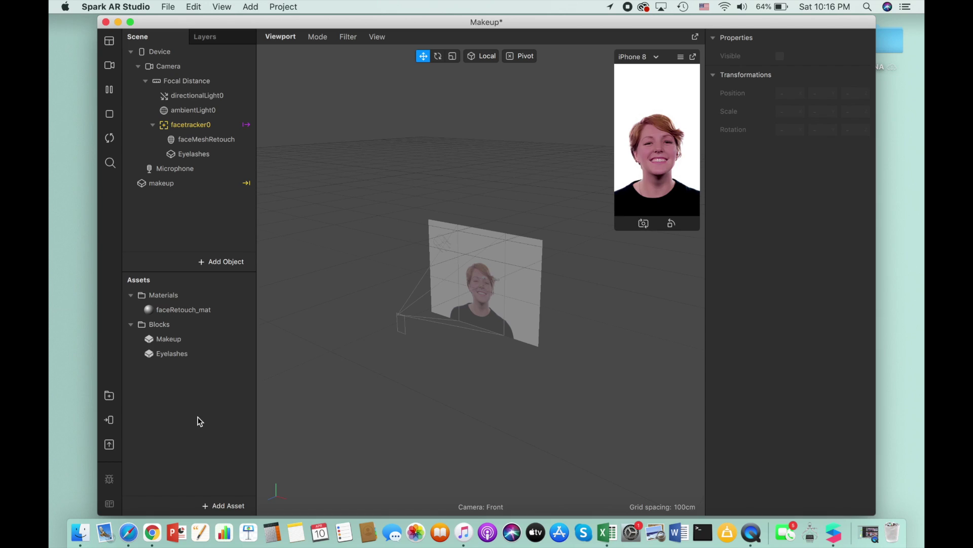
Delete the Makeup block from the assets together with its file in the project folder.
left_click(180, 339)
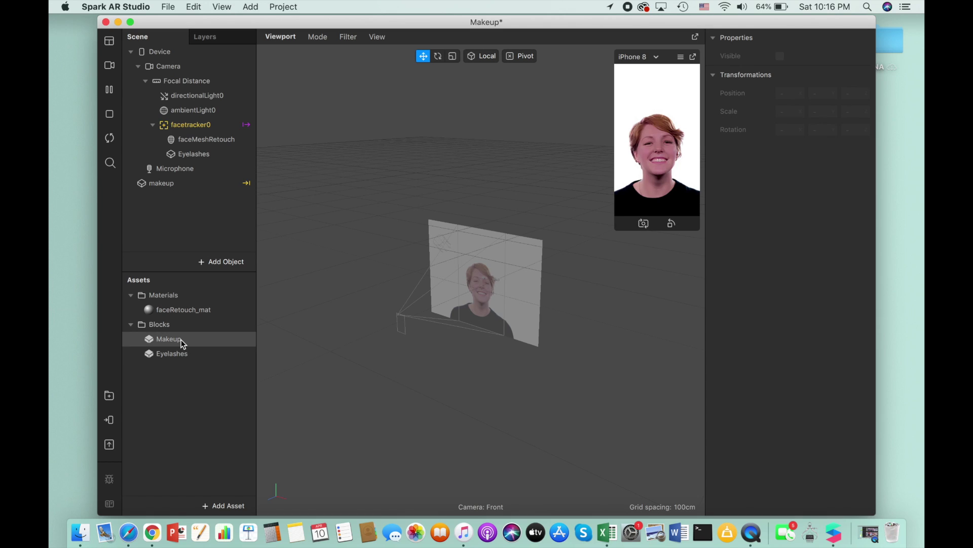
key("Delete")
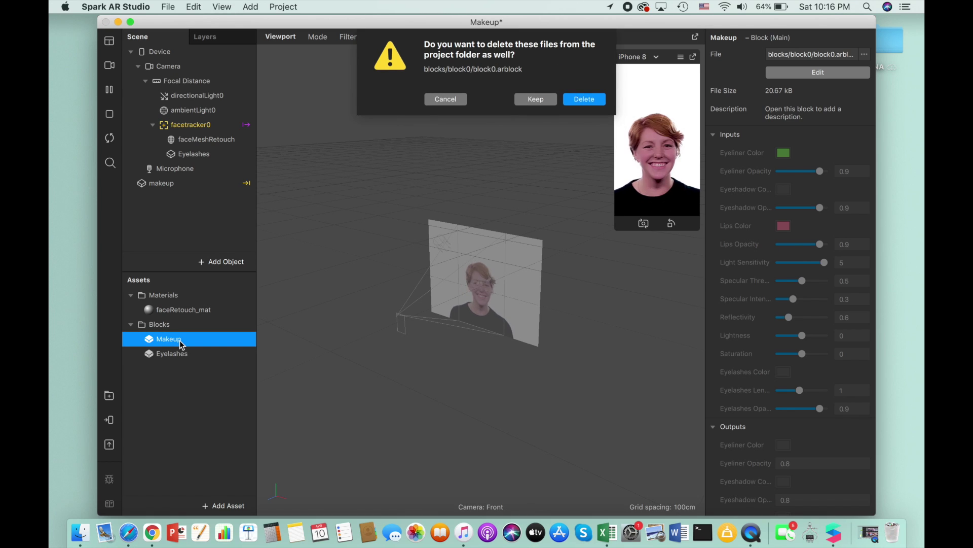
key("Return")
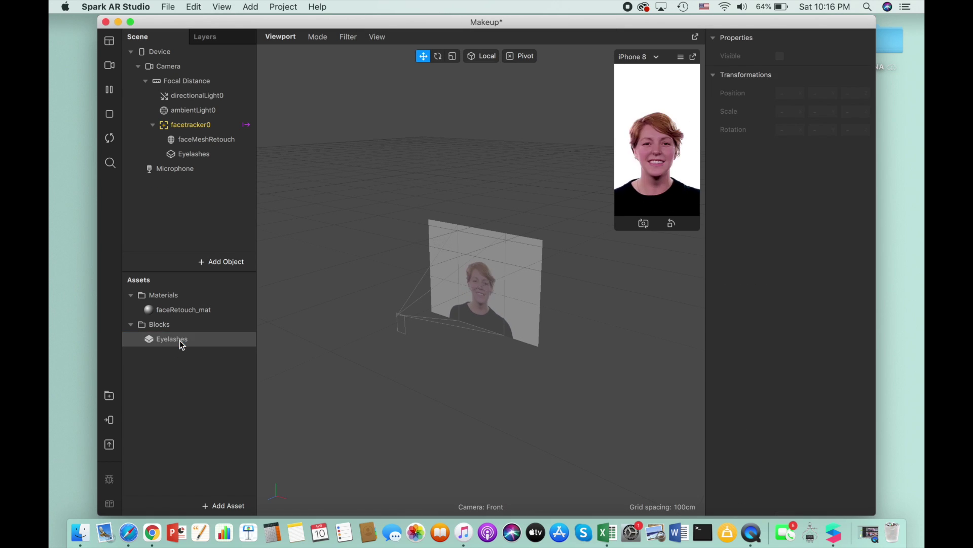
Rename the faceMeshRetouch face mesh in the scene as Retouch.
left_click(224, 170)
left_click(224, 140)
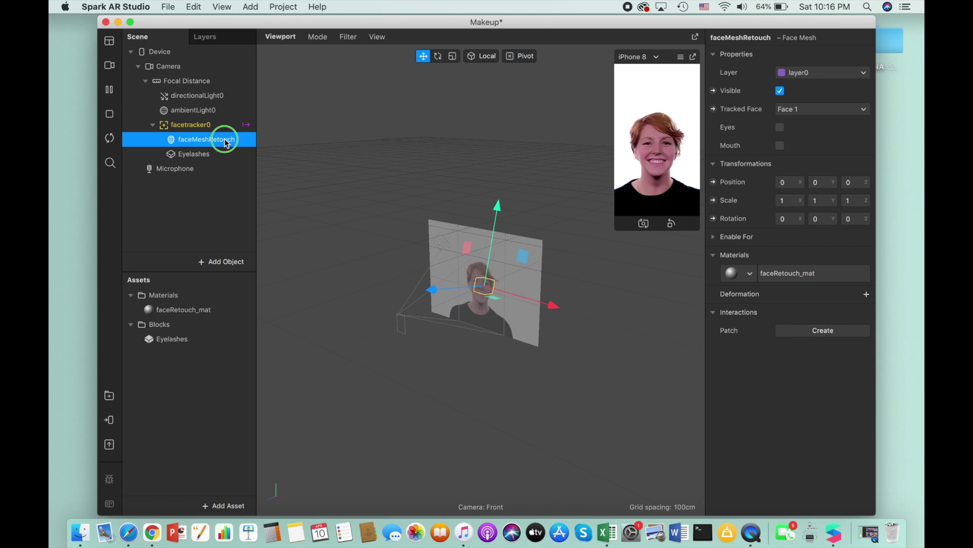
right_click(227, 143)
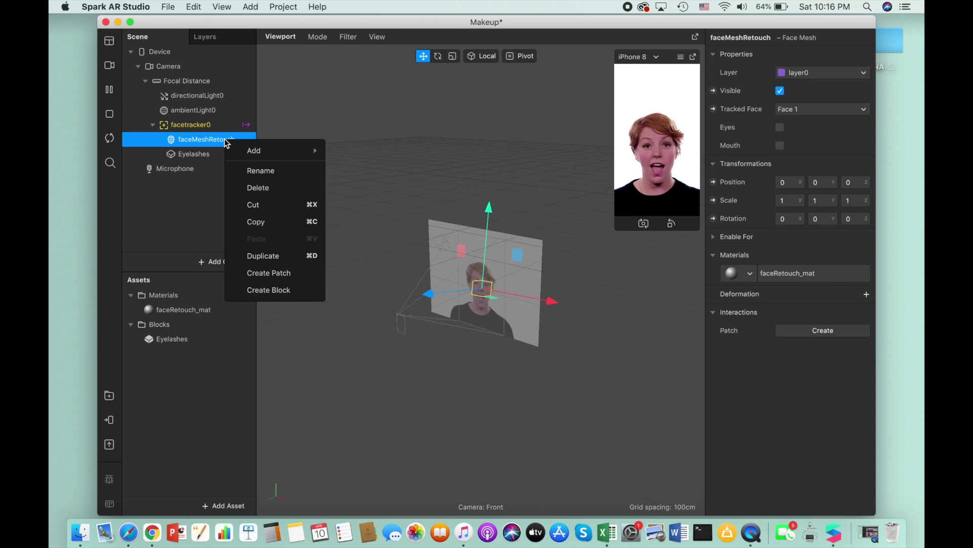
mouse_move(239, 156)
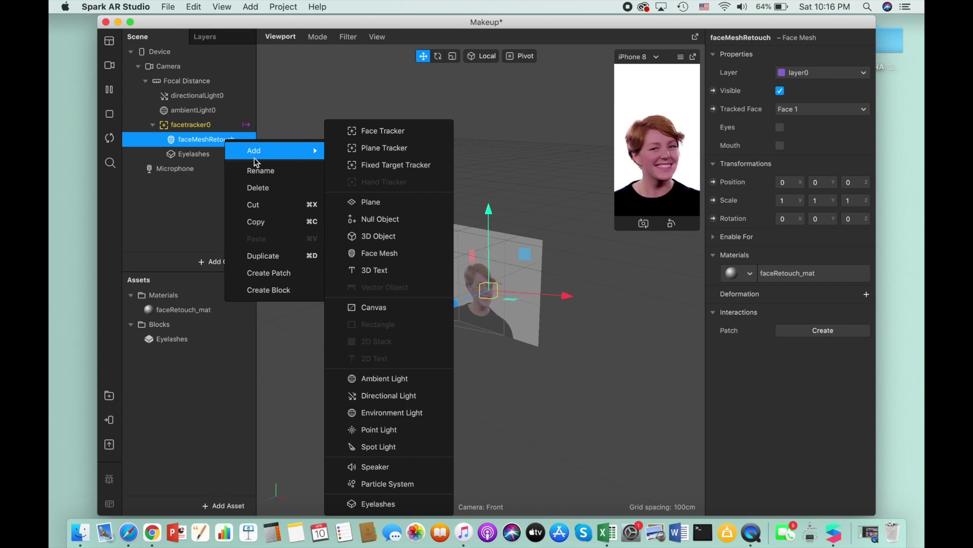
left_click(260, 170)
left_click(211, 140)
key("BackSpace")
key("BackSpace")
key("BackSpace")
key("BackSpace")
key("BackSpace")
key("BackSpace")
key("BackSpace")
key("BackSpace")
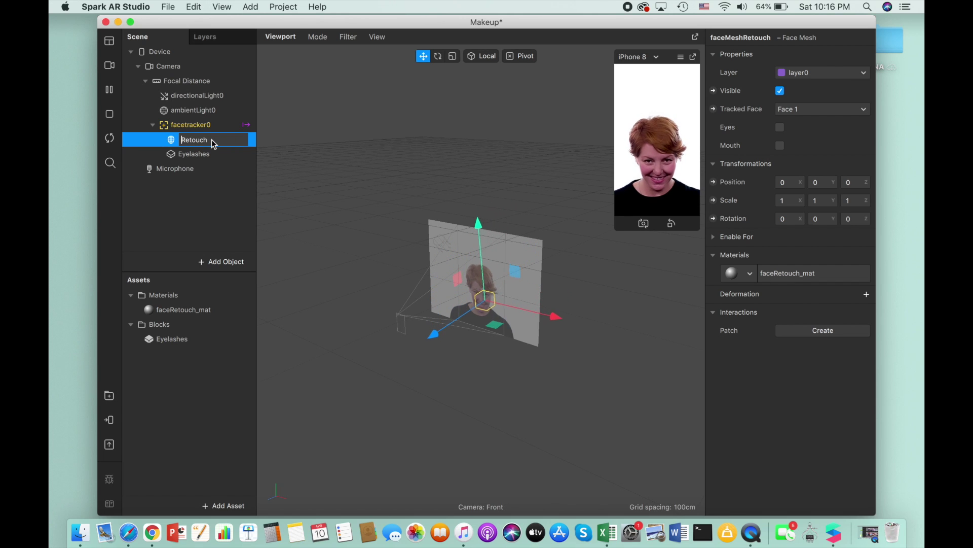
left_click(212, 152)
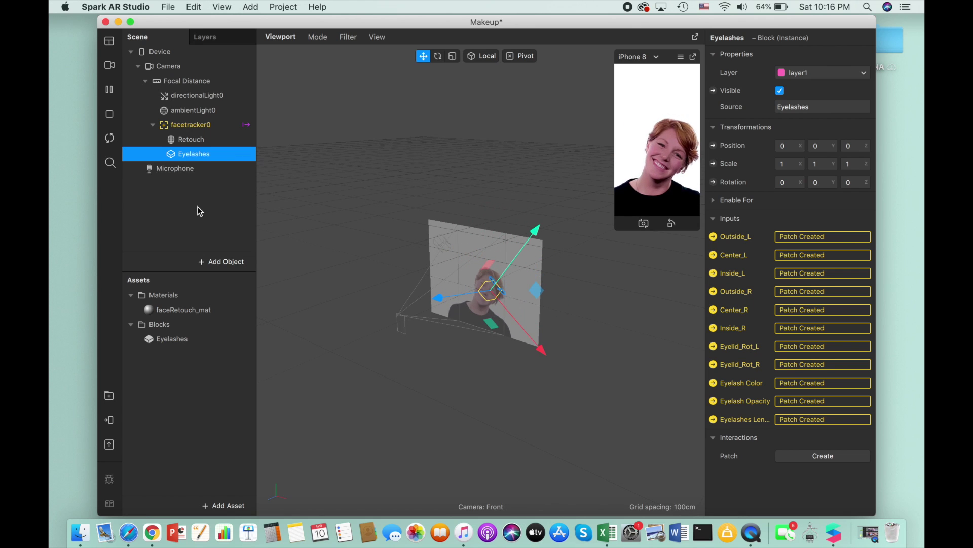
Rename the faceRetouch_mat material as Retouch.
left_click(192, 311)
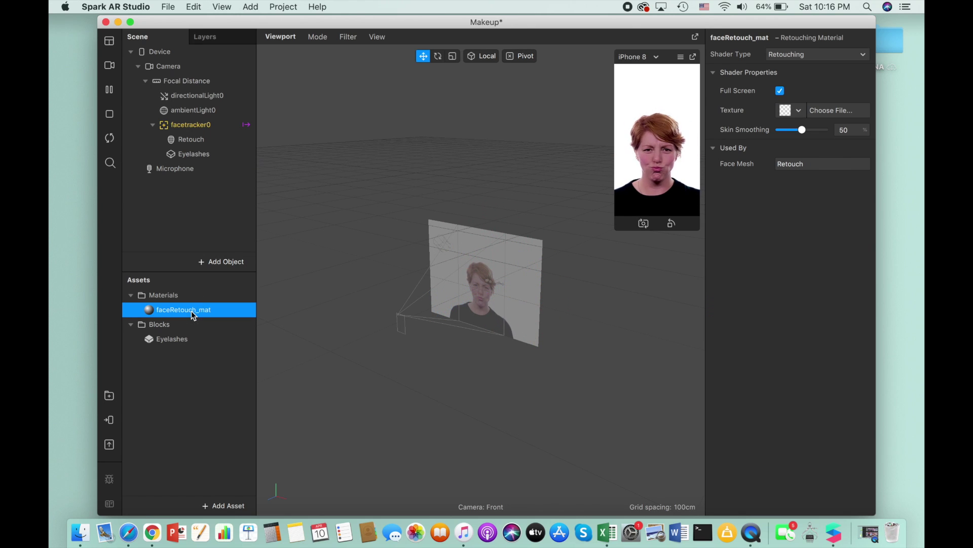
left_click(180, 311)
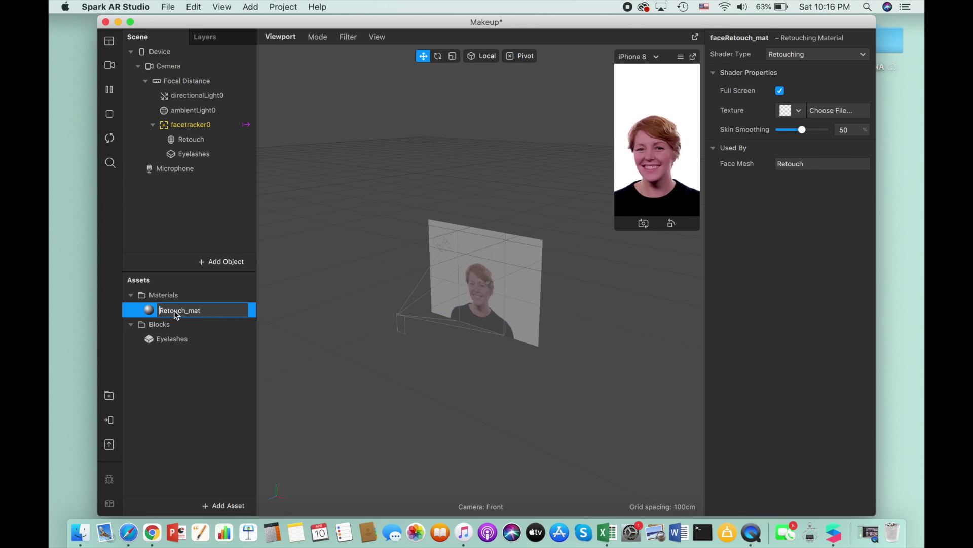
key("BackSpace")
key("BackSpace")
left_click(205, 352)
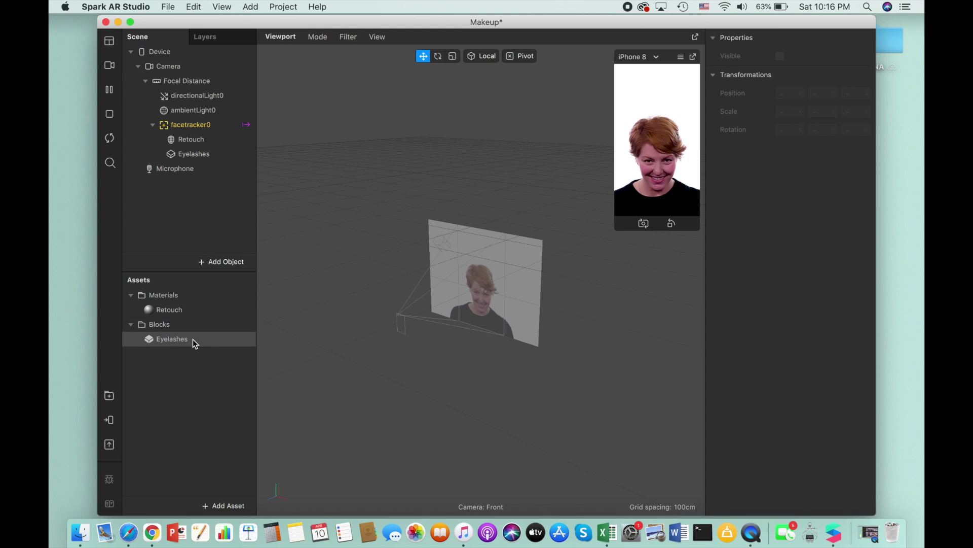
left_click(193, 339)
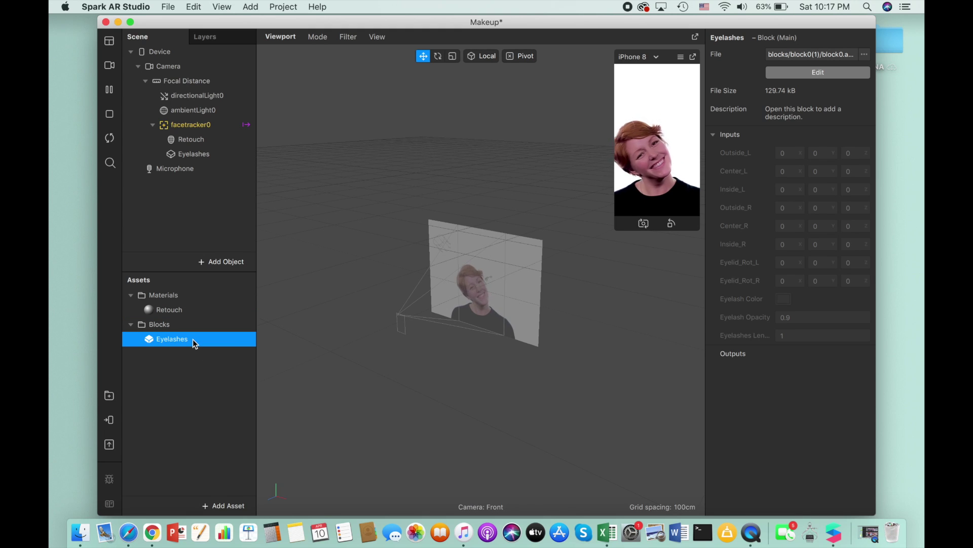
left_click(180, 311)
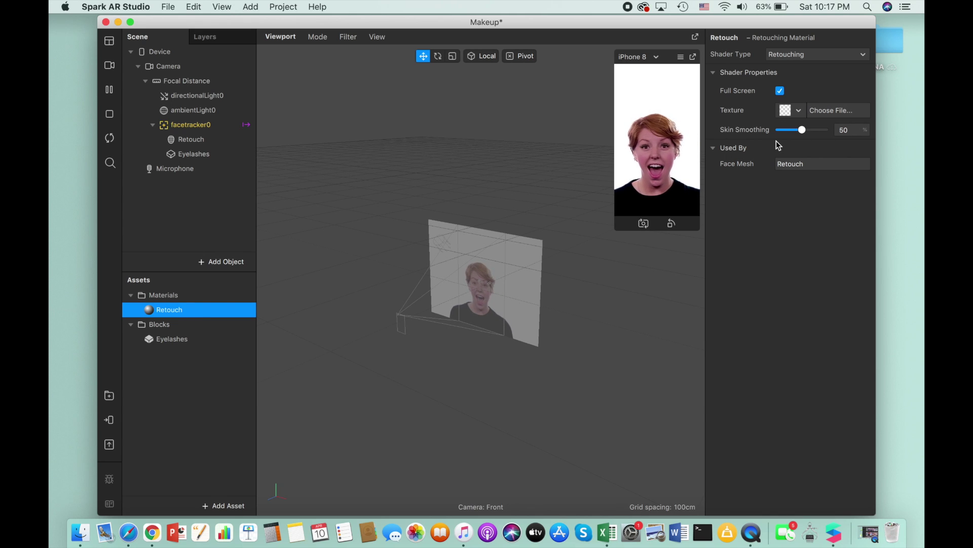
double_click(191, 139)
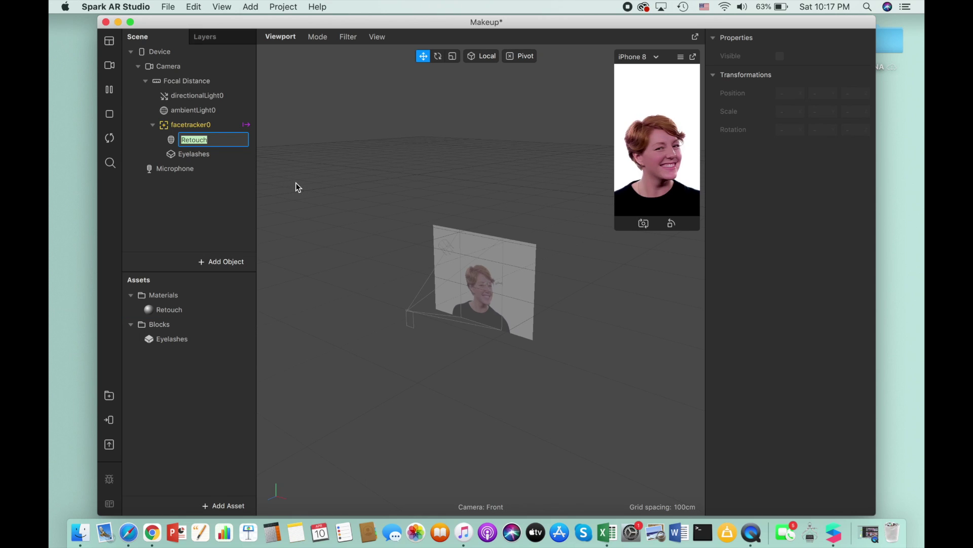
Create a patch from the Camera object and enlarge the Patch Editor area.
right_click(158, 68)
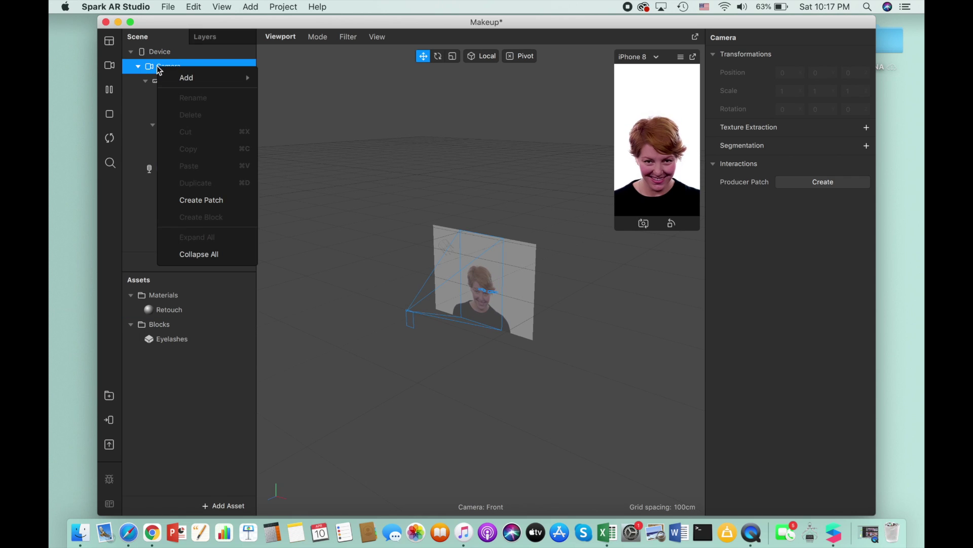
left_click(227, 201)
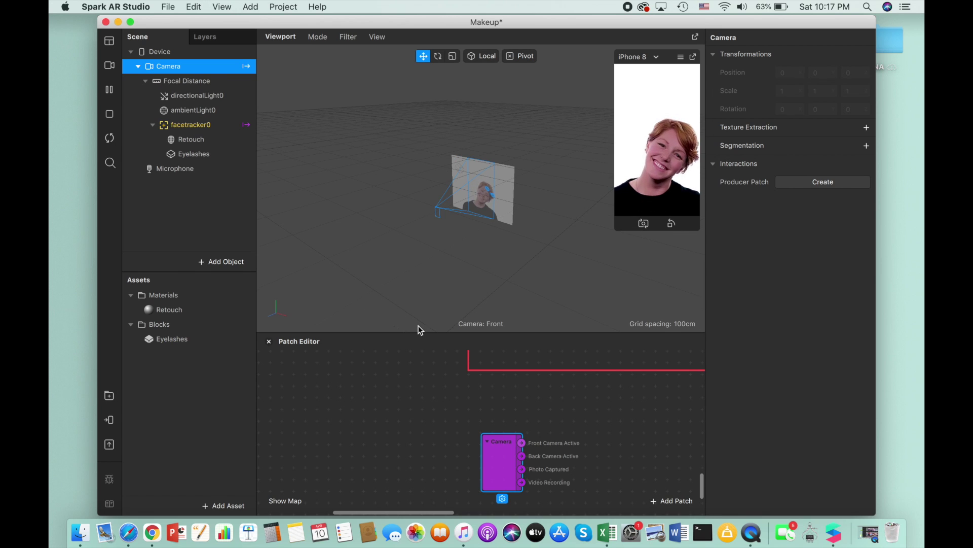
left_click_drag(424, 332, 402, 228)
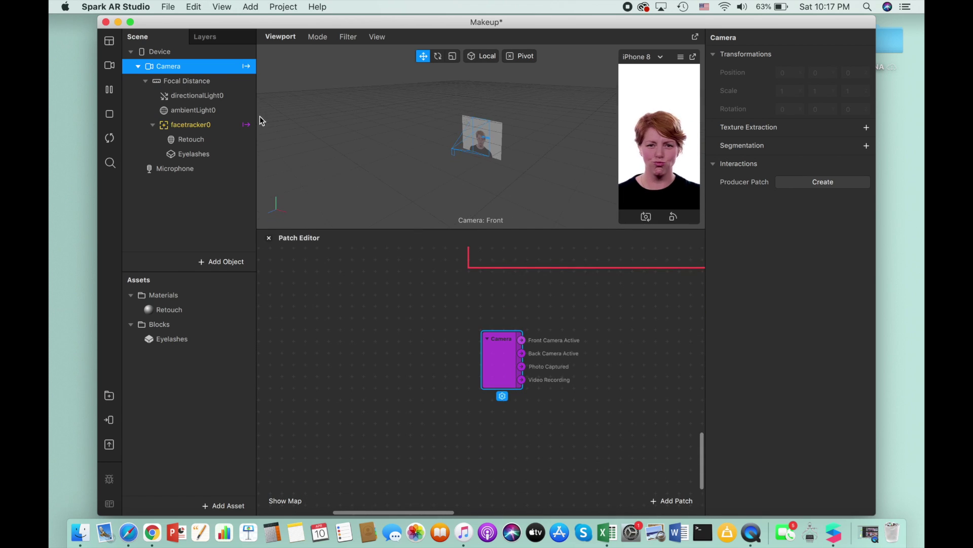
Expand the program window to full screen and enlarge the iPhone 8 preview.
left_click_drag(154, 21, 128, 21)
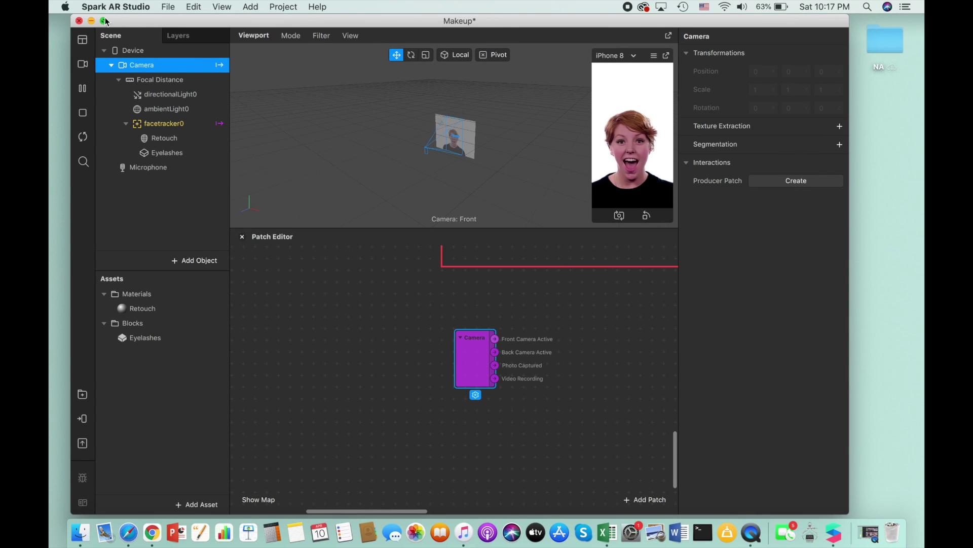
left_click(105, 21)
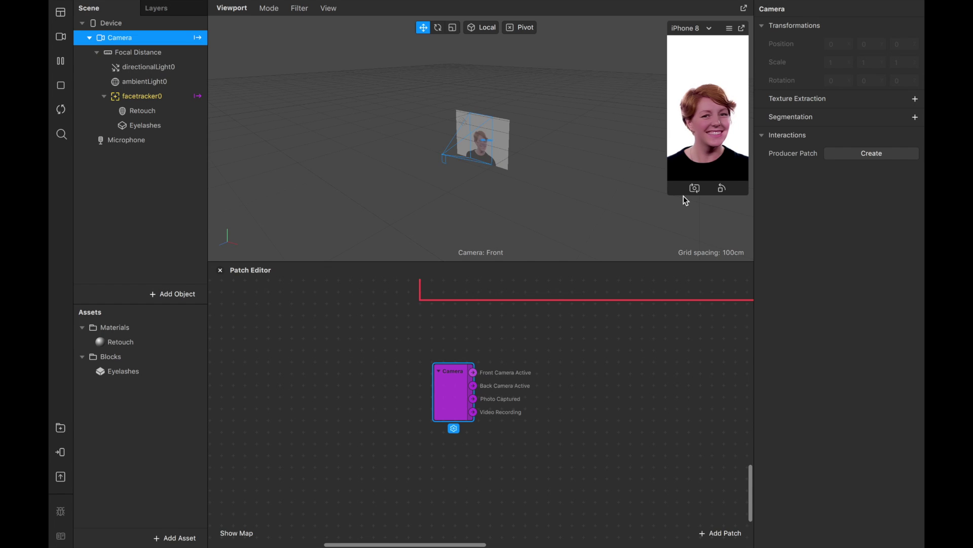
left_click_drag(681, 195, 615, 277)
Delete the leftover makeup patch above the Eyelashes group and the Camera patch below it.
scroll(528, 338, "up", 3)
scroll(519, 342, "down", 5)
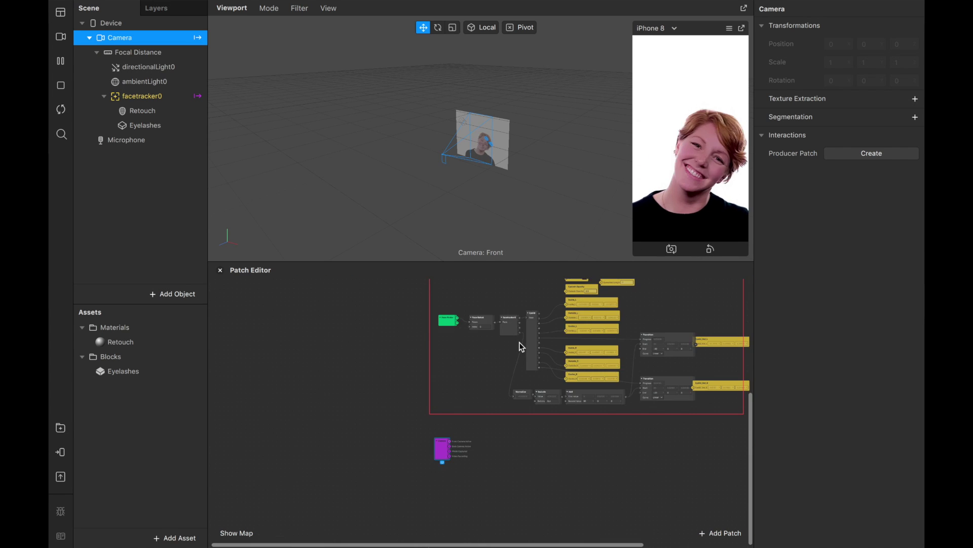
scroll(520, 347, "up", 3)
scroll(520, 347, "left", 2)
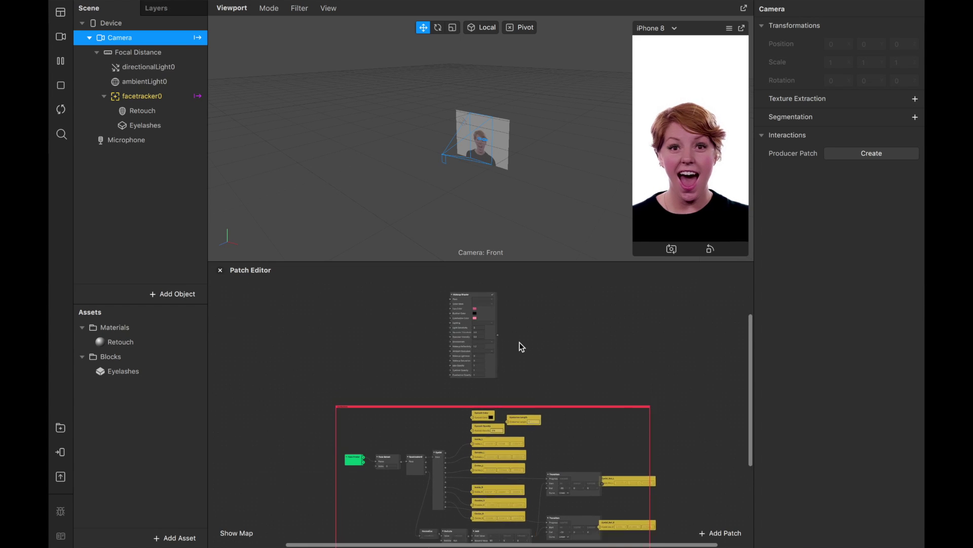
scroll(431, 345, "up", 5)
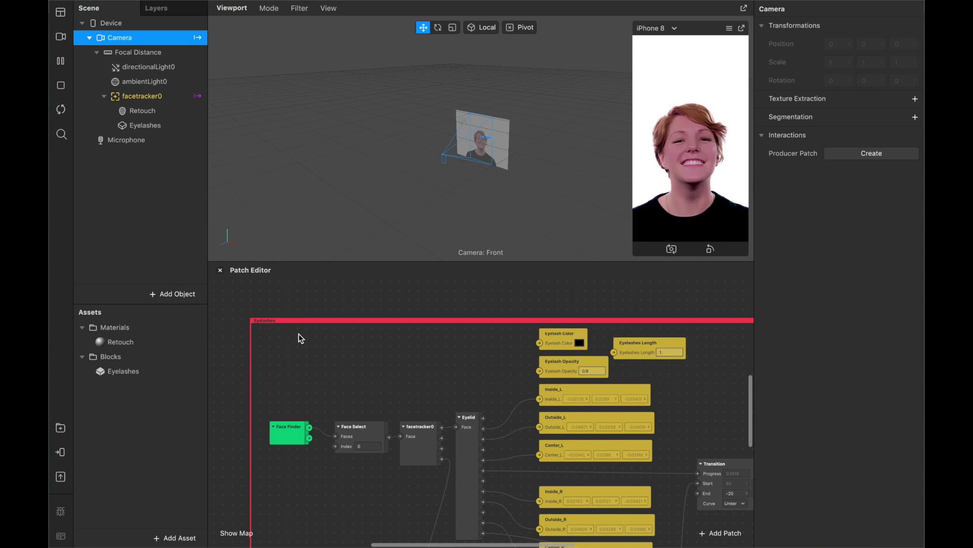
scroll(299, 336, "down", 3)
scroll(300, 333, "down", 3)
scroll(485, 291, "left", 2)
left_click(485, 291)
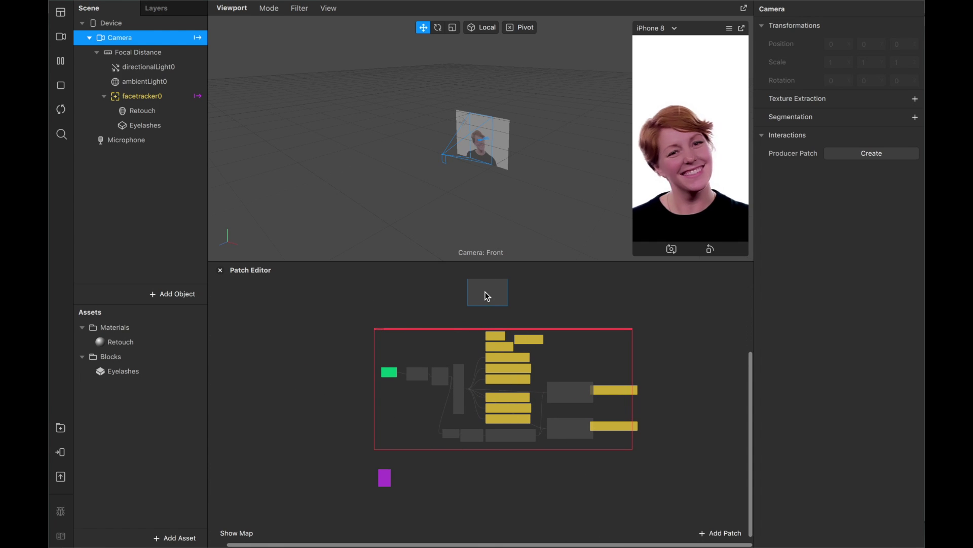
left_click(392, 478, "shift")
key("Delete")
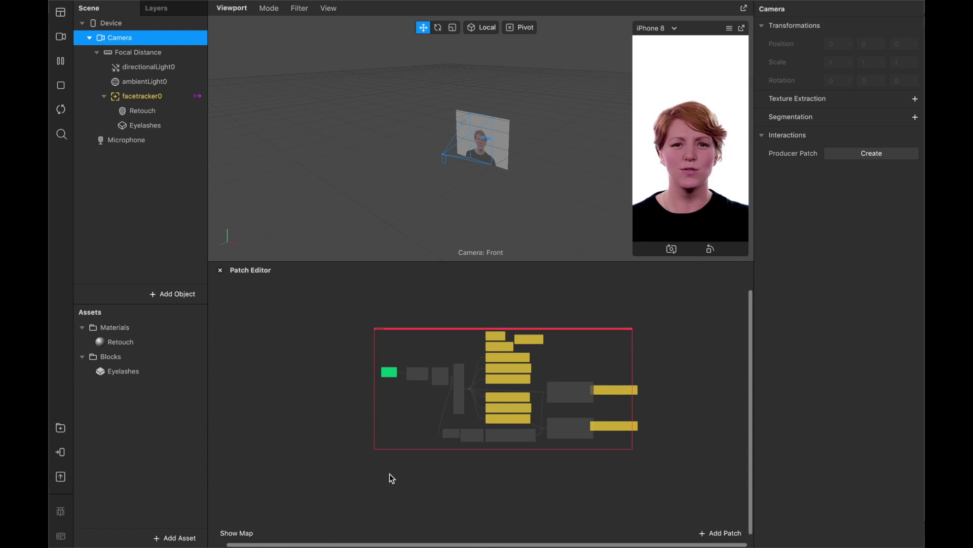
Delete the Eyelash Color, Eyelash Opacity and Eyelashes Length patches from the Eyelashes group.
scroll(560, 361, "up", 3)
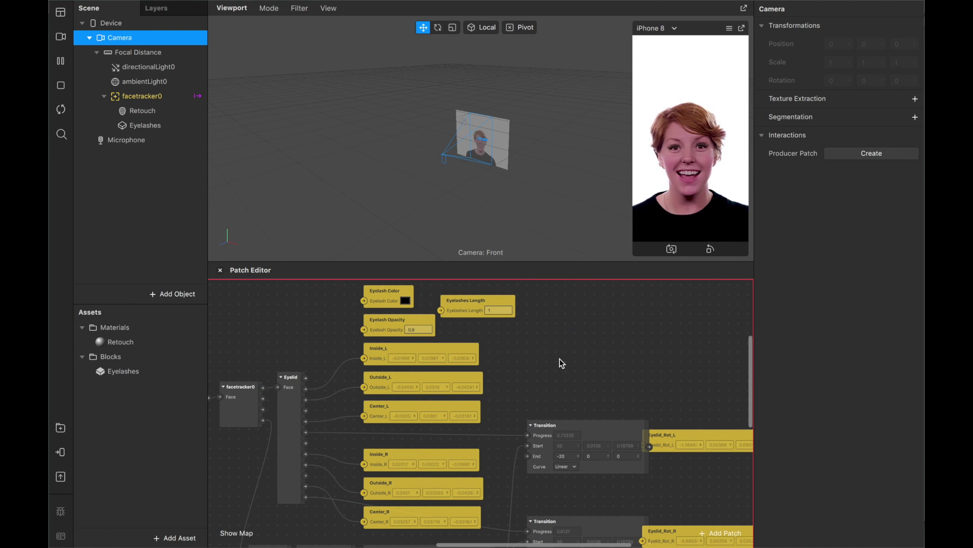
scroll(560, 361, "left", 5)
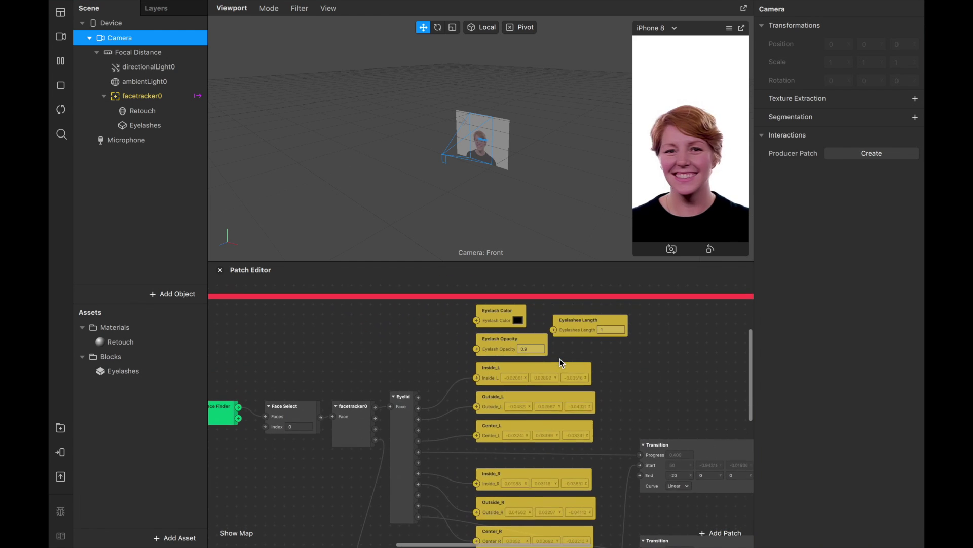
scroll(560, 358, "down", 3)
scroll(560, 358, "up", 5)
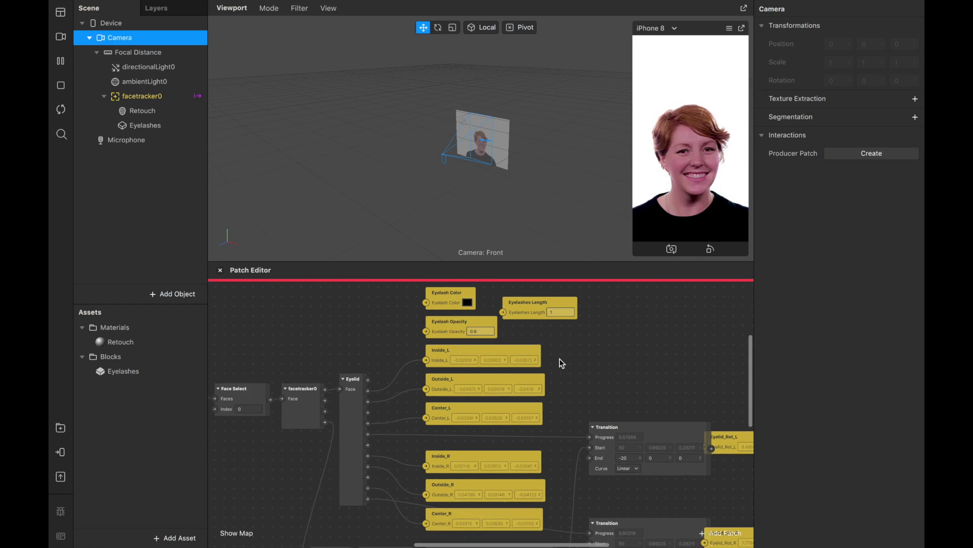
scroll(560, 357, "up", 1)
left_click(496, 346)
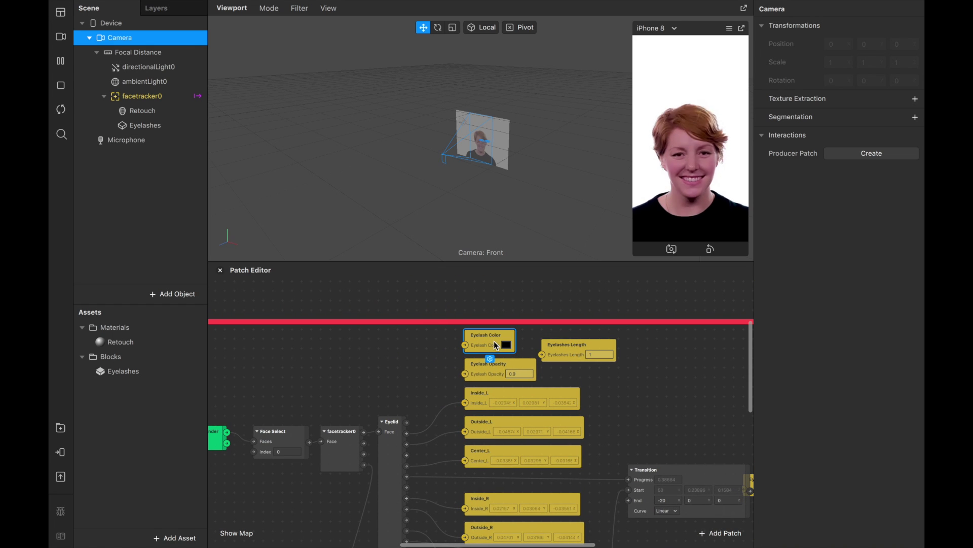
left_click(496, 375, "shift")
left_click(582, 350, "shift")
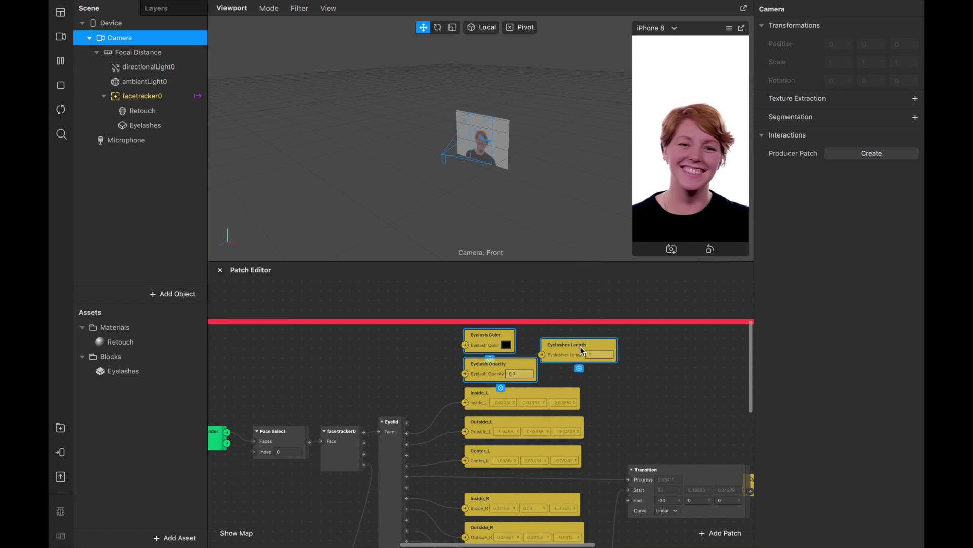
key("Delete")
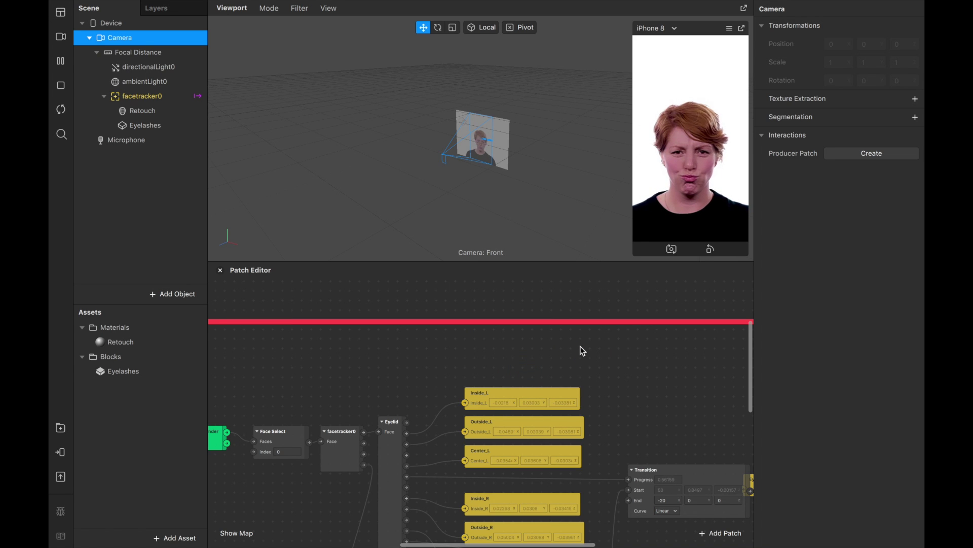
Save the project to the Desktop under the name "eyelashes block".
scroll(582, 349, "down", 5)
scroll(581, 349, "up", 3)
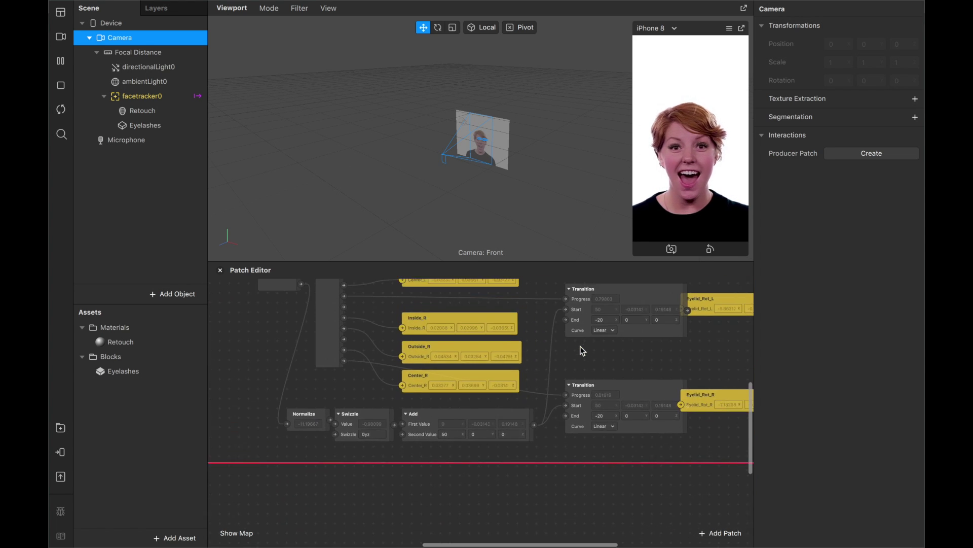
scroll(484, 381, "down", 5)
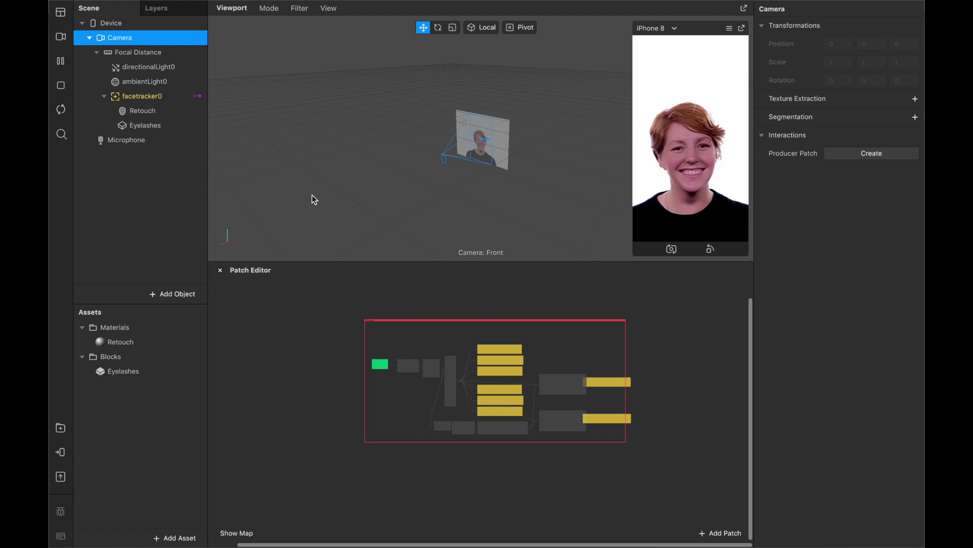
mouse_move(347, 4)
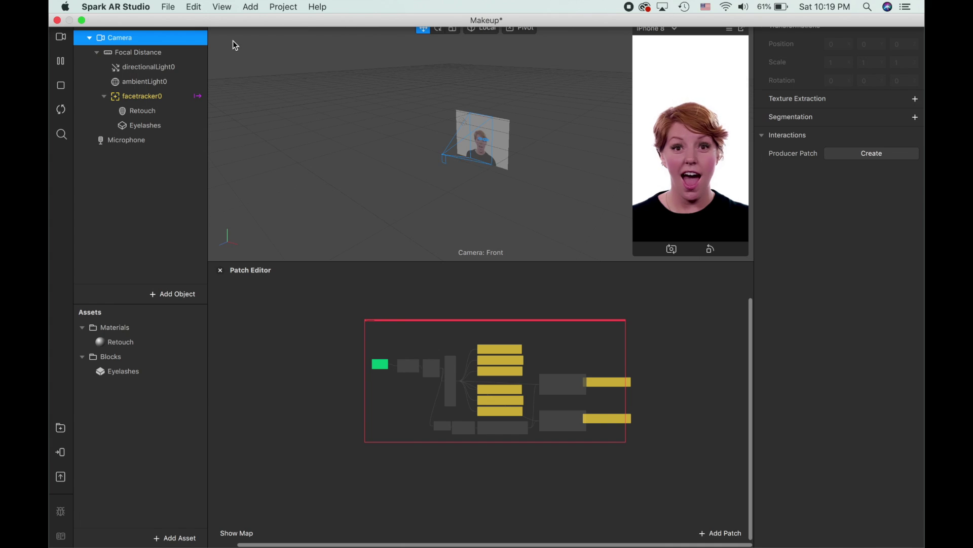
left_click(170, 7)
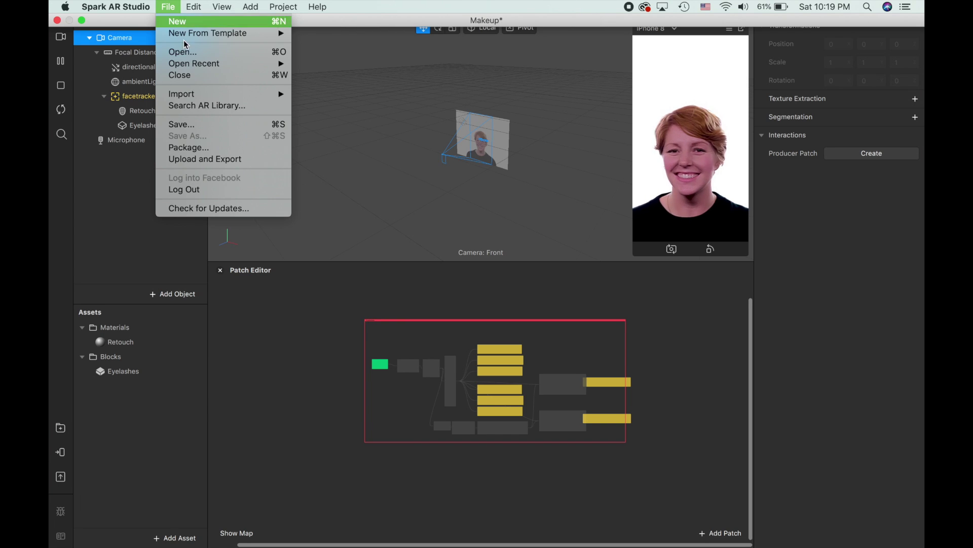
left_click(195, 125)
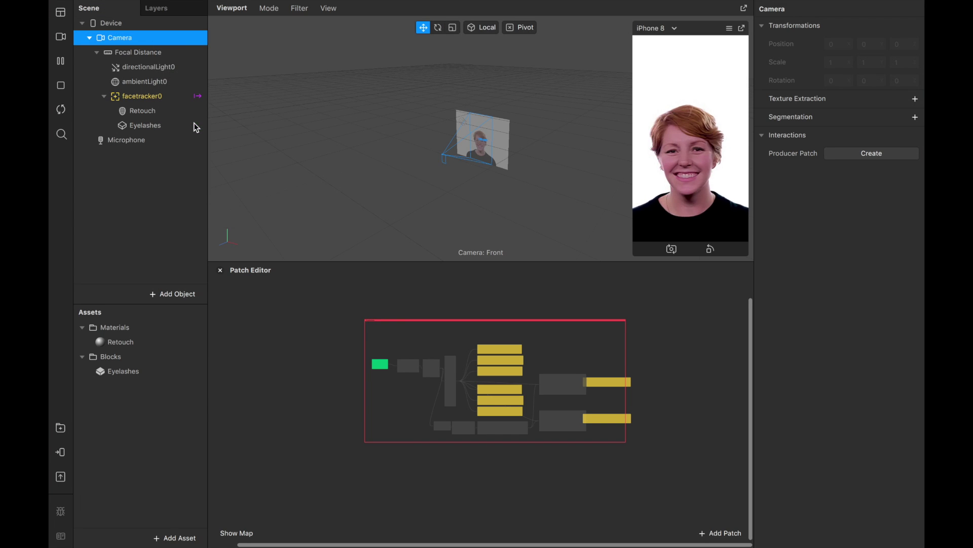
type("eyelashes block")
left_click(712, 338)
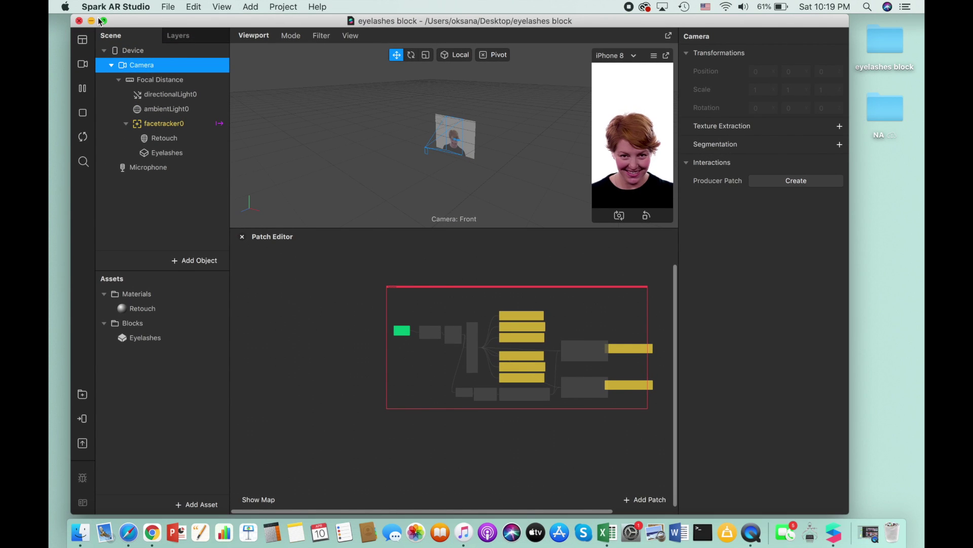
Minimize the project window and open the block0(1) textures folder inside the saved "eyelashes block" folder in Finder.
left_click(96, 21)
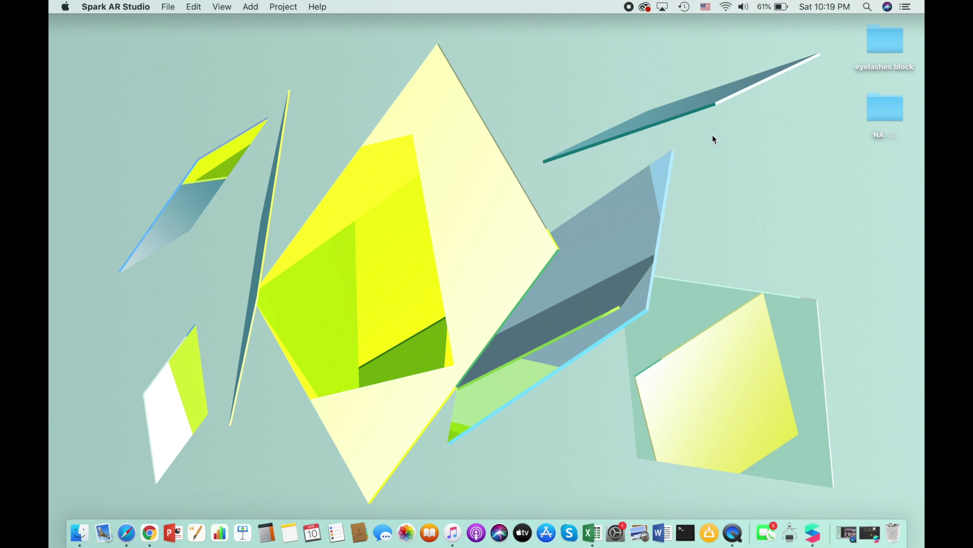
double_click(883, 44)
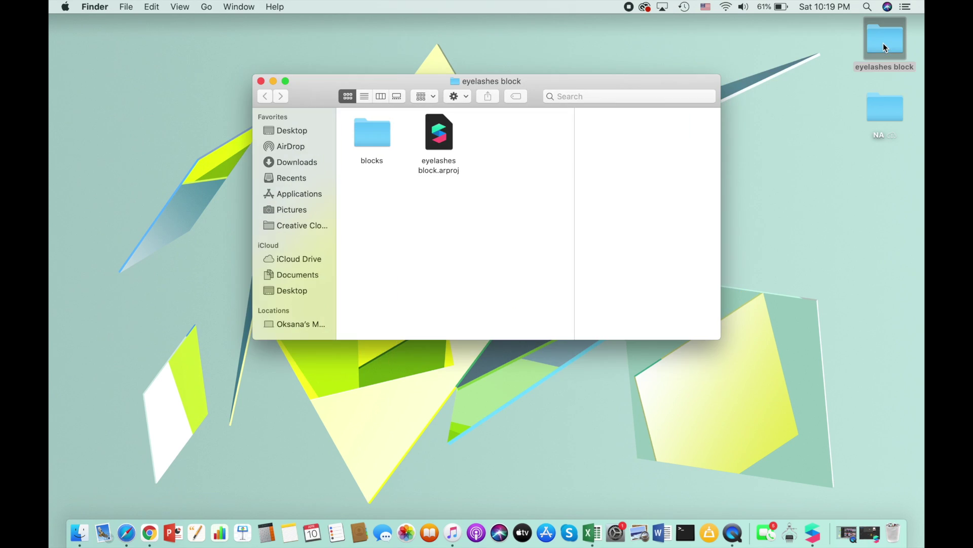
double_click(376, 135)
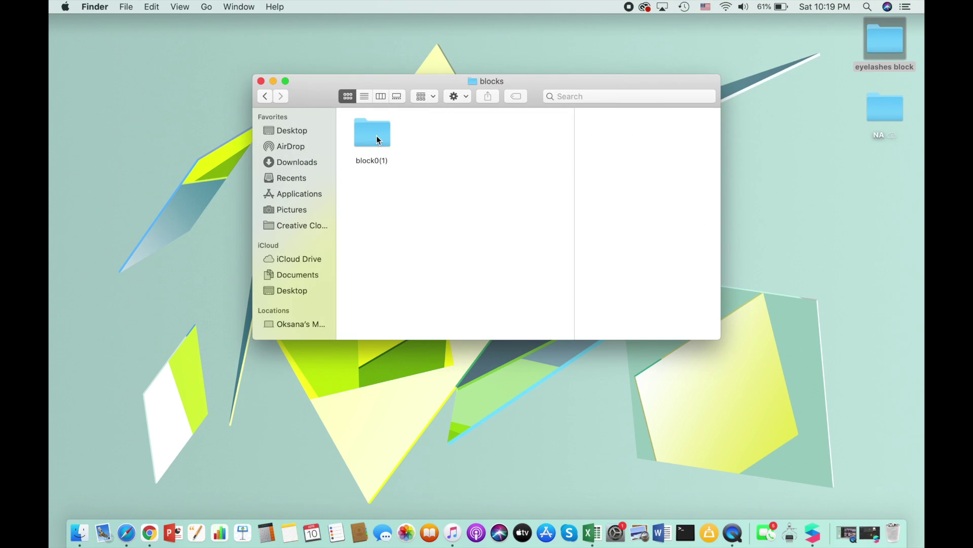
double_click(376, 135)
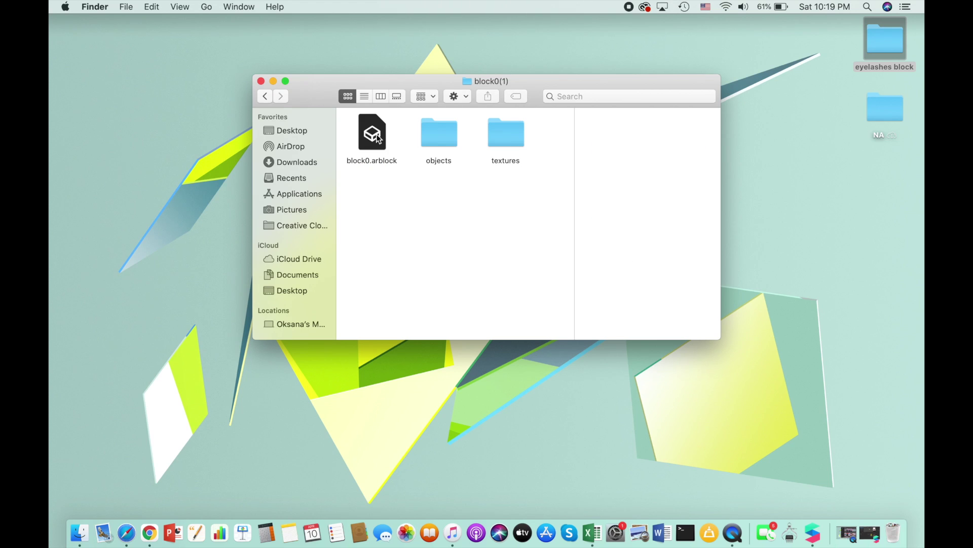
double_click(514, 135)
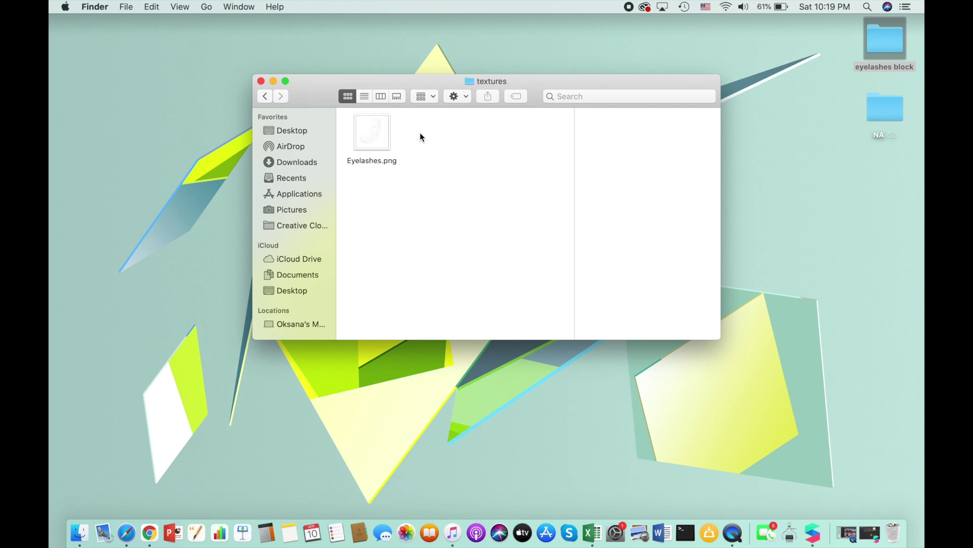
View Eyelashes.png in Preview, then close the image.
double_click(381, 135)
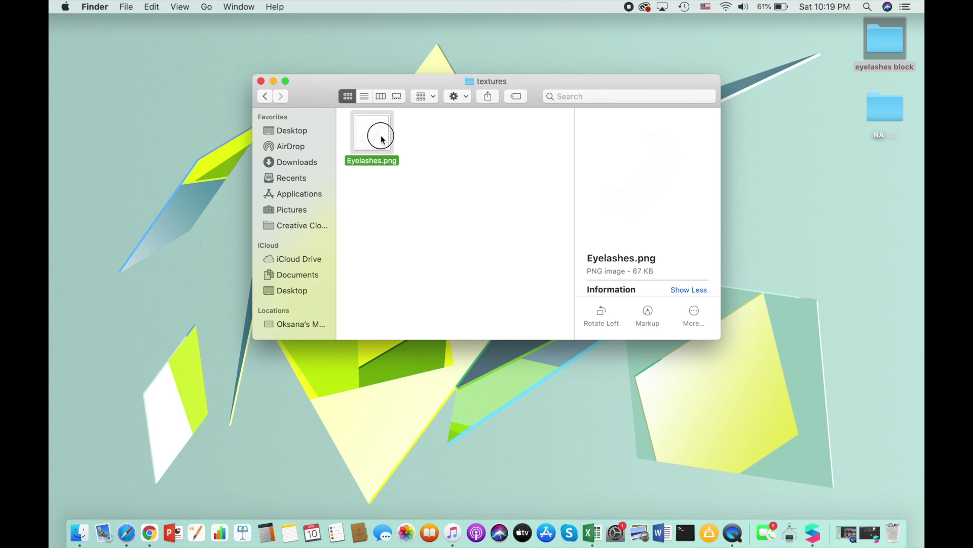
left_click_drag(163, 36, 415, 69)
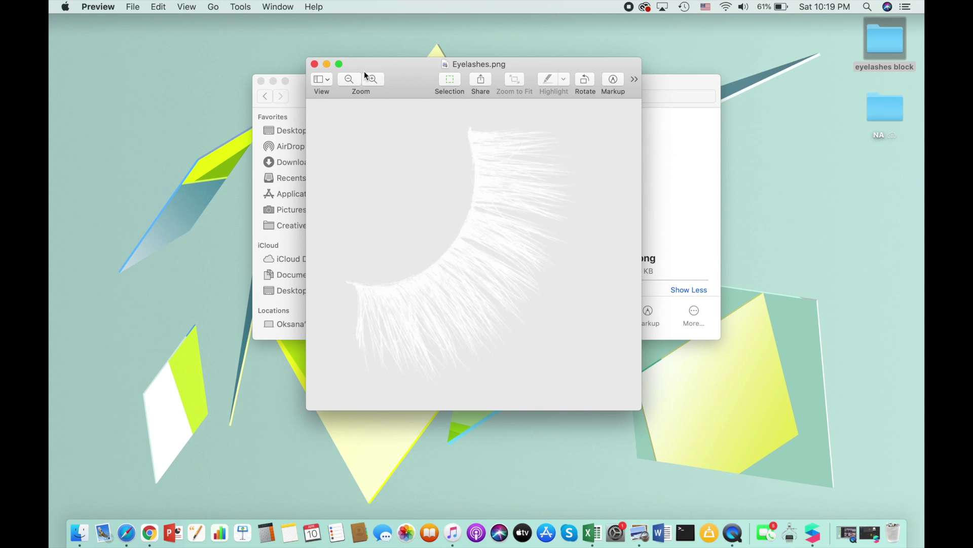
left_click(314, 64)
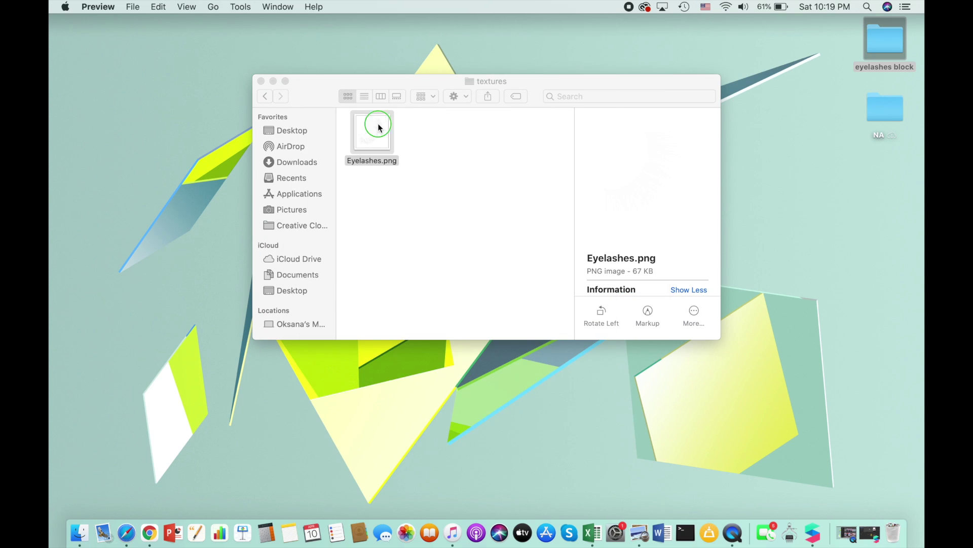
Open the Eyelashes.png texture in Adobe Photoshop 2021.
right_click(379, 127)
mouse_move(414, 142)
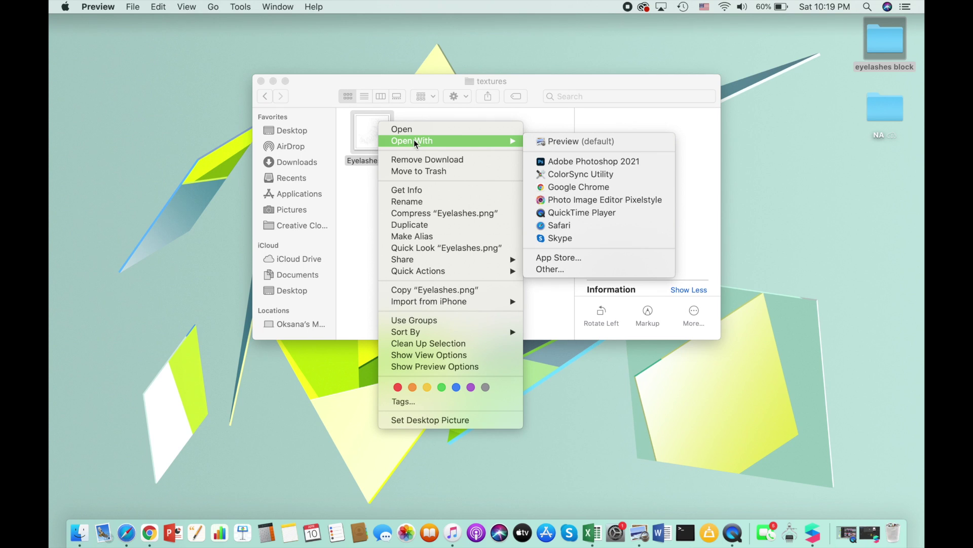
left_click(553, 161)
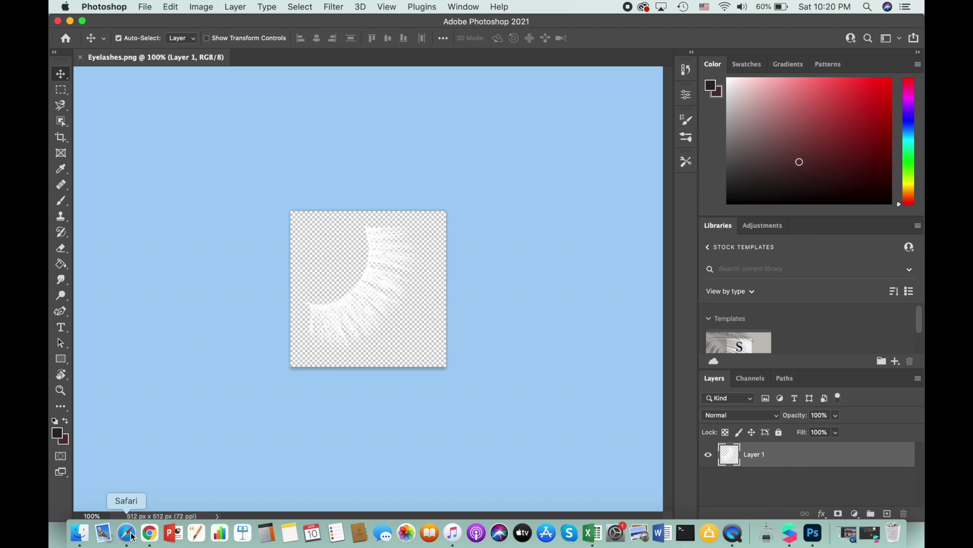
Switch to Chrome, search Google for "picsart stickers" in a new tab and open the PicsArt stickers page.
left_click(152, 533)
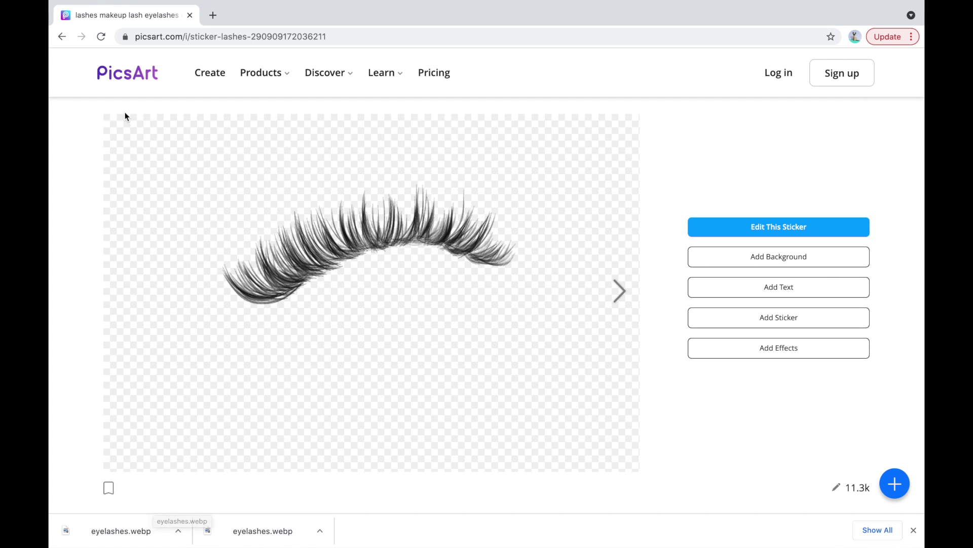
left_click(213, 16)
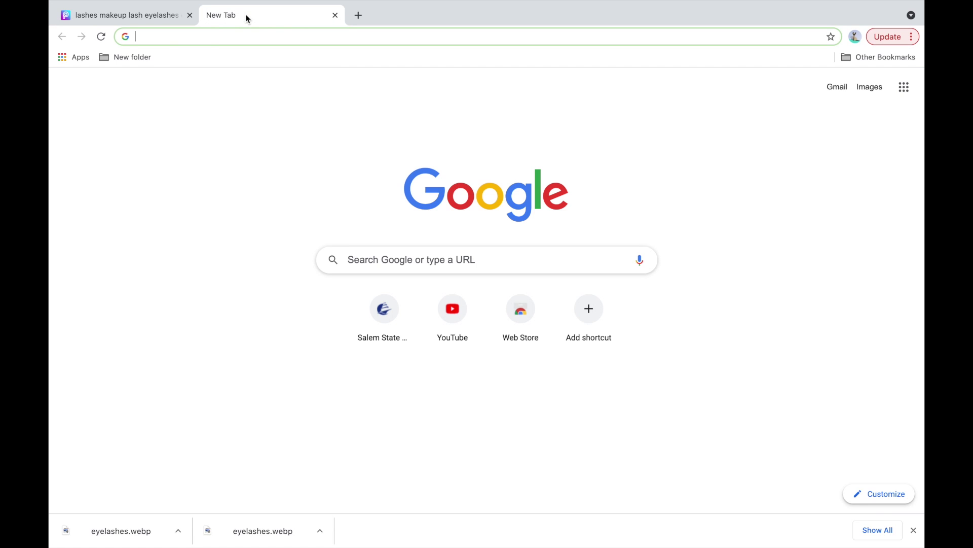
type("pic")
left_click(210, 40)
key("Return")
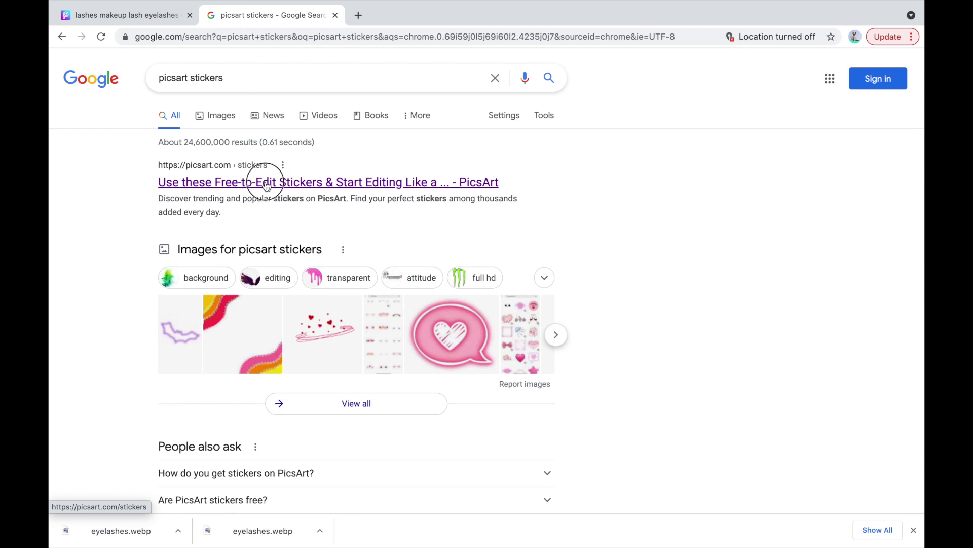
left_click(266, 178)
Search PicsArt for "eyelashes", limit the results to stickers and look through the available lash designs.
left_click(205, 122)
type("eyelashes")
key("Return")
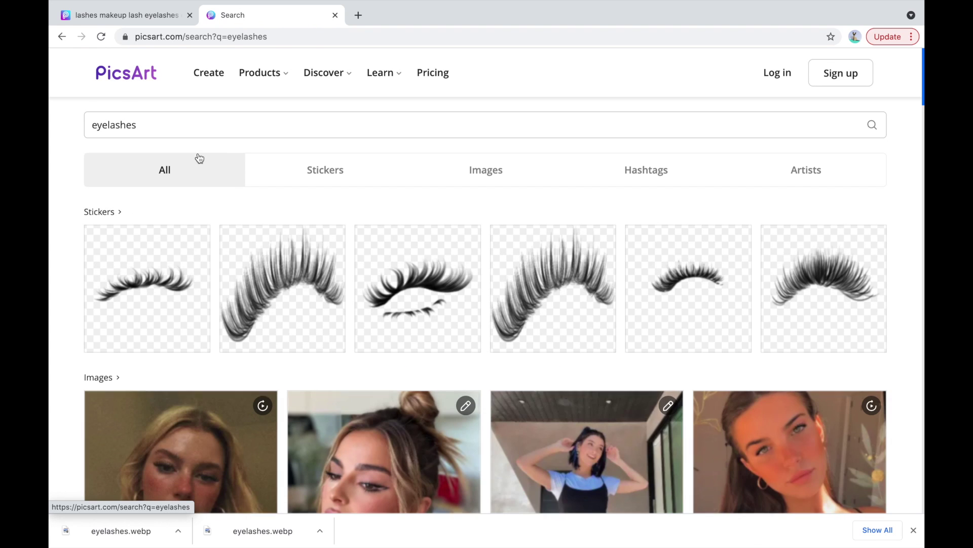
left_click(304, 169)
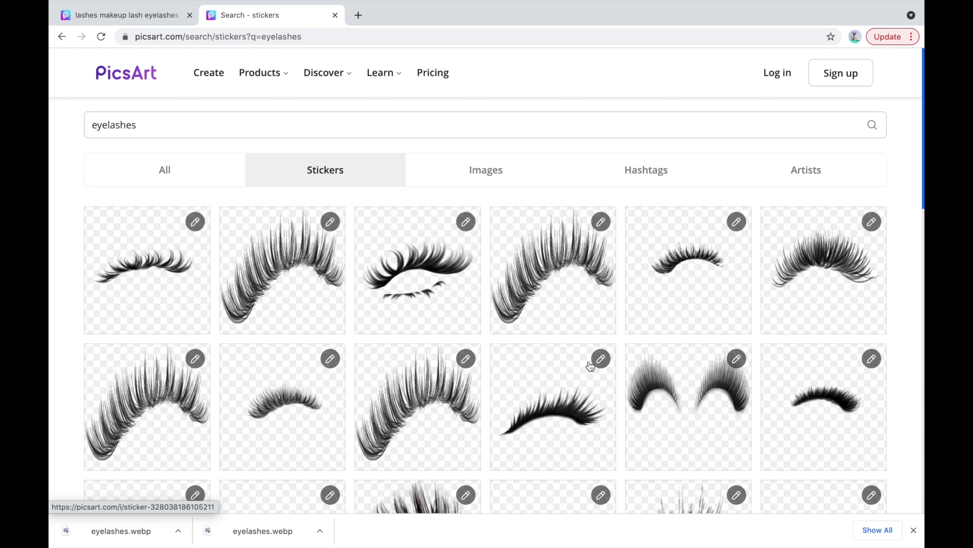
scroll(594, 374, "down", 1)
scroll(594, 375, "down", 8)
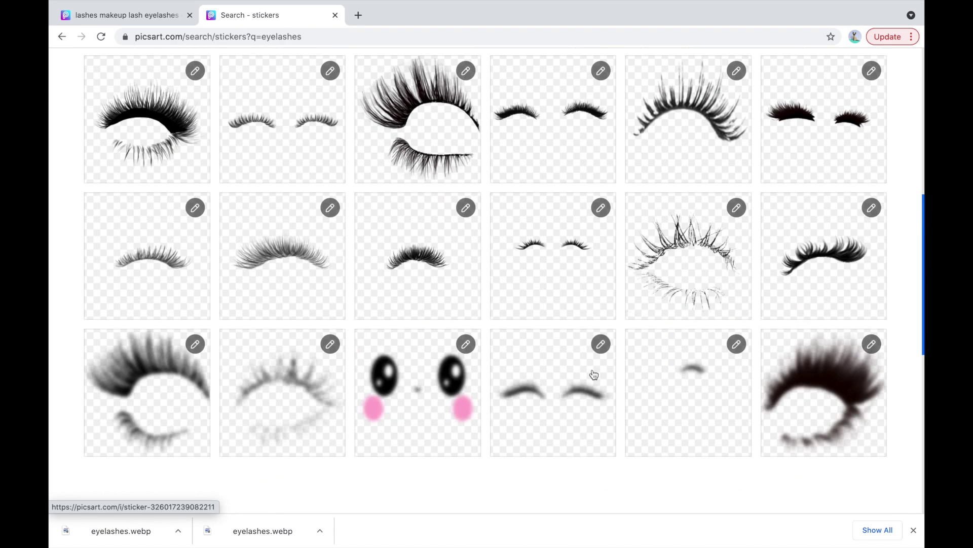
scroll(594, 374, "down", 2)
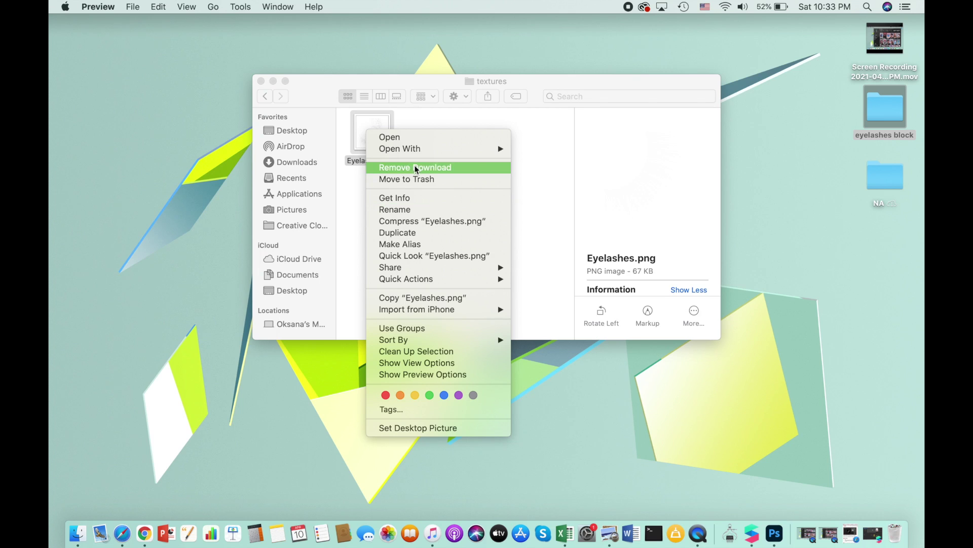
Switch back to Finder, open Eyelashes.png in Adobe Photoshop 2021 and rename its layer "original".
mouse_move(424, 147)
left_click(549, 169)
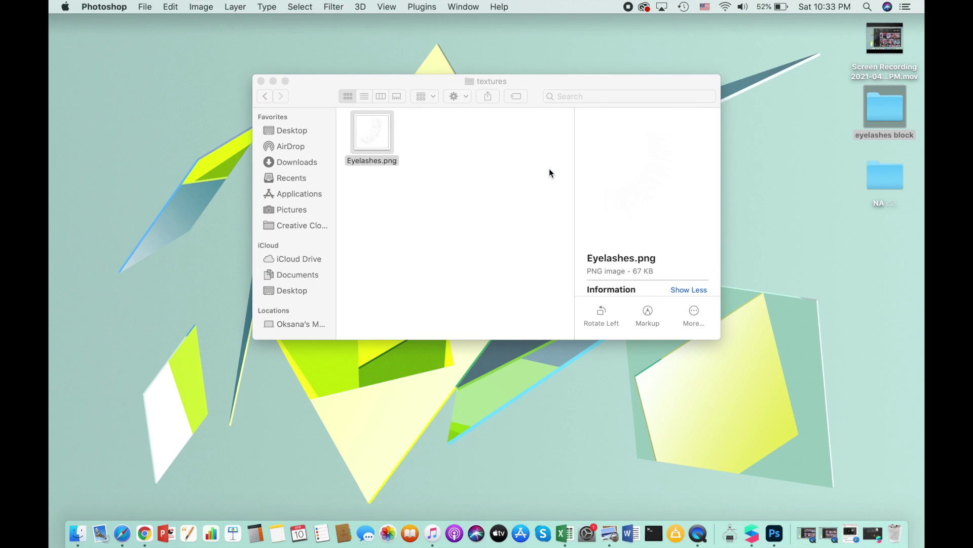
left_click(61, 75)
double_click(758, 454)
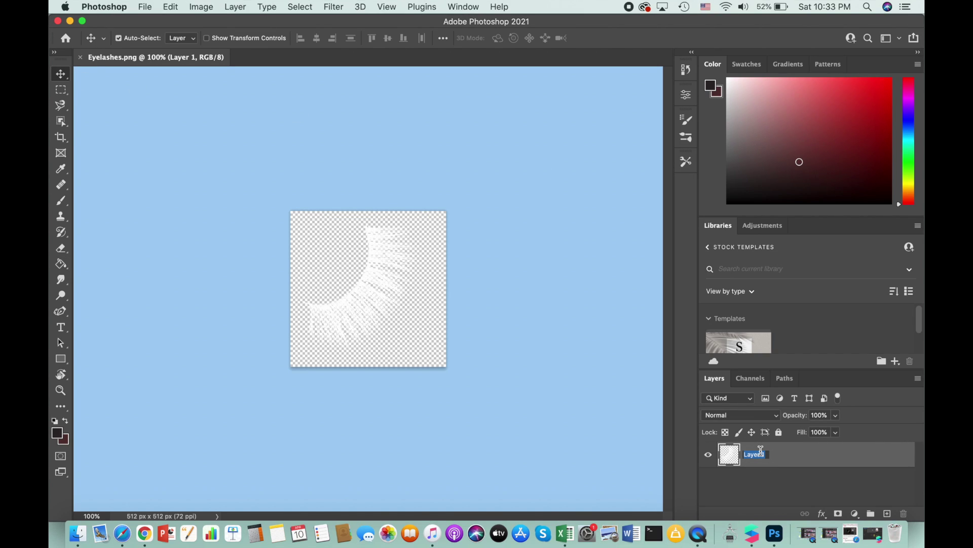
type("original")
key("Return")
Add a new layer named "color" and move it below the "original" layer.
left_click(888, 513)
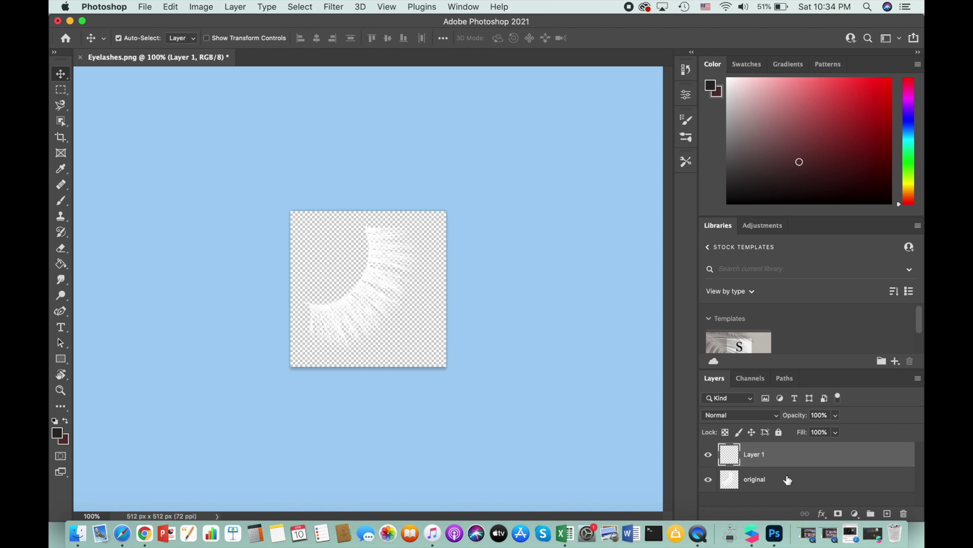
double_click(760, 454)
type("color")
key("Return")
left_click_drag(767, 457, 742, 503)
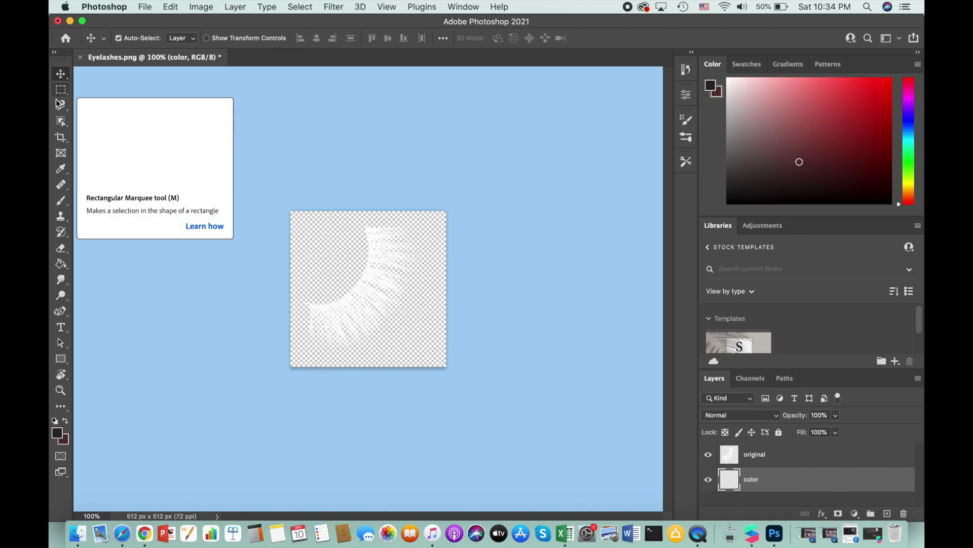
Set the foreground color to dark blue and fill the "color" layer with it using the Paint Bucket Tool.
left_click(62, 263)
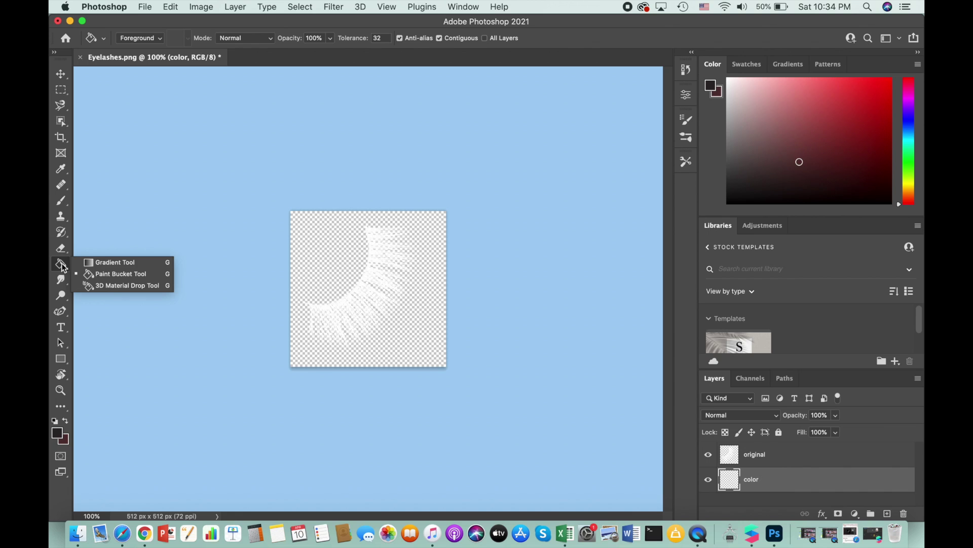
left_click(111, 275)
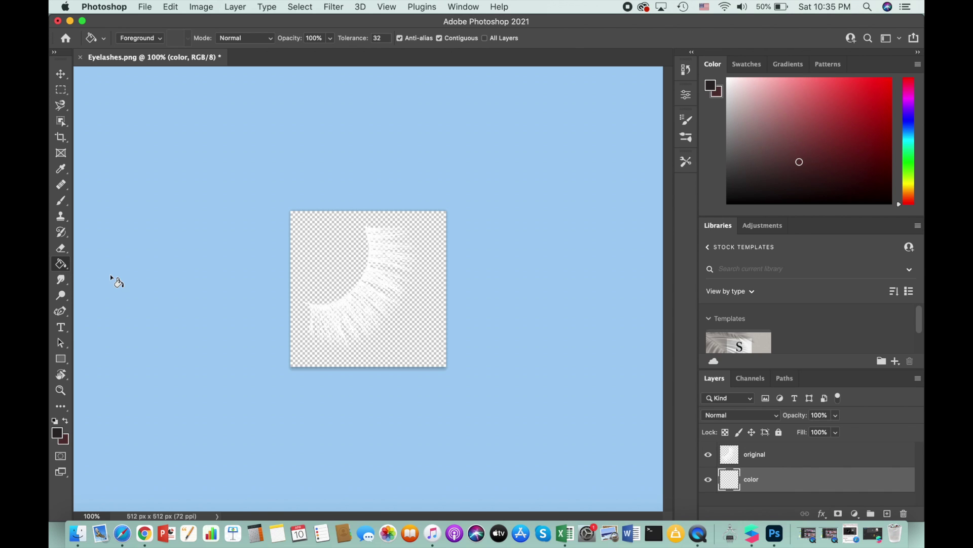
left_click(58, 435)
left_click(500, 231)
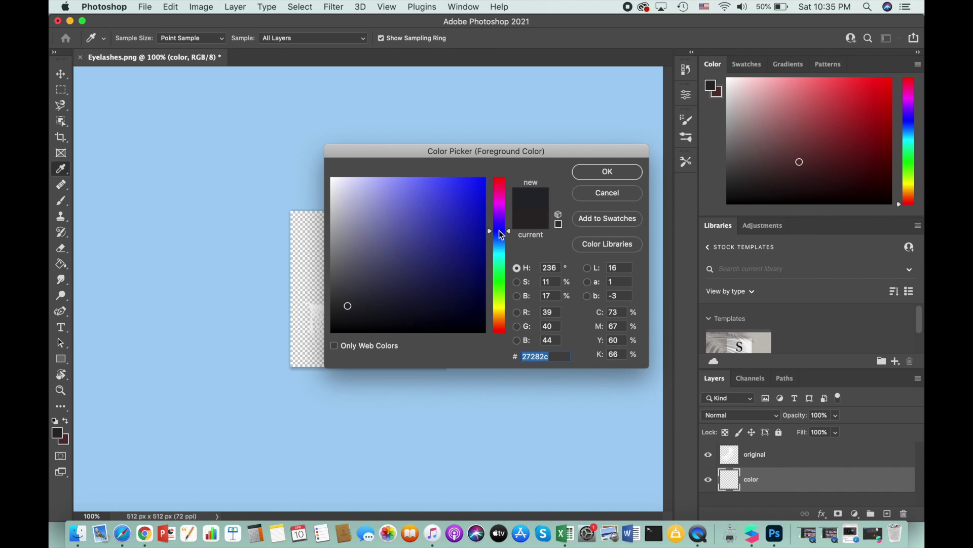
left_click(476, 223)
left_click(599, 171)
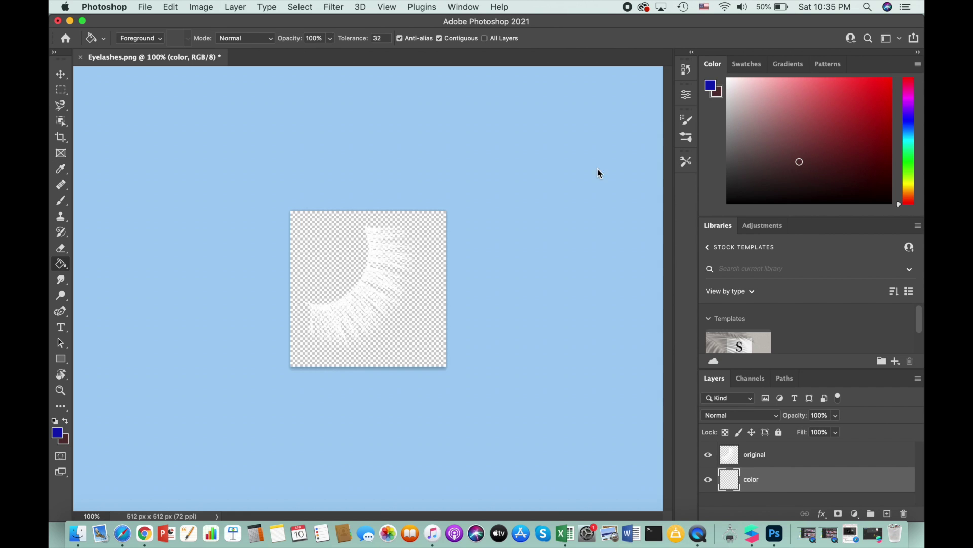
left_click(395, 333)
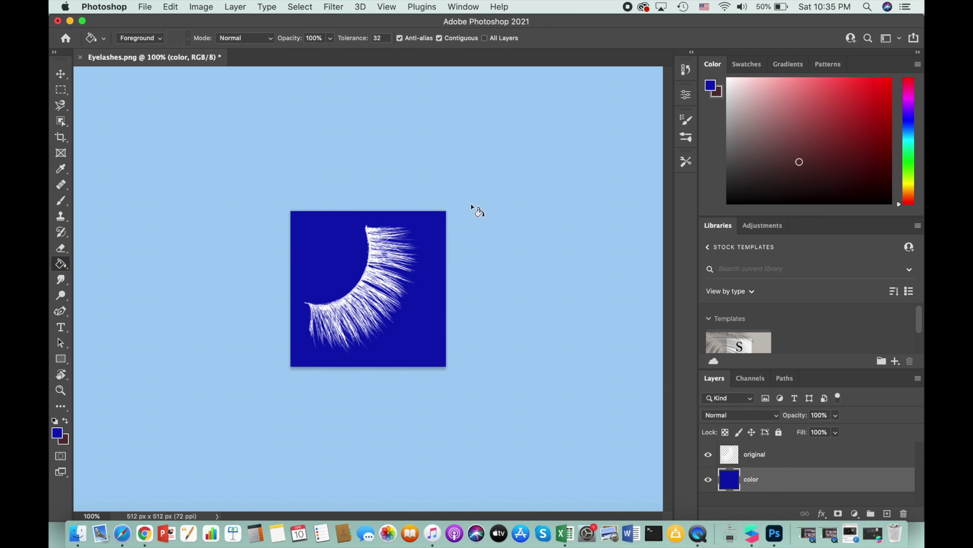
Add a new layer named "eyelash" between the "original" and "color" layers.
left_click(887, 514)
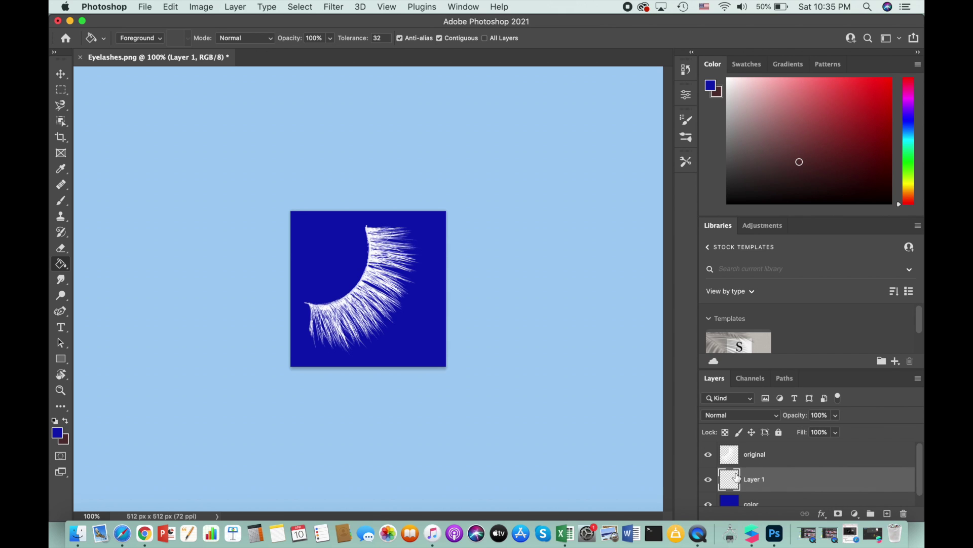
double_click(752, 479)
type("eyelash")
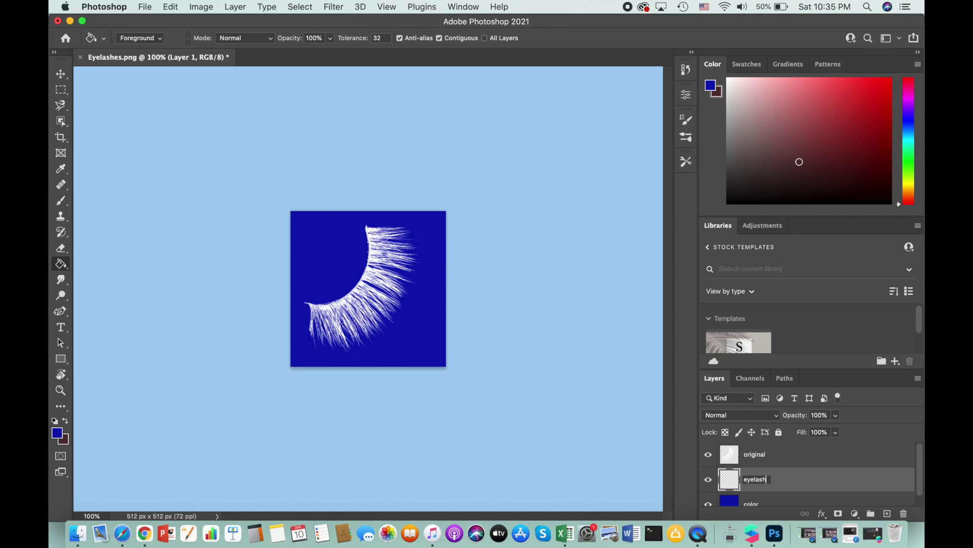
key("Return")
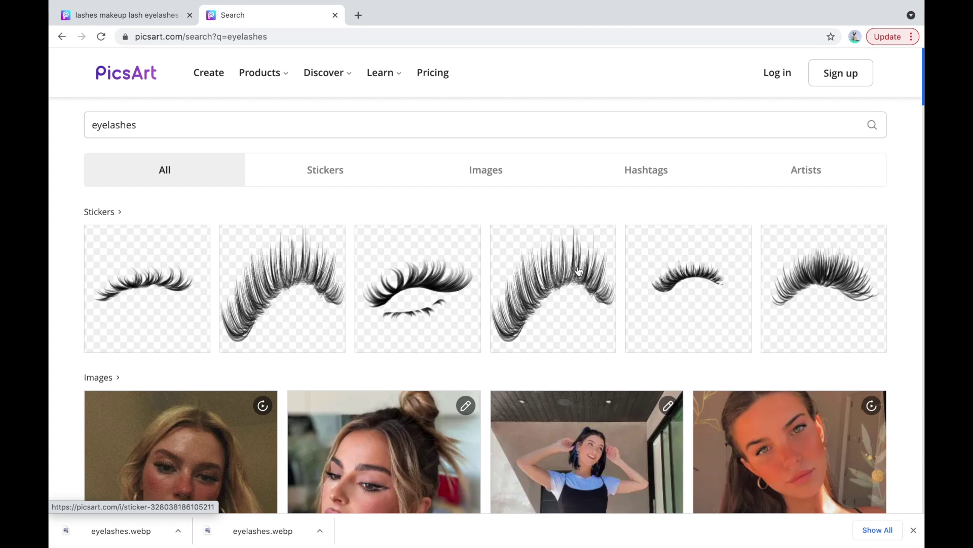
Copy the fourth lash sticker from the PicsArt eyelashes results, switch to Photoshop and paste it into the "eyelash" layer.
right_click(579, 272)
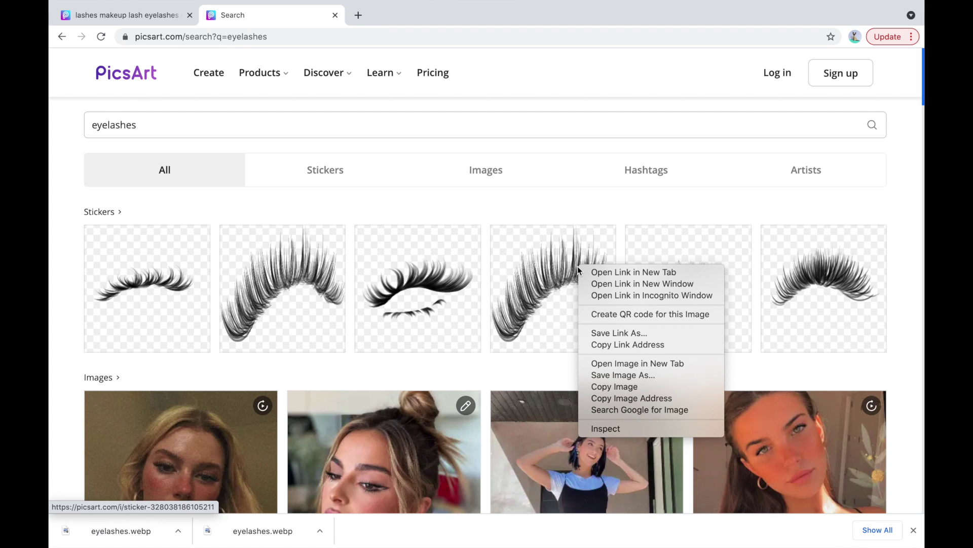
left_click(616, 386)
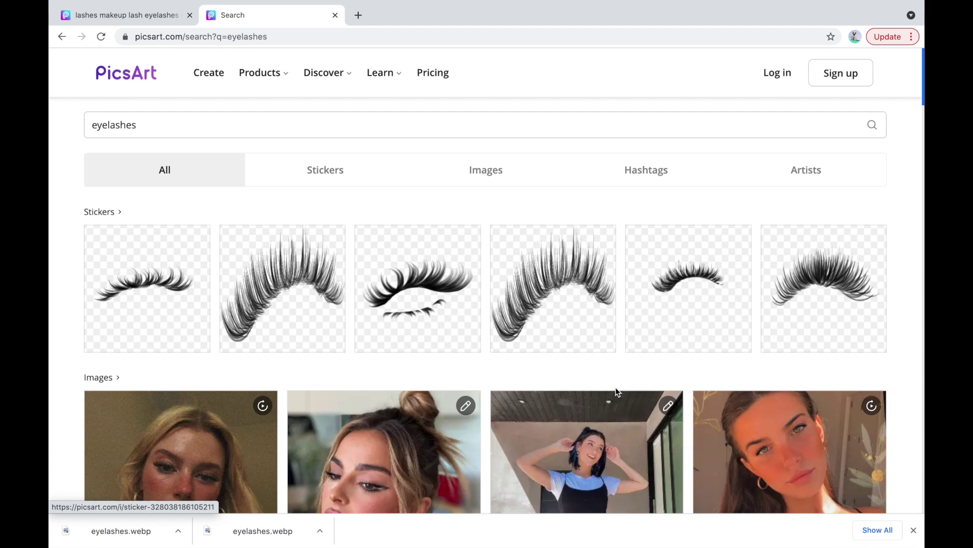
mouse_move(752, 533)
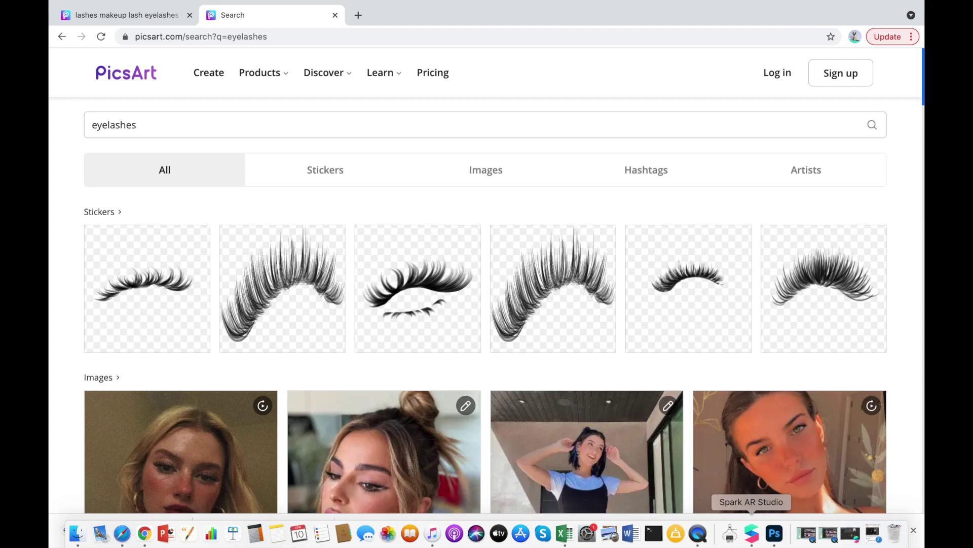
left_click(775, 533)
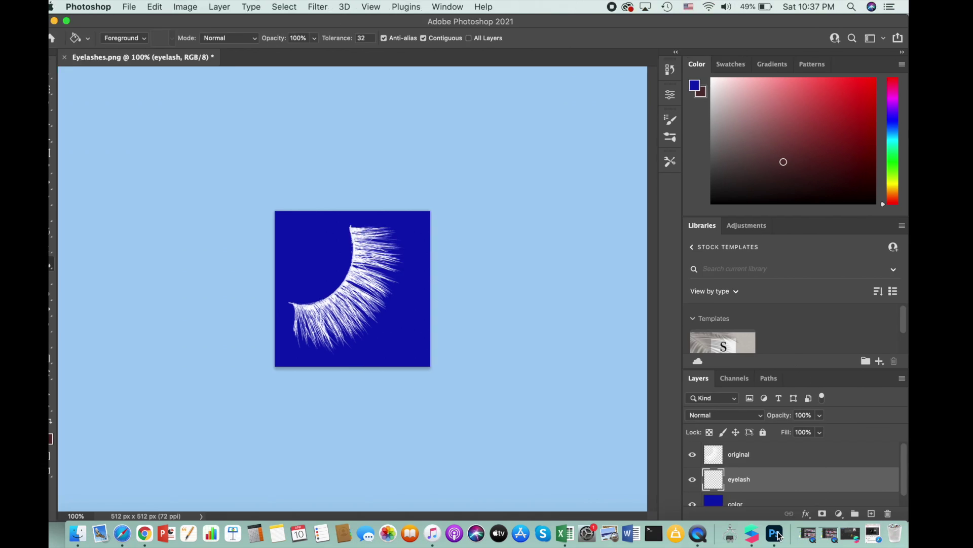
left_click(769, 472)
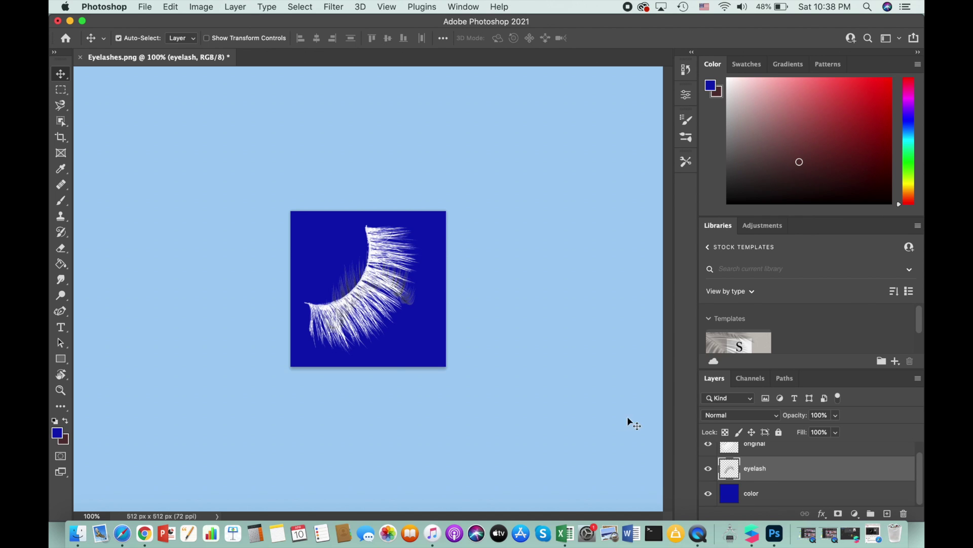
Lower the opacity of the "original" layer to 48%.
scroll(773, 464, "up", 1)
left_click(777, 461)
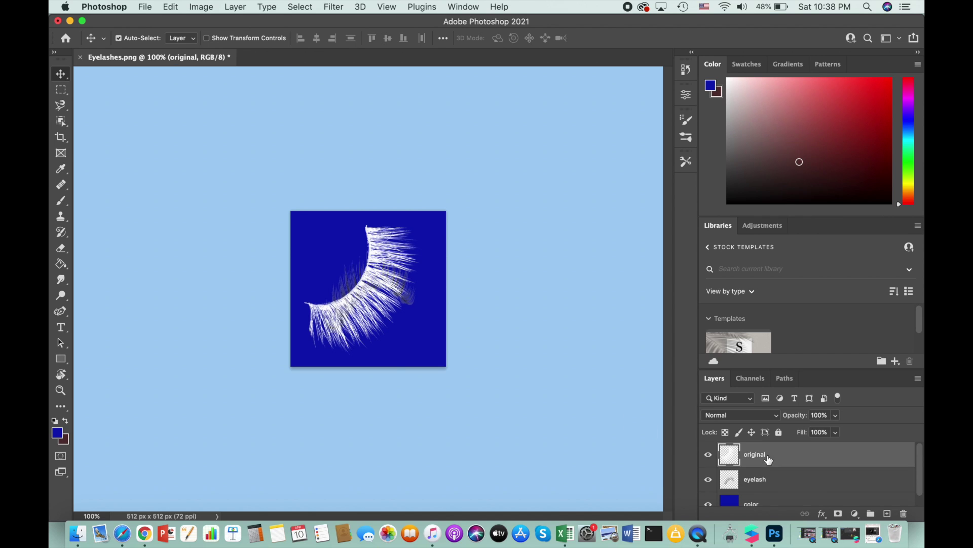
left_click(836, 415)
left_click_drag(838, 425, 824, 429)
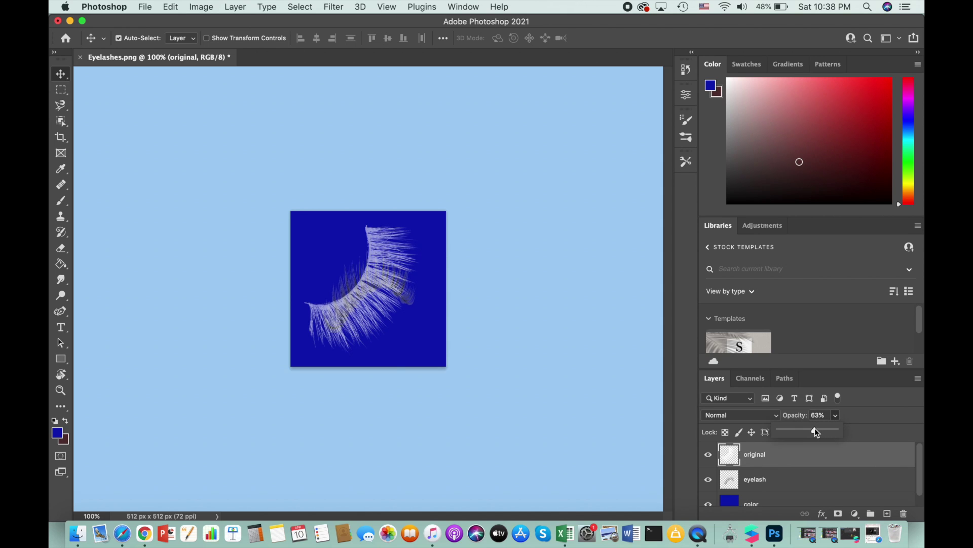
left_click_drag(815, 428, 806, 428)
Whiten the "eyelash" layer with a Levels adjustment, setting the midtone input level to 9.99.
left_click(776, 480)
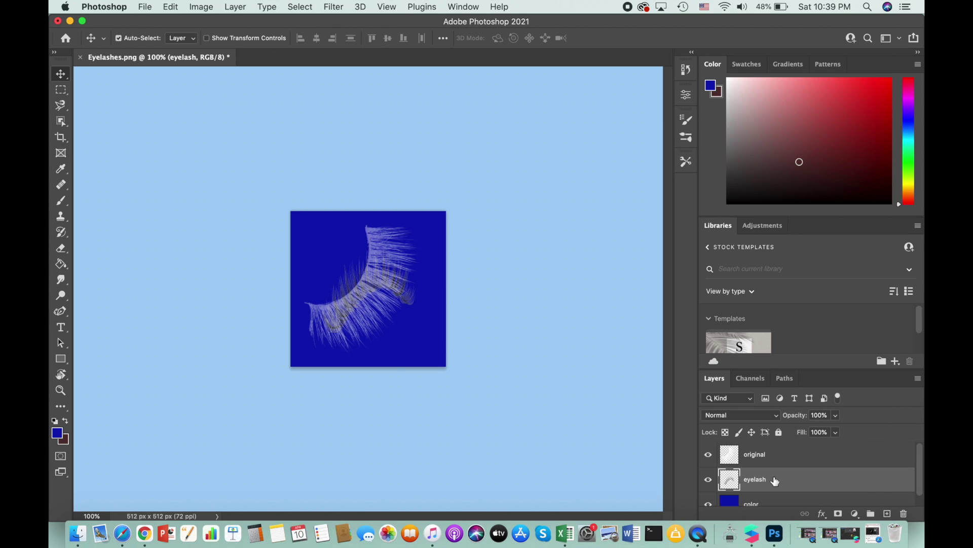
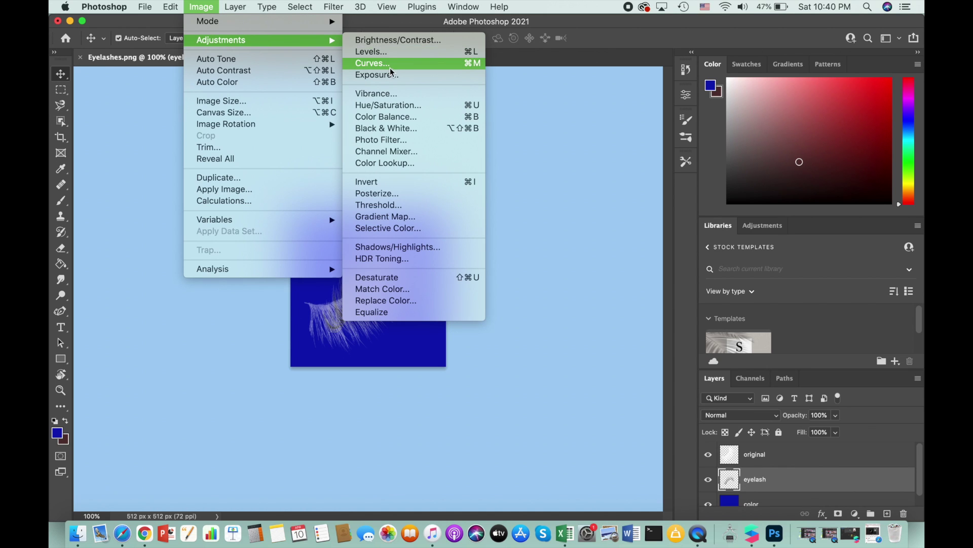
left_click(399, 52)
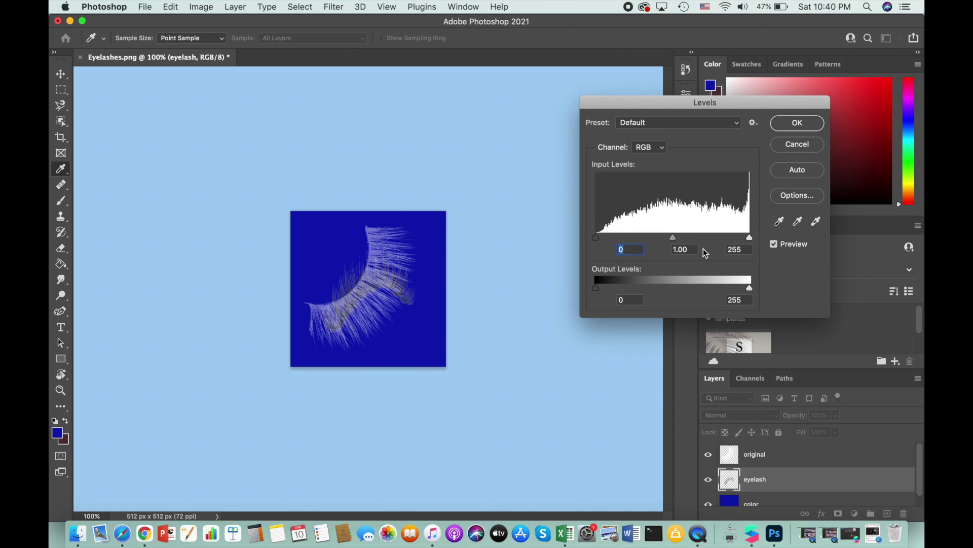
left_click_drag(674, 237, 592, 242)
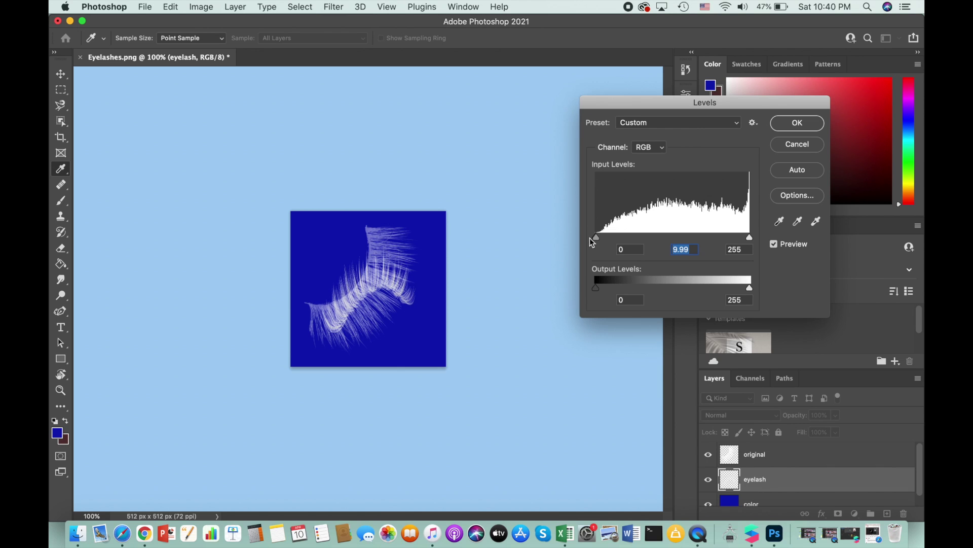
left_click(797, 126)
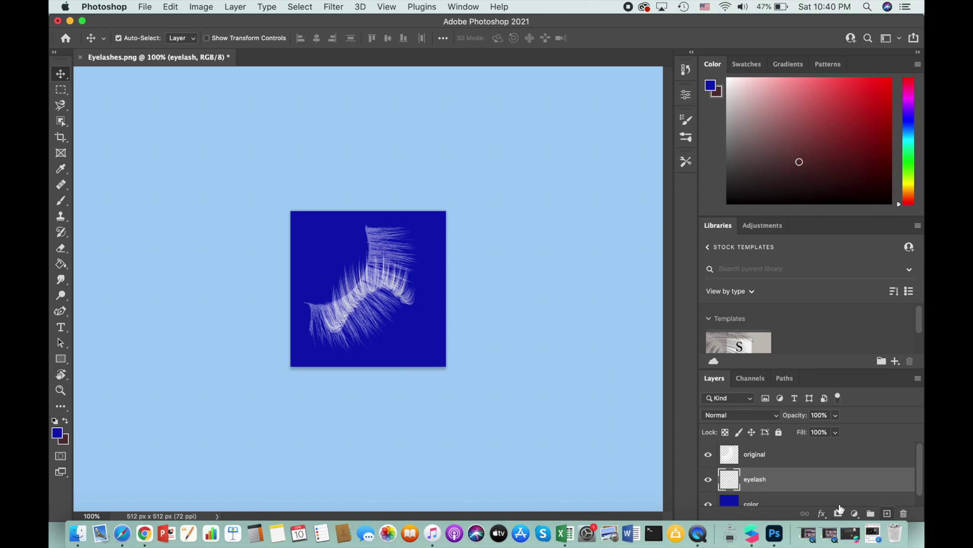
Duplicate the "eyelash" layer as "eyelash copy" within Eyelashes.png.
right_click(808, 482)
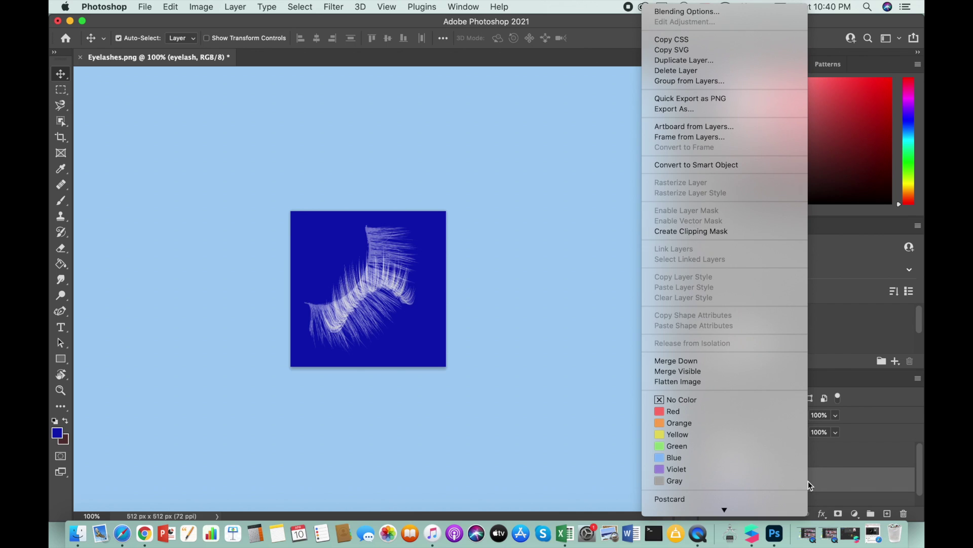
left_click(808, 480)
right_click(799, 479)
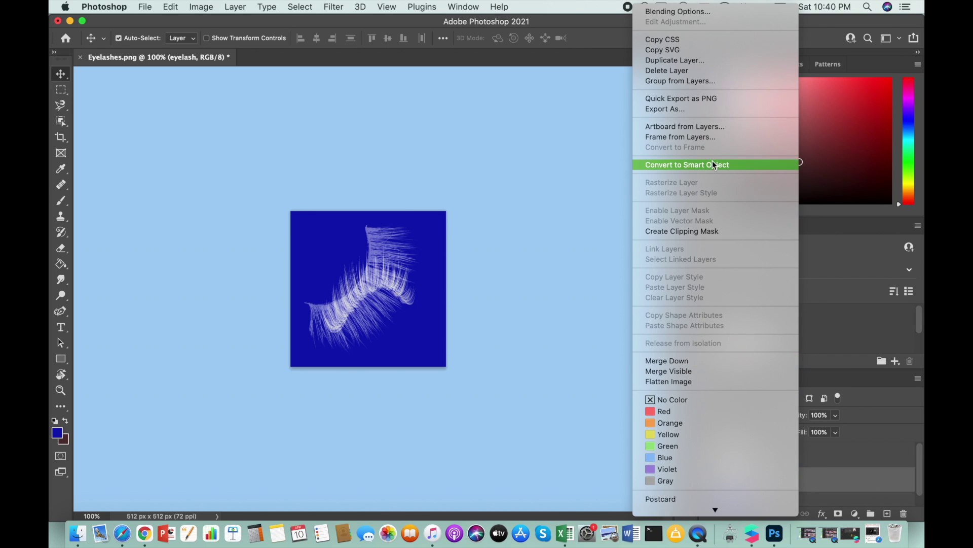
left_click(701, 59)
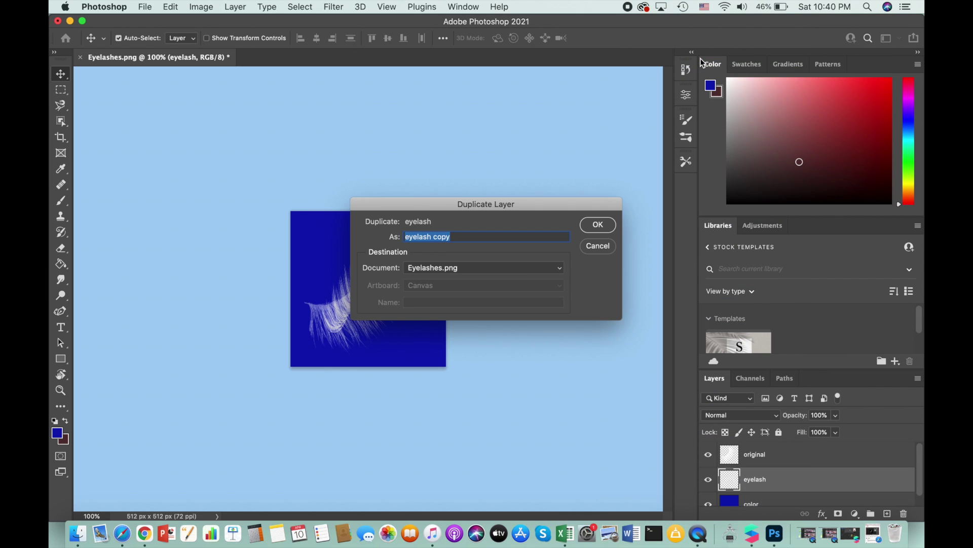
left_click(597, 225)
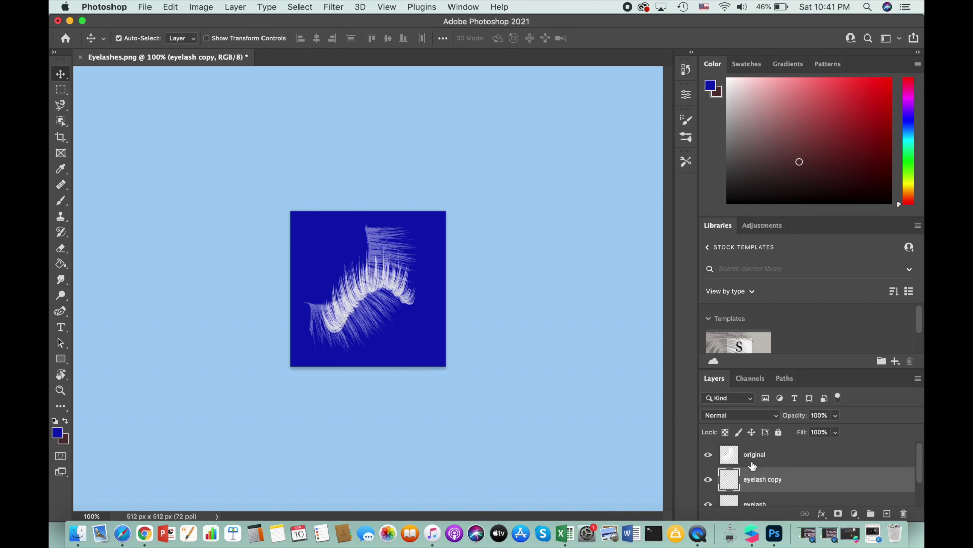
Merge the "eyelash" and "eyelash copy" layers into one layer.
scroll(777, 479, "down", 1)
left_click(782, 472, "shift")
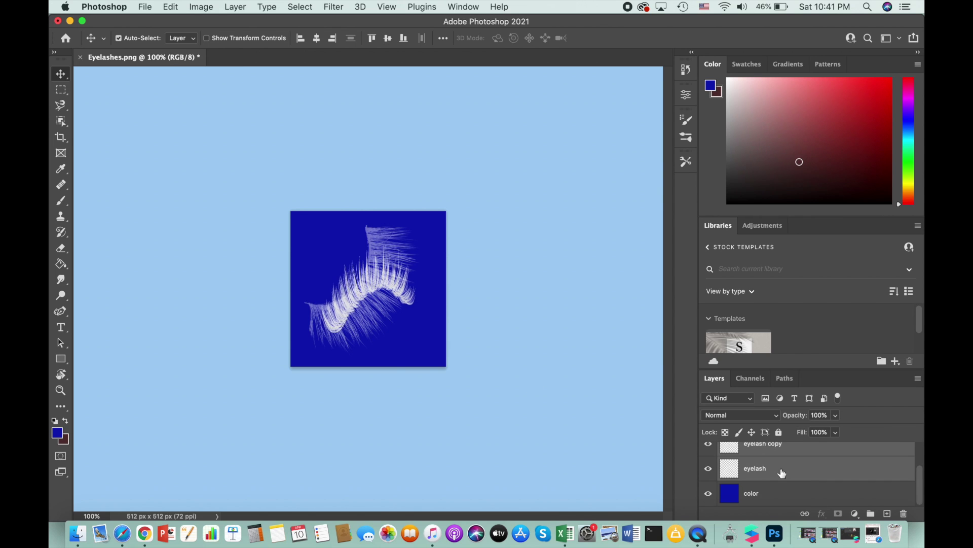
scroll(789, 472, "up", 1)
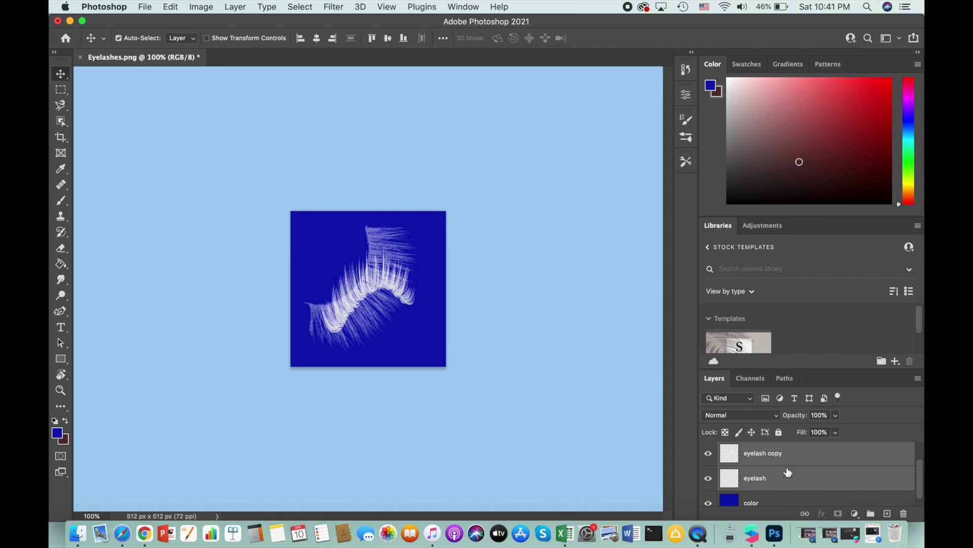
right_click(791, 472)
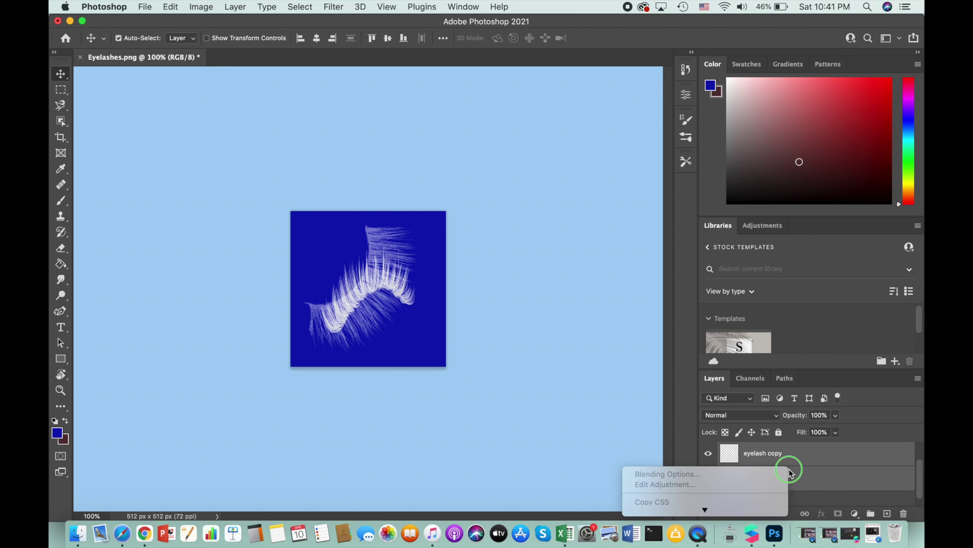
mouse_move(710, 507)
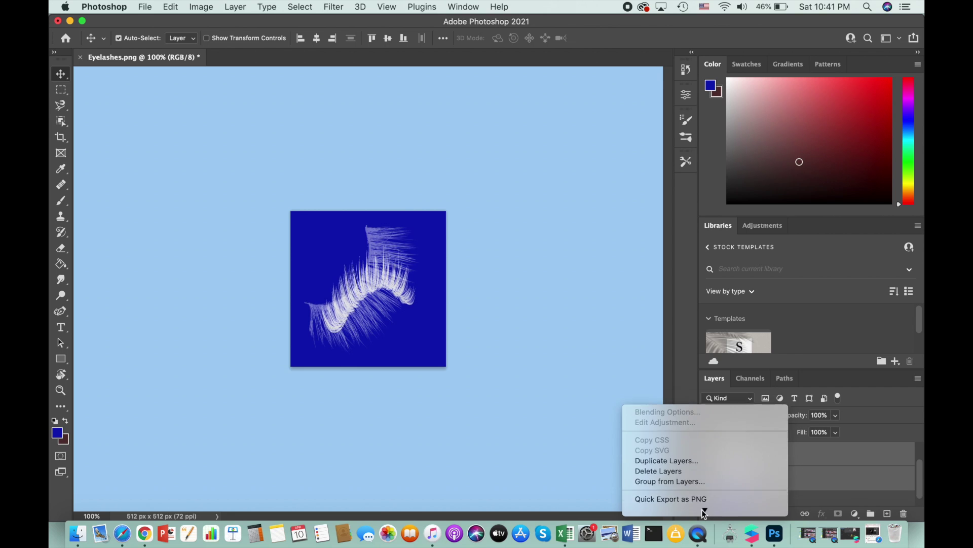
scroll(698, 461, "down", 5)
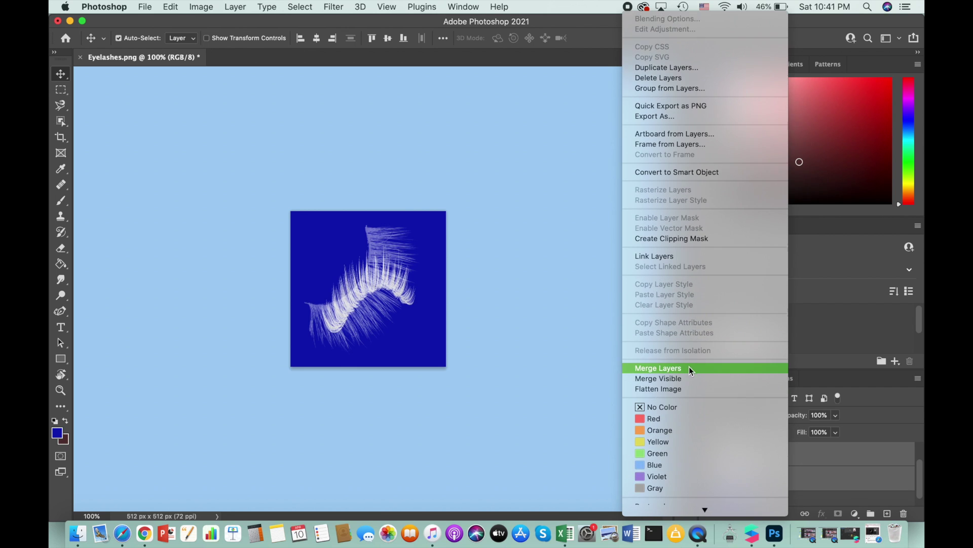
left_click(689, 367)
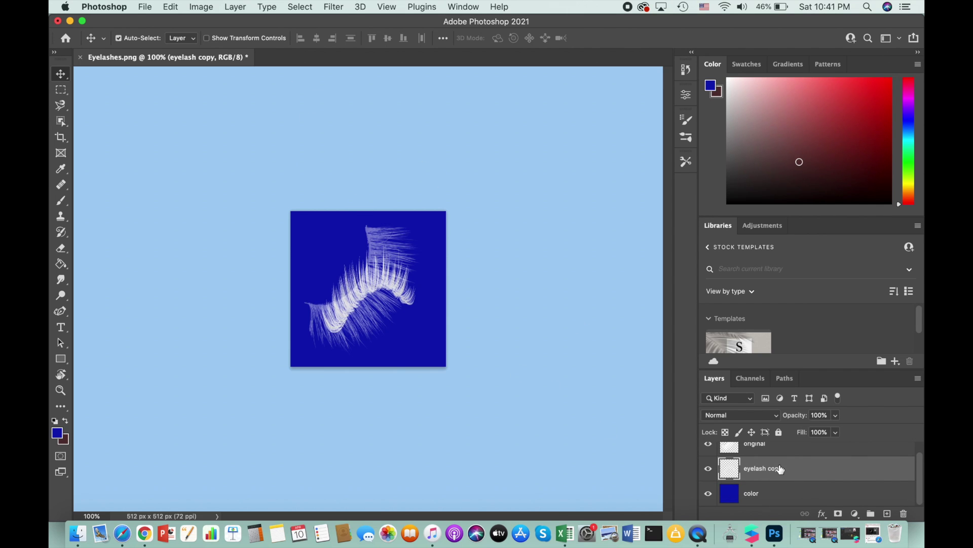
Whiten the merged "eyelash copy" layer further with Levels by raising the midtone input level to its maximum.
left_click(201, 7)
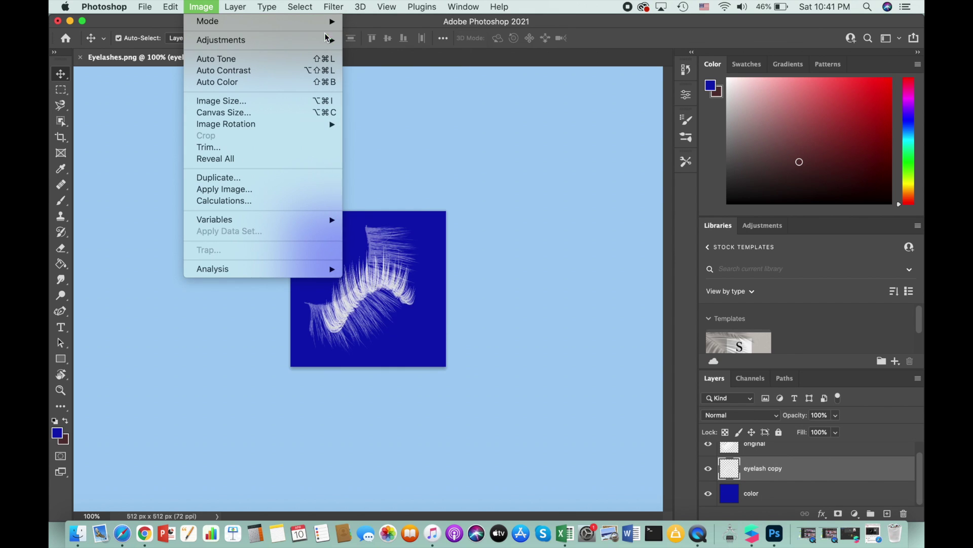
mouse_move(338, 42)
left_click(370, 51)
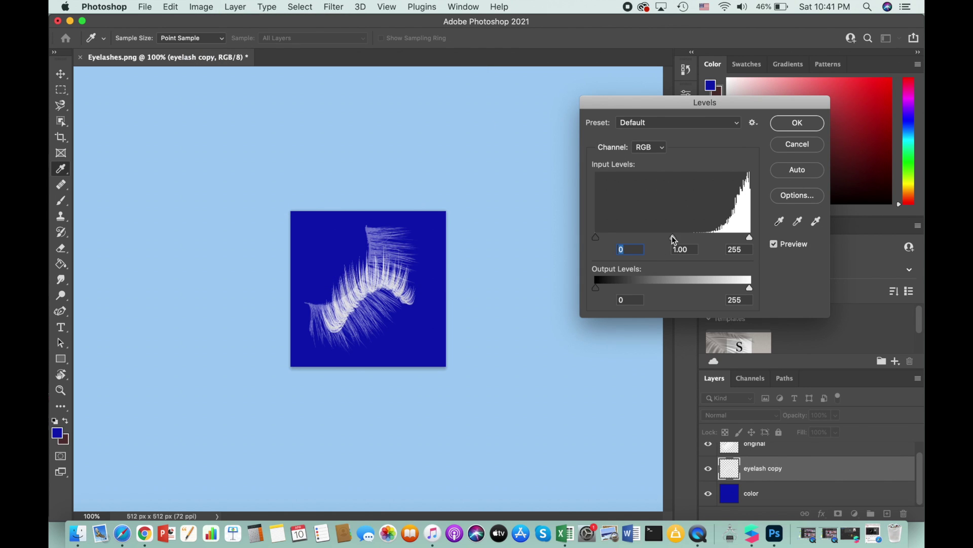
left_click_drag(674, 236, 596, 240)
left_click(798, 124)
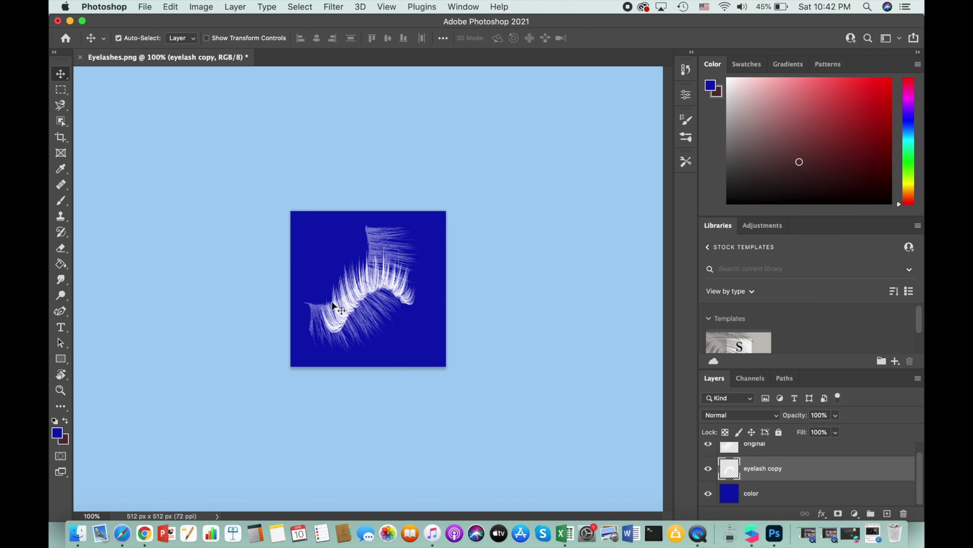
Free-transform the "eyelash copy" layer over the original lash, rotating it 150° and scaling it to about 126% width and 109% height.
left_click(370, 288)
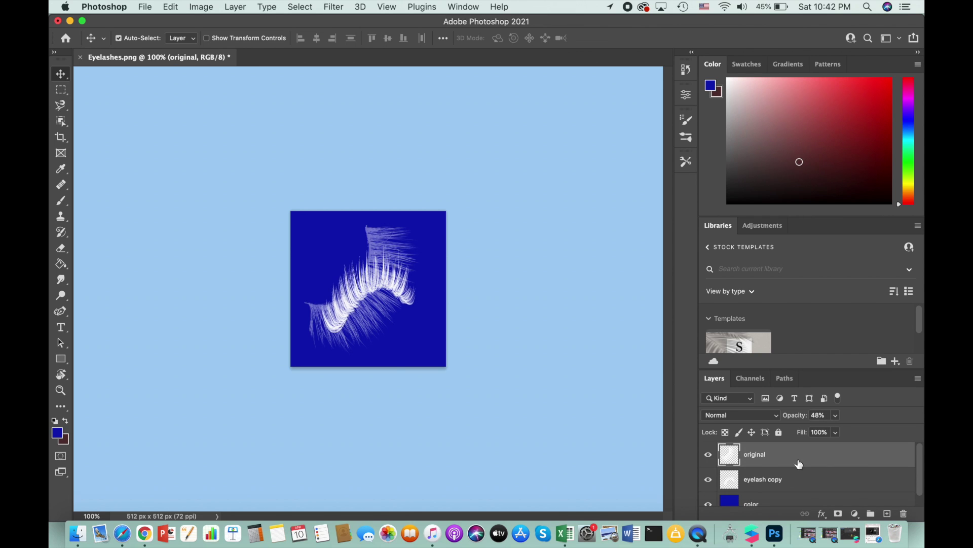
left_click(773, 480)
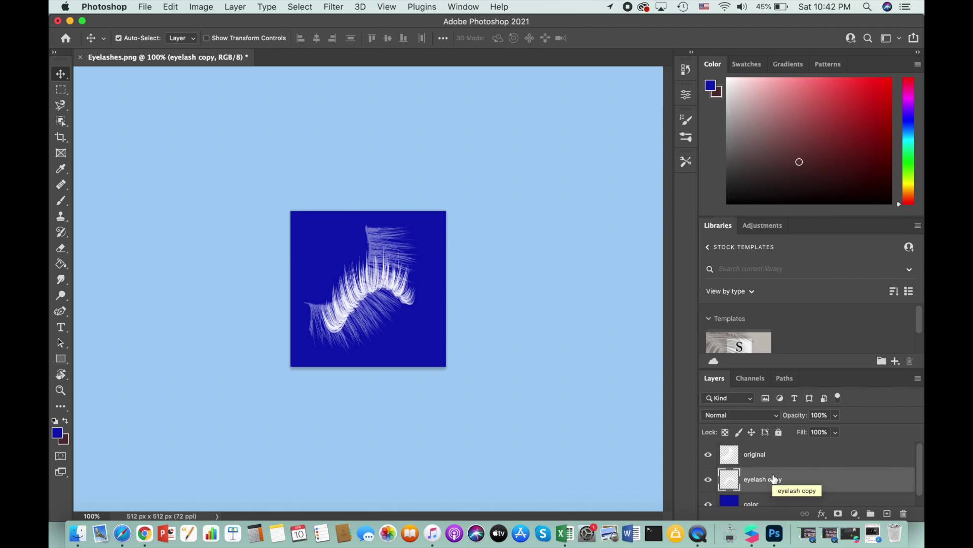
left_click(171, 7)
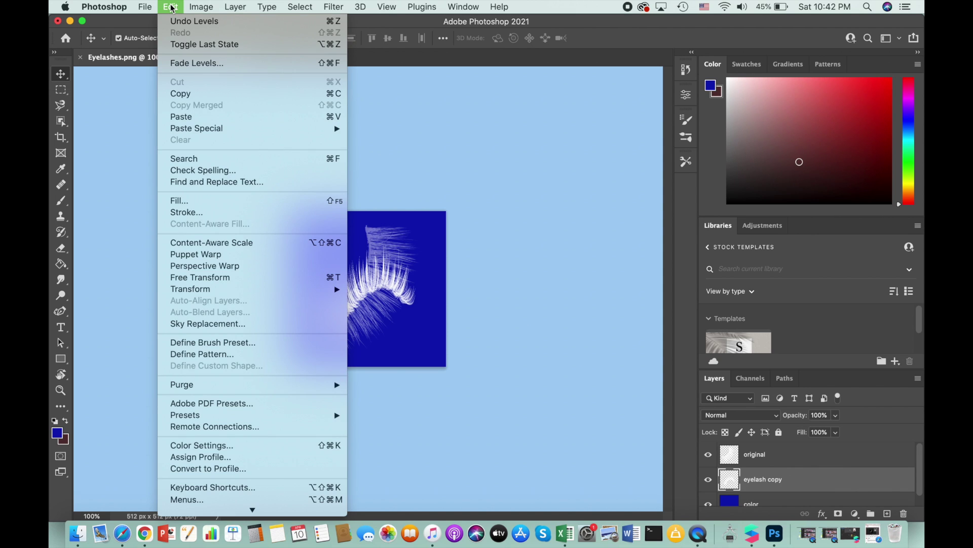
left_click(214, 277)
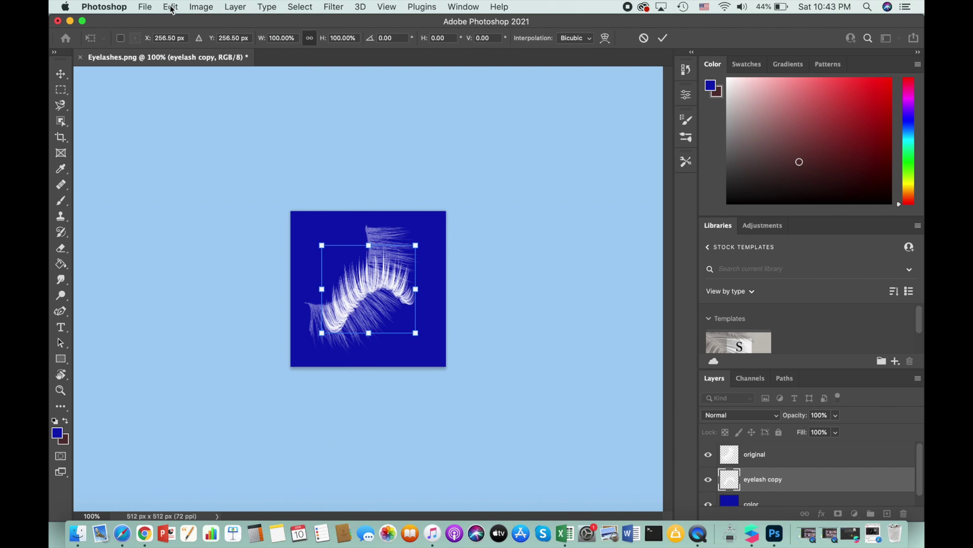
left_click_drag(430, 327, 276, 292)
left_click_drag(328, 312, 310, 328)
left_click_drag(409, 265, 388, 218)
Warp the "eyelash copy" layer so its curve and both ends follow the shape of the original lash.
right_click(384, 279)
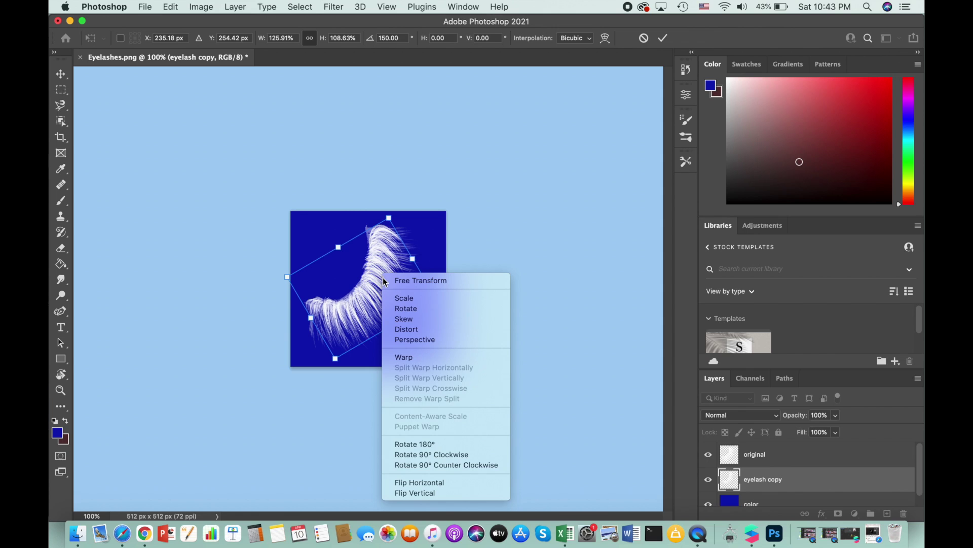
left_click(429, 356)
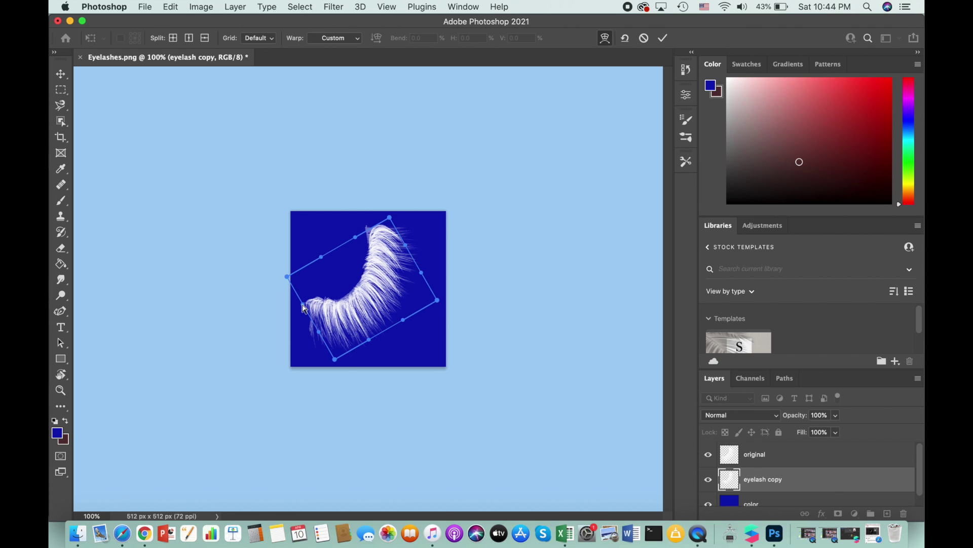
left_click_drag(305, 311, 305, 324)
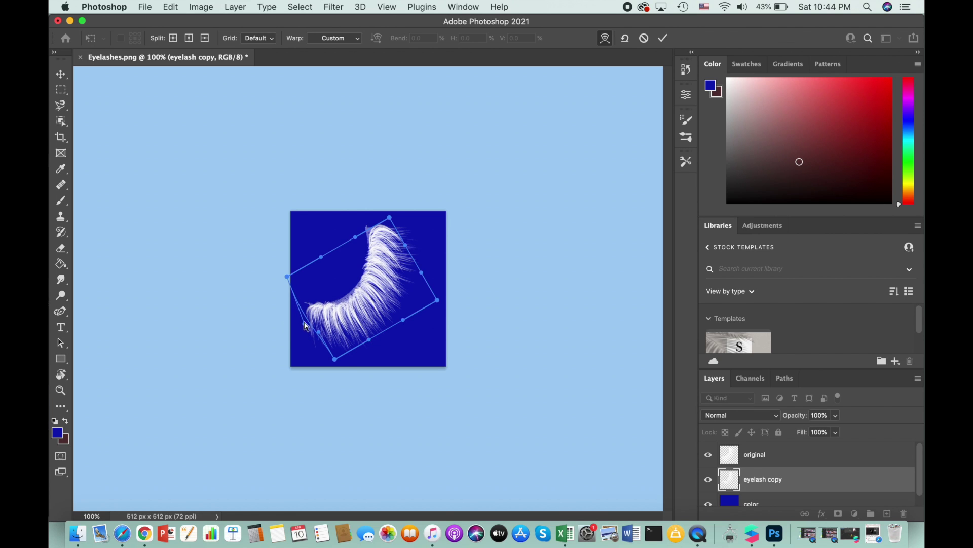
left_click_drag(370, 338, 379, 345)
left_click_drag(321, 257, 308, 244)
left_click_drag(421, 272, 423, 243)
left_click_drag(304, 323, 302, 335)
left_click_drag(287, 276, 272, 267)
left_click_drag(404, 322, 380, 304)
left_click_drag(422, 242, 403, 225)
left_click_drag(272, 266, 280, 271)
left_click_drag(438, 300, 424, 230)
left_click_drag(314, 261, 337, 217)
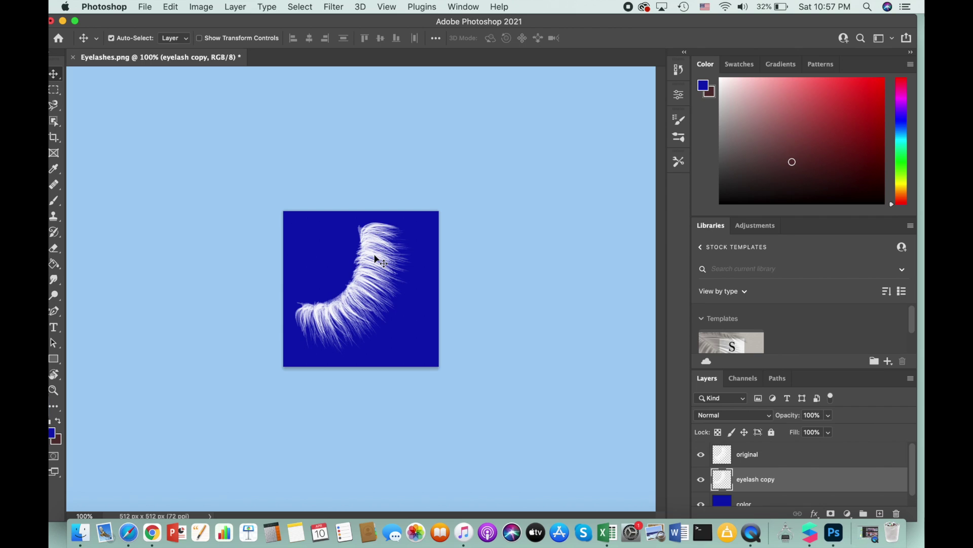
Hide the "original" and "color" layers, leaving only "eyelash copy" visible.
left_click(700, 455)
scroll(771, 458, "down", 1)
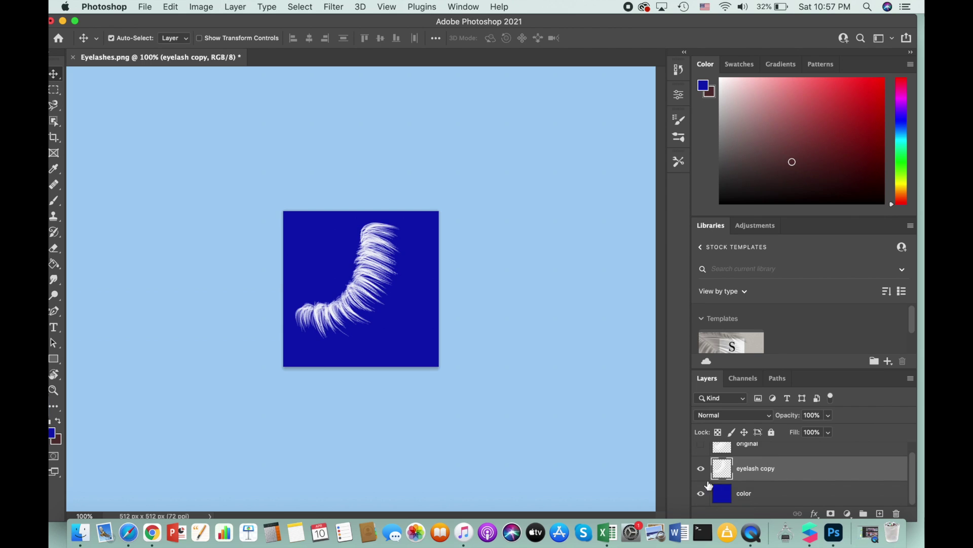
left_click(701, 494)
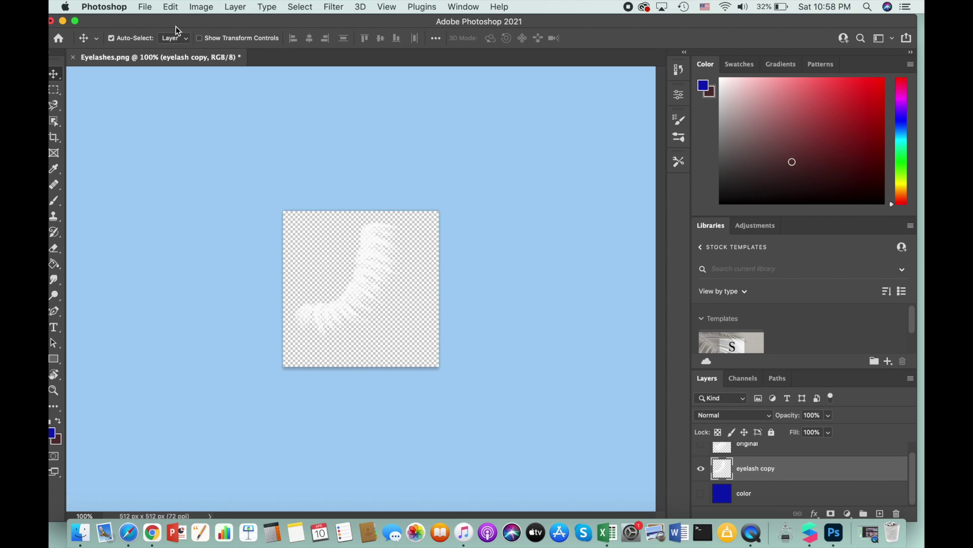
Export the edited lash artwork as Eyelashes.png to the Desktop.
left_click(148, 8)
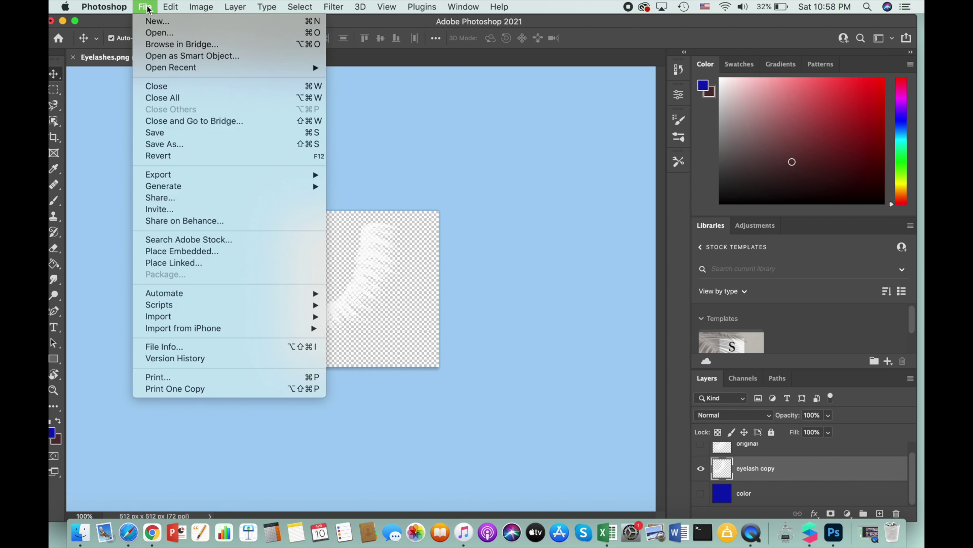
mouse_move(196, 178)
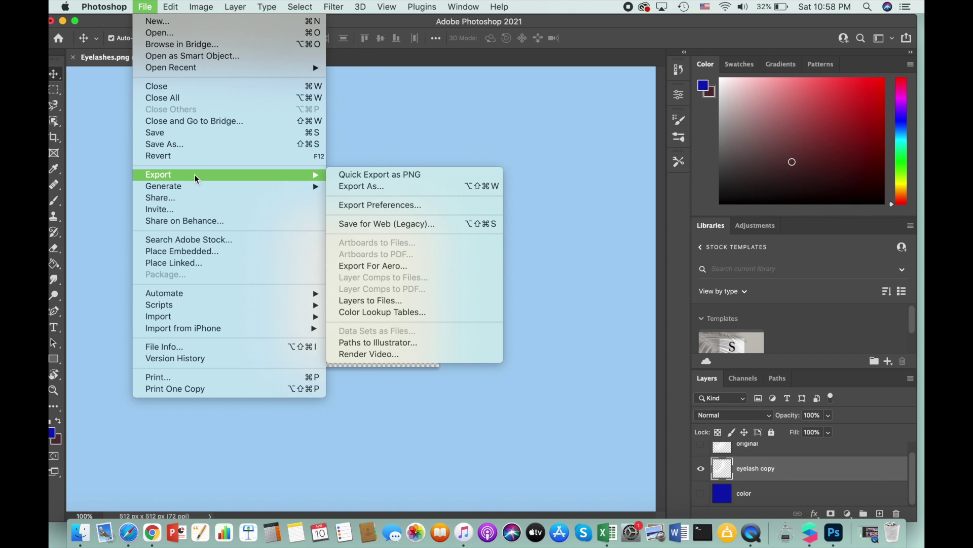
left_click(392, 175)
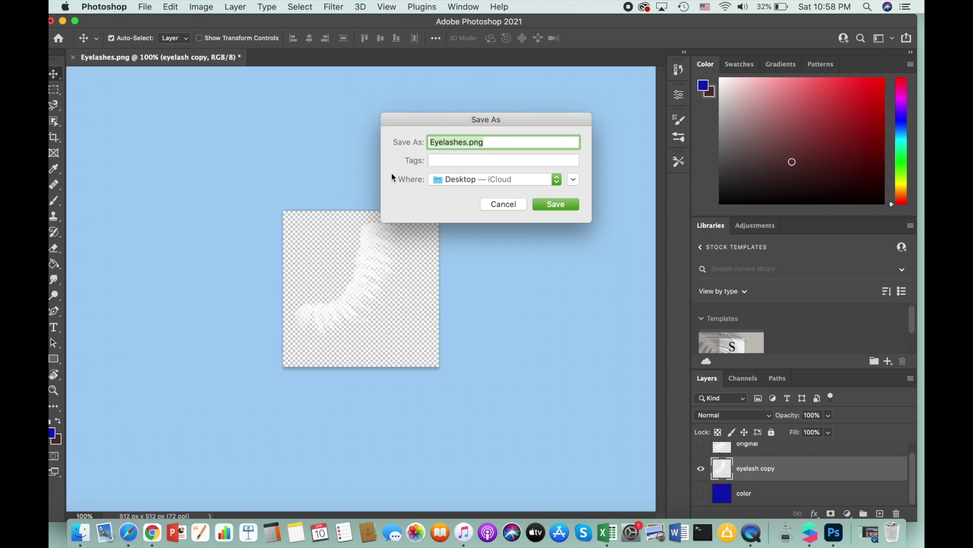
left_click(563, 205)
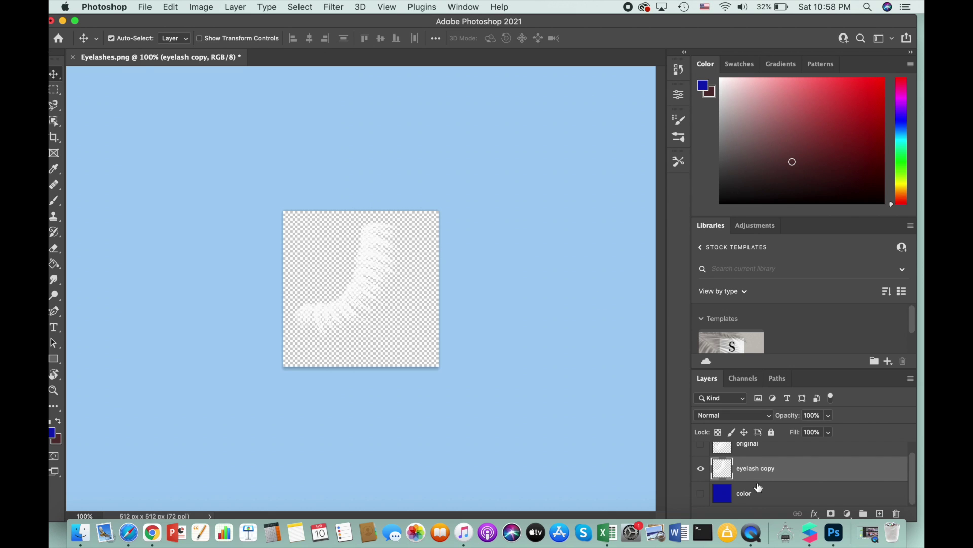
Switch to Spark AR Studio and open the Eyelashes block asset for editing.
left_click(811, 536)
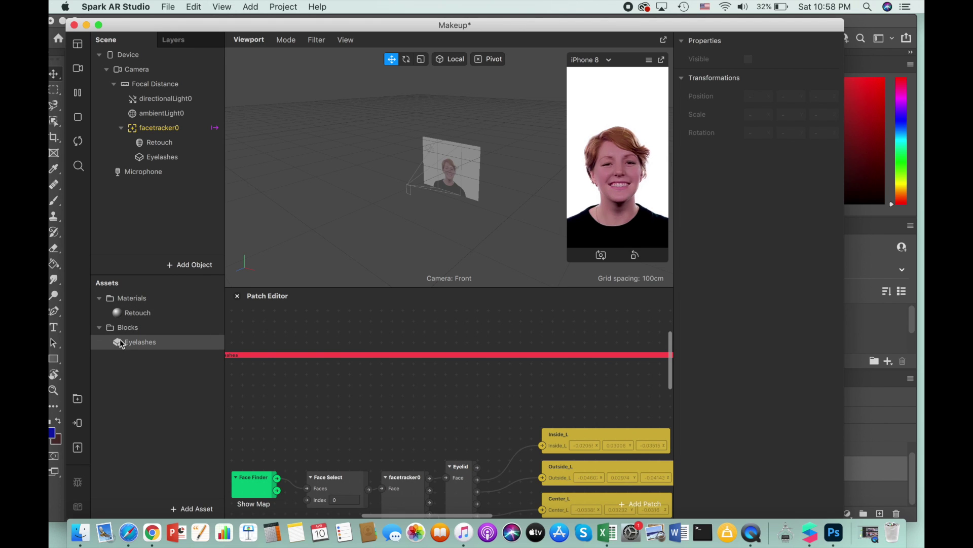
double_click(160, 343)
left_click(644, 203)
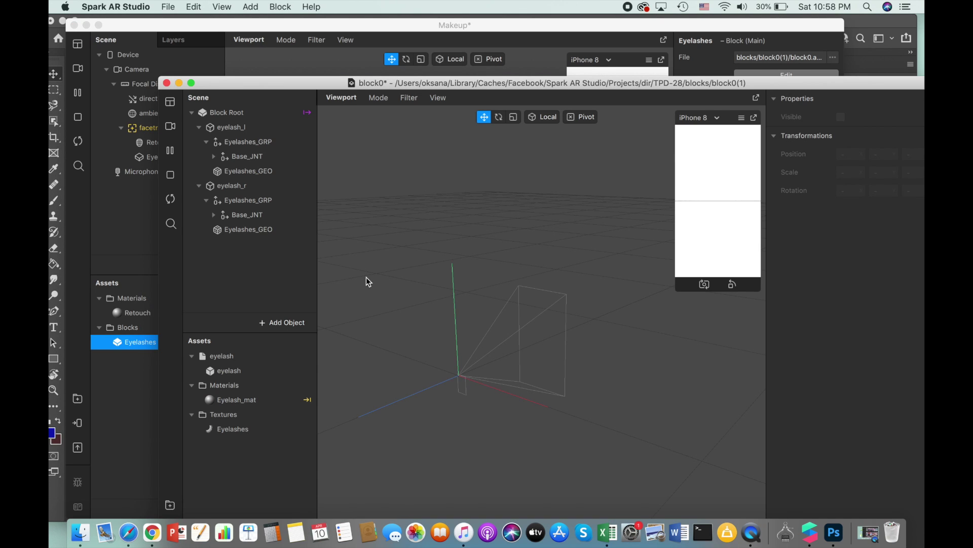
Assign a new alpha texture to the Eyelash_mat material using Eyelashes.png from the Desktop.
left_click(192, 341)
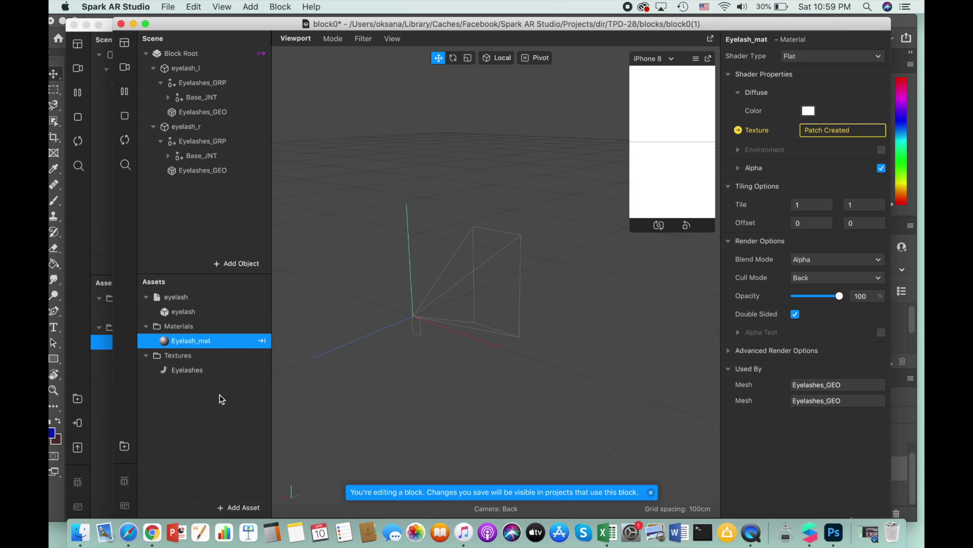
left_click(203, 344)
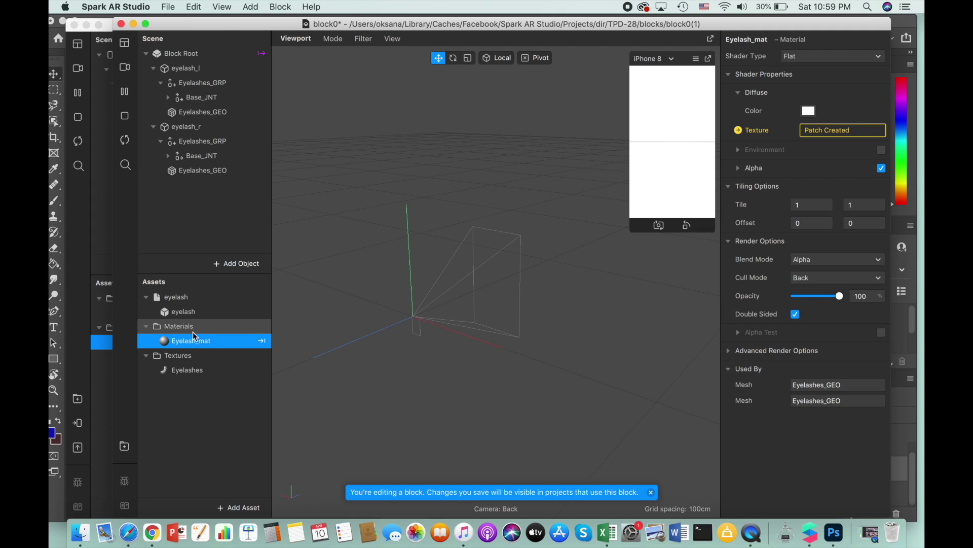
left_click(740, 169)
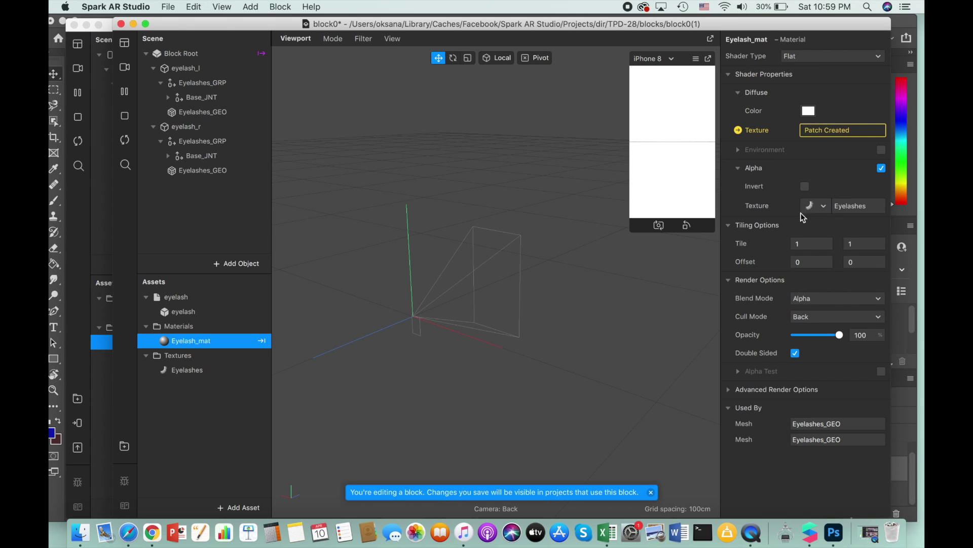
left_click(824, 205)
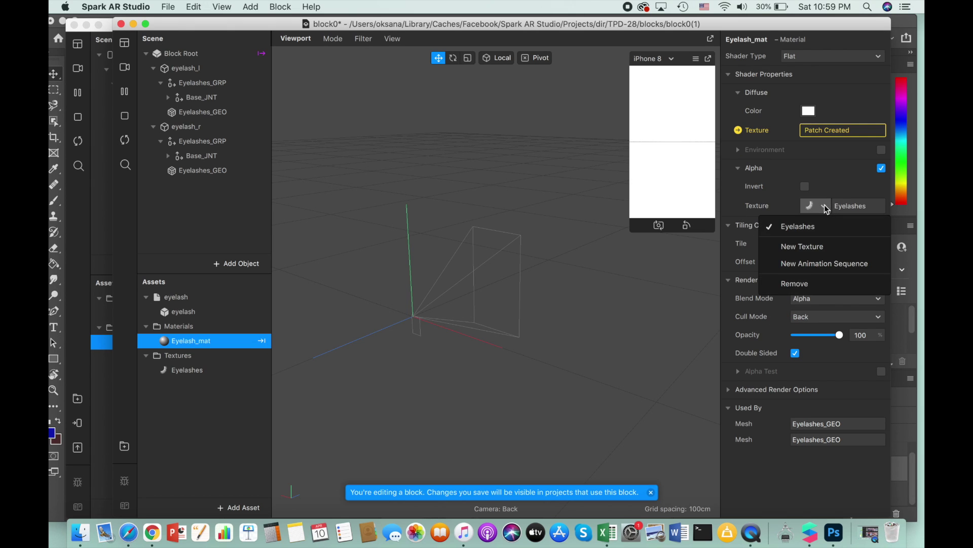
left_click(818, 248)
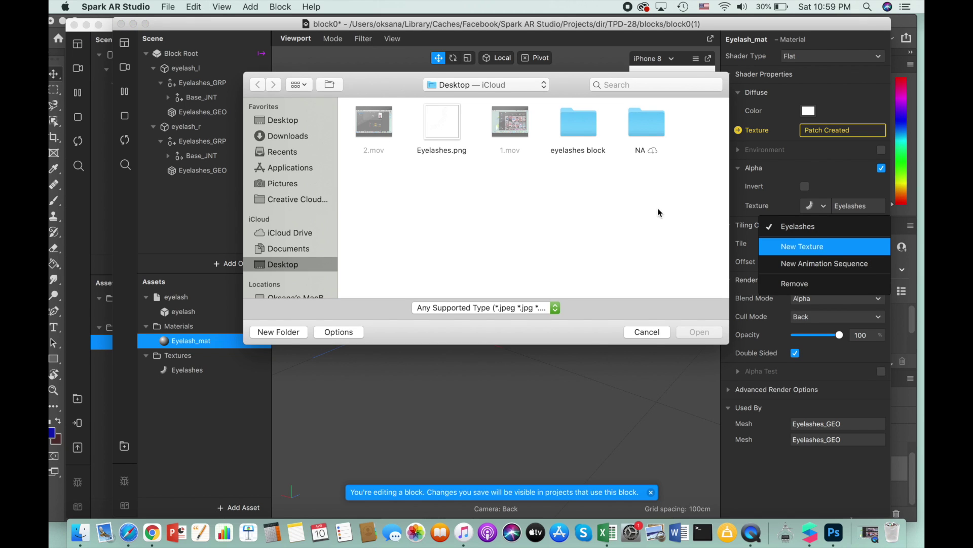
left_click(443, 120)
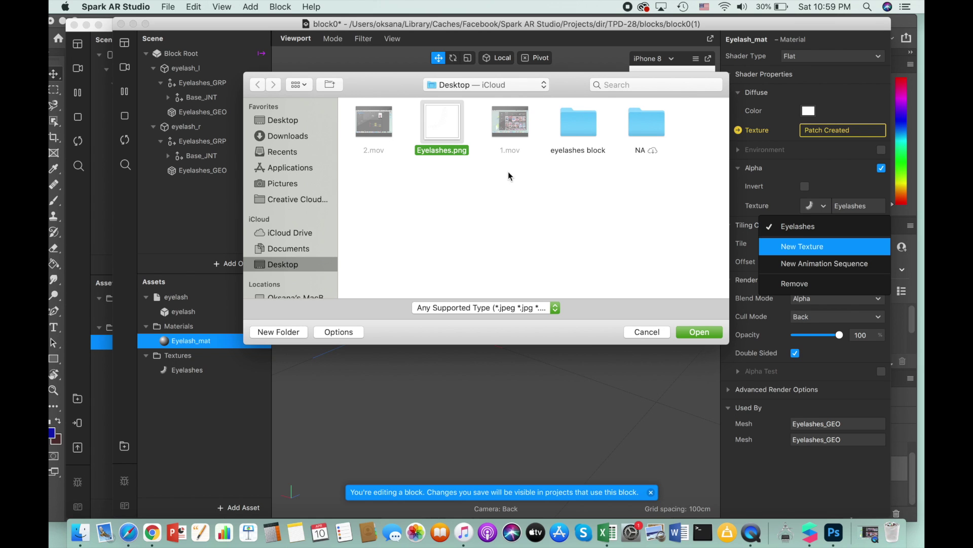
left_click(708, 335)
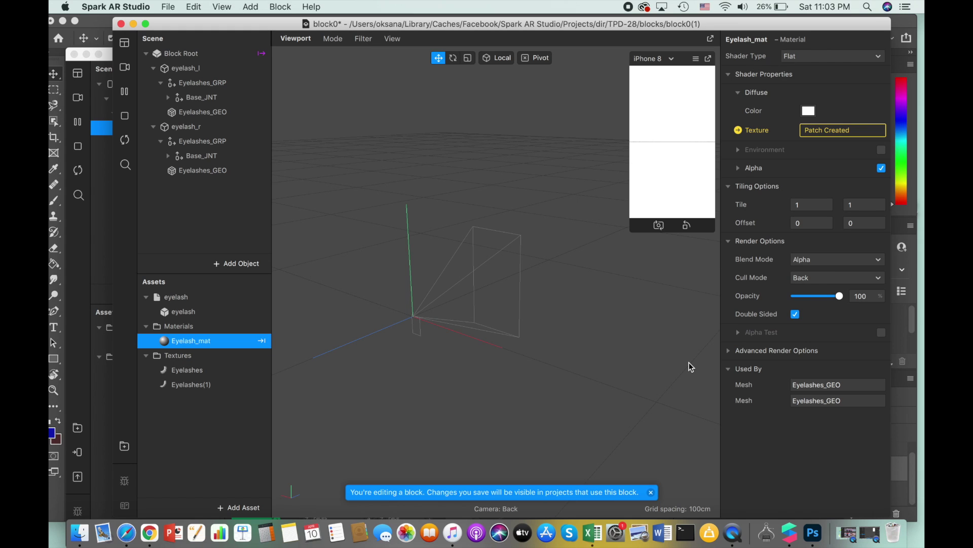
Compare the previews and properties of the original Eyelashes texture and the imported Eyelashes(1) texture.
left_click(195, 384)
left_click(200, 371)
left_click(203, 386)
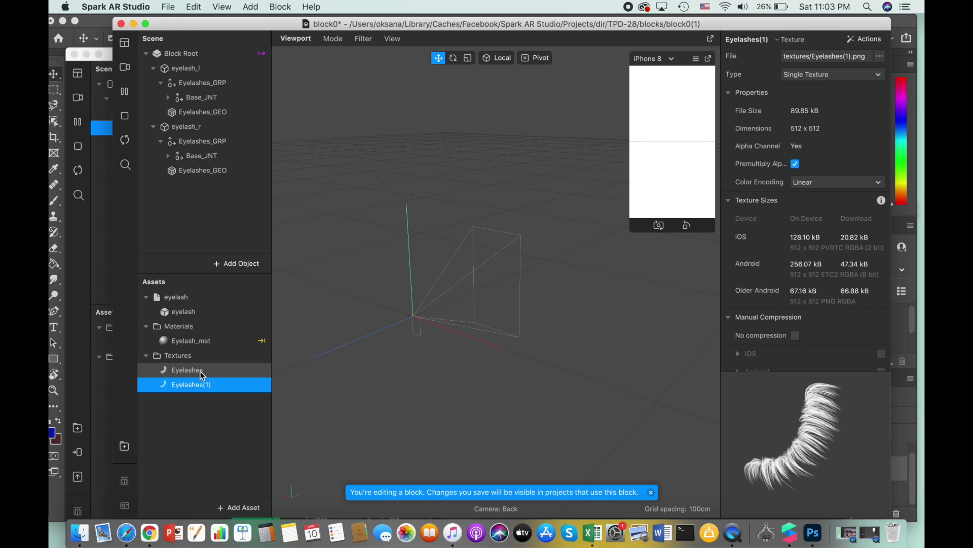
left_click(200, 370)
left_click(199, 386)
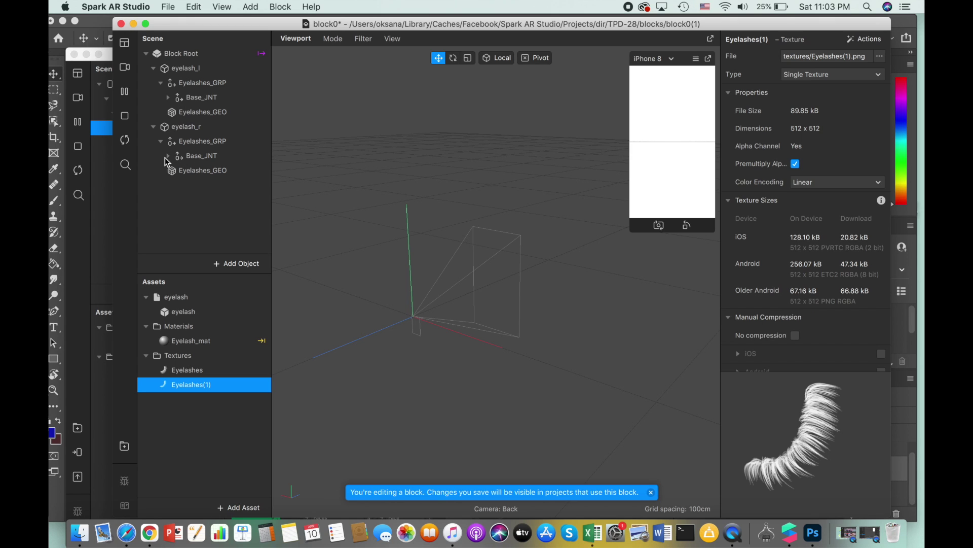
Save and close the edited Eyelashes block, and open the device preview options in the Makeup project.
left_click(167, 7)
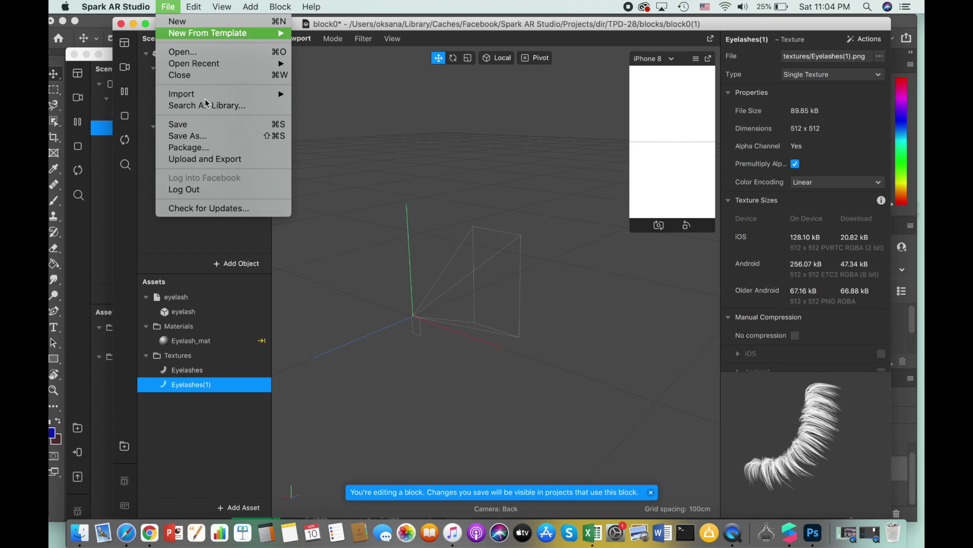
left_click(201, 126)
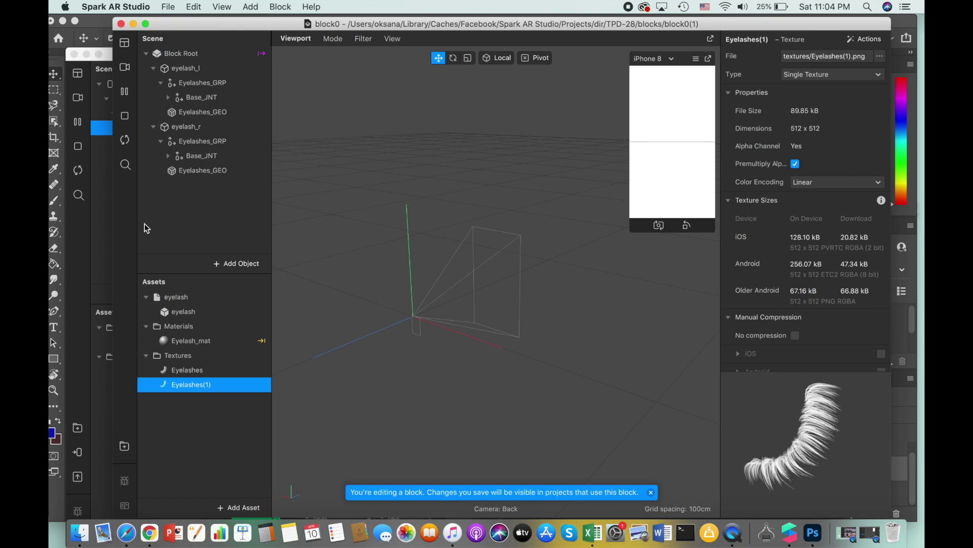
left_click(121, 24)
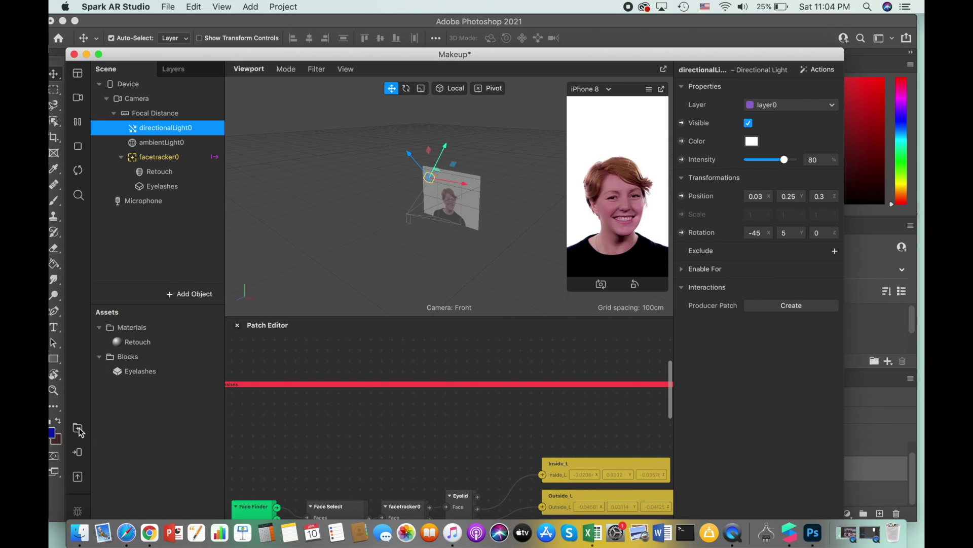
left_click(78, 454)
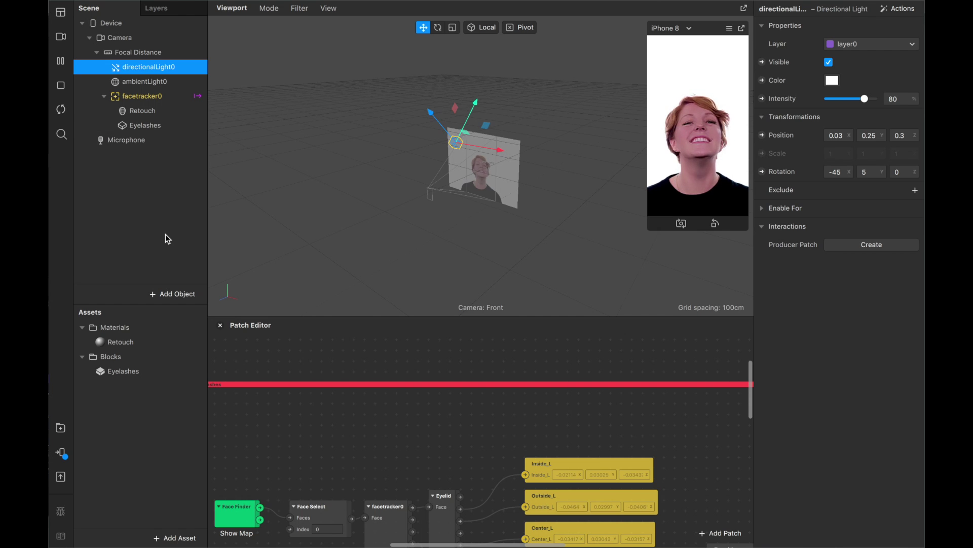
Set the Eyelashes block instance's Eyelash Opacity to 1 and its eyelash length to 0.9.
left_click(157, 129)
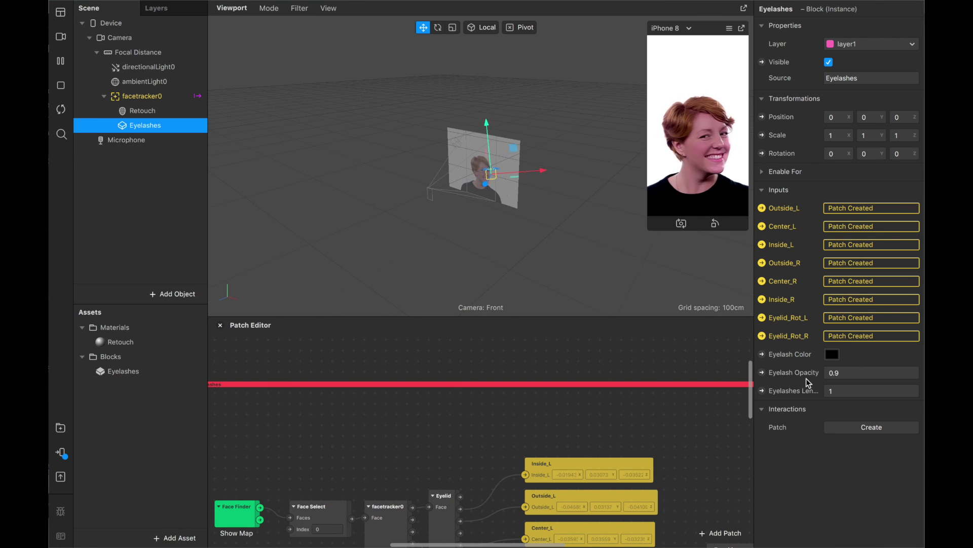
left_click(843, 373)
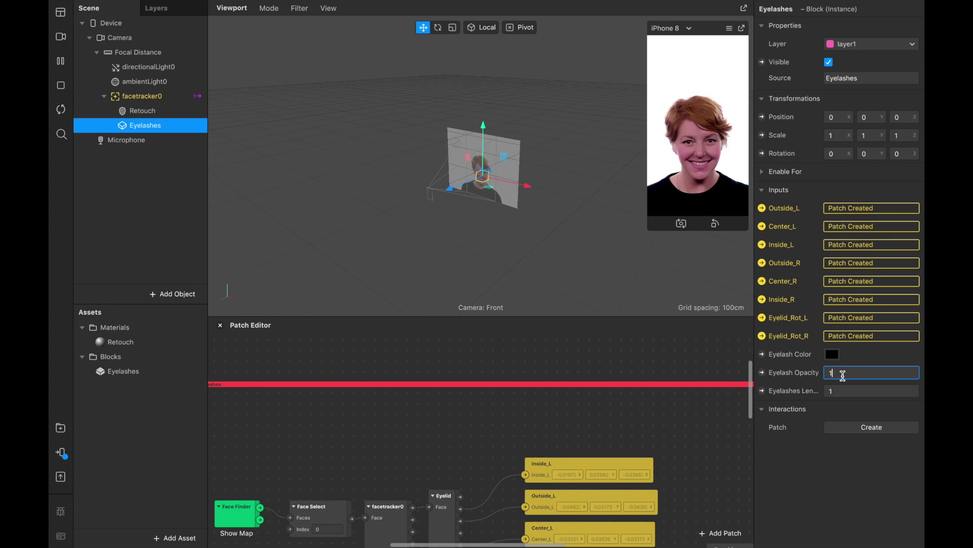
type("1")
key("Tab")
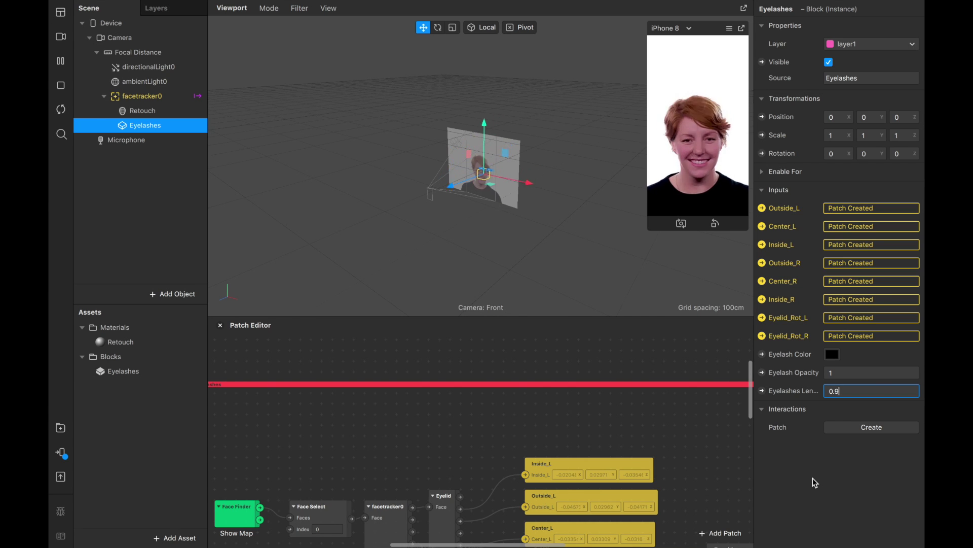
Enlarge the Patch Editor and set the first component of the Add patch's Second Value to 20.
scroll(606, 414, "down", 4)
scroll(607, 414, "left", 2)
scroll(607, 414, "down", 1)
scroll(607, 414, "right", 2)
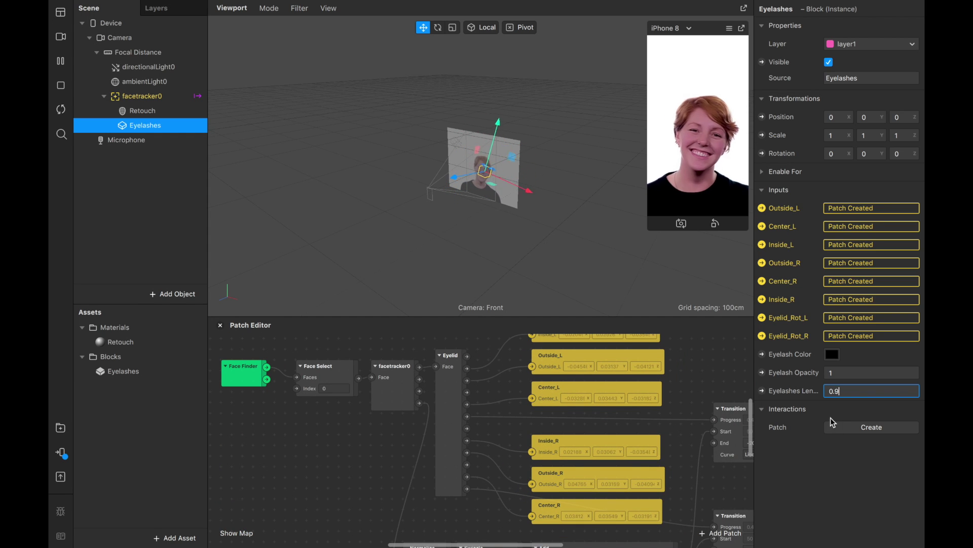
scroll(598, 429, "down", 2)
scroll(598, 429, "right", 9)
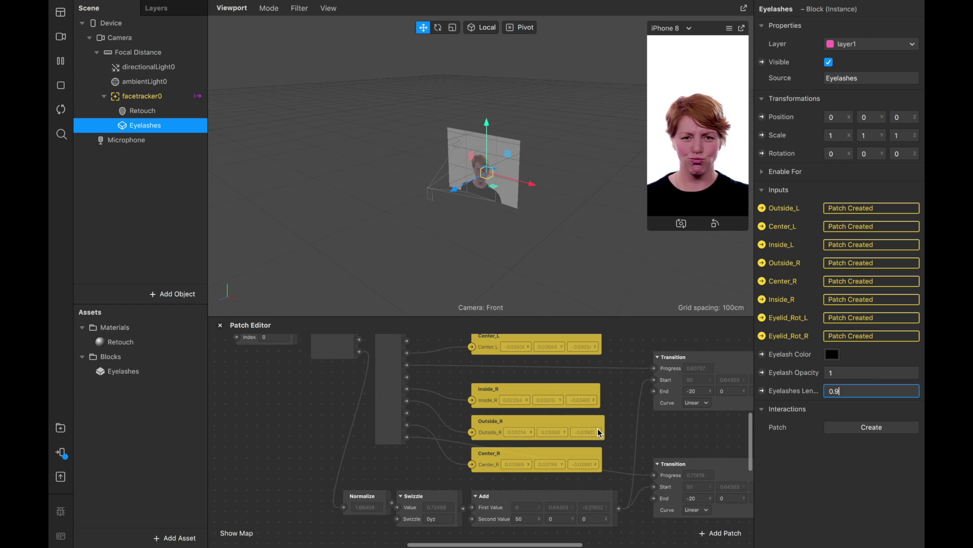
scroll(600, 433, "down", 3)
scroll(466, 363, "left", 3)
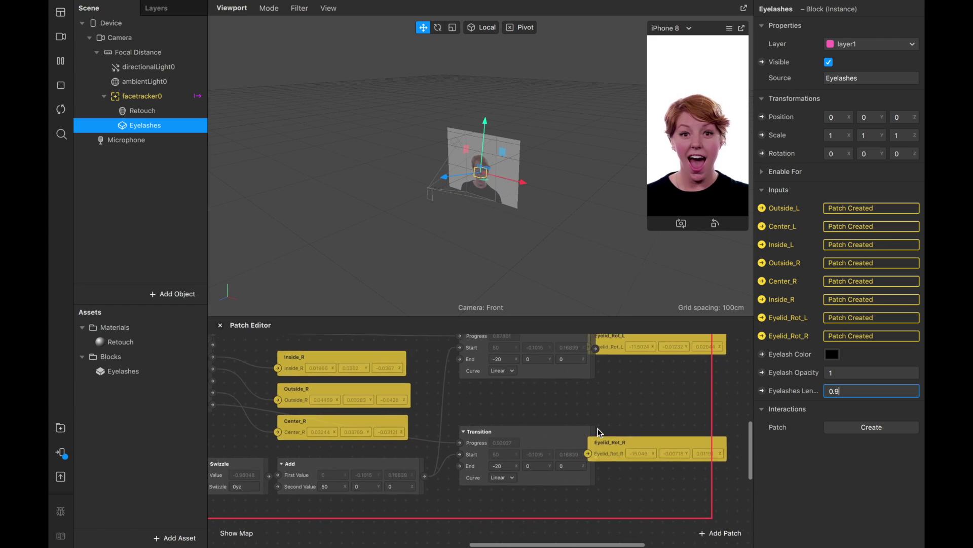
scroll(466, 364, "up", 3)
scroll(465, 364, "right", 1)
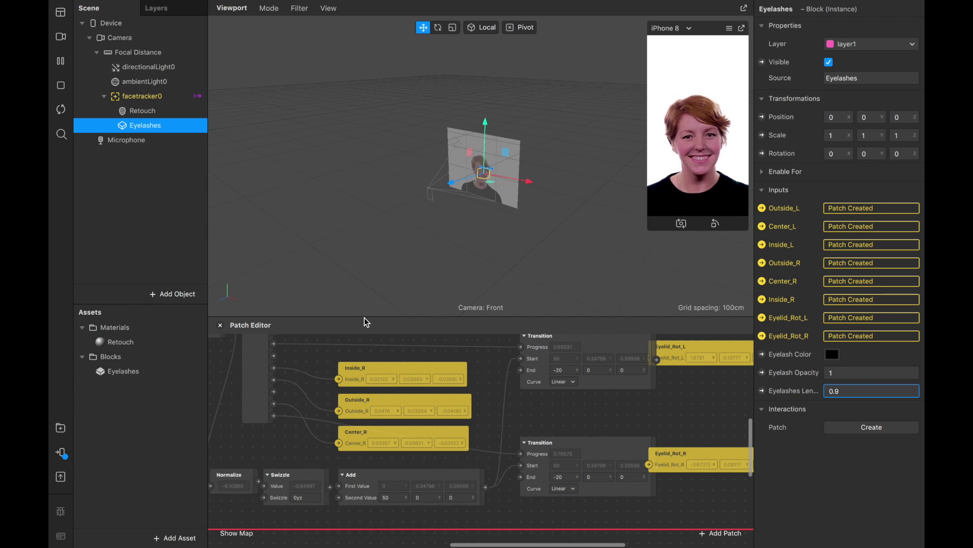
left_click_drag(365, 318, 377, 186)
scroll(454, 469, "up", 3)
scroll(453, 469, "right", 3)
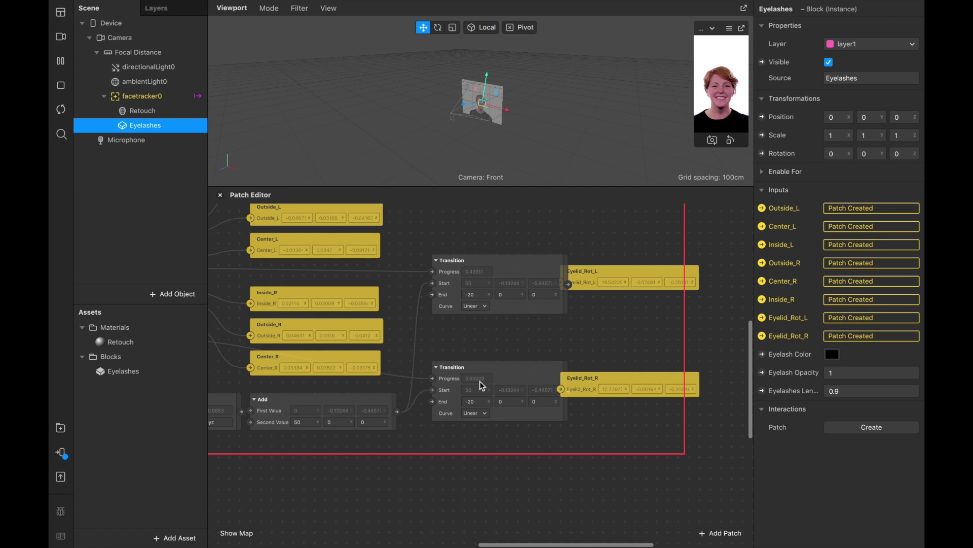
left_click(306, 422)
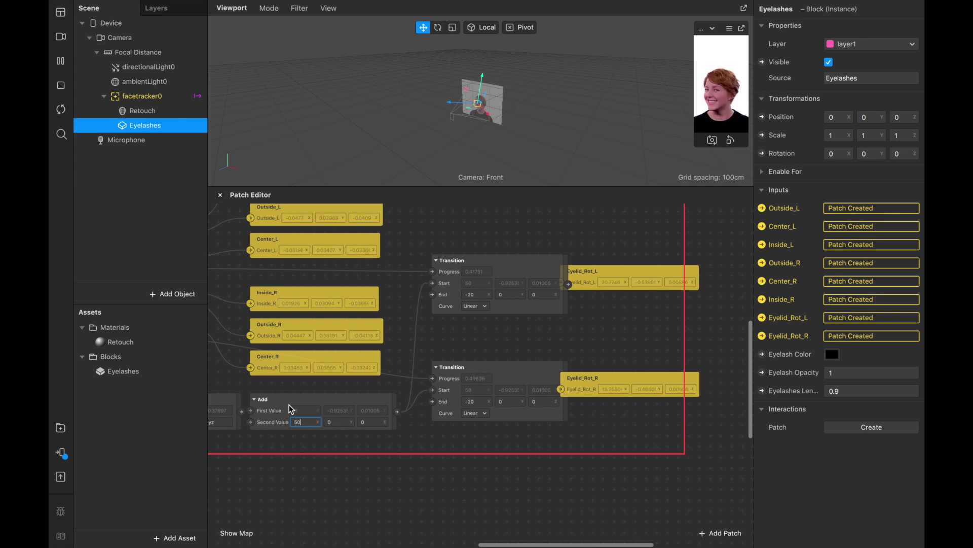
key("BackSpace")
key("BackSpace")
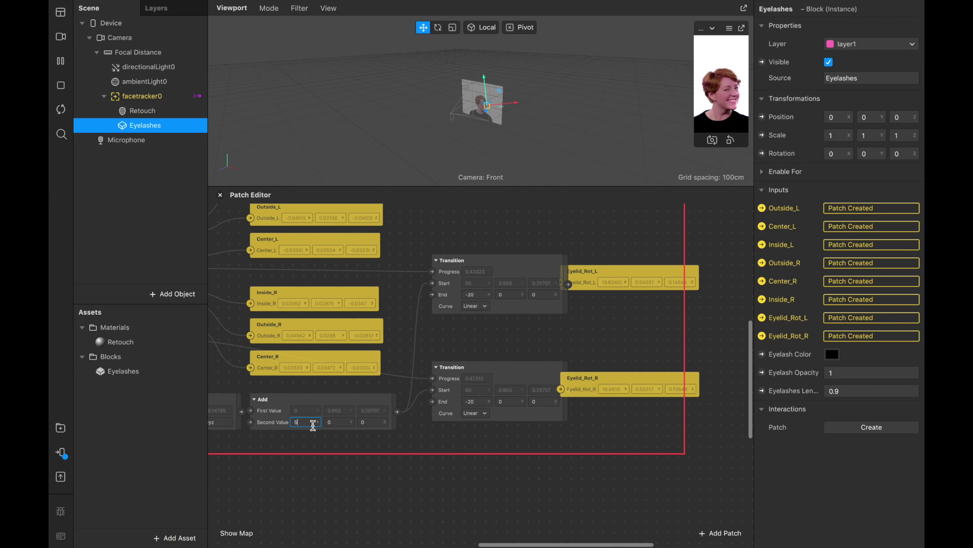
type("20")
key("Return")
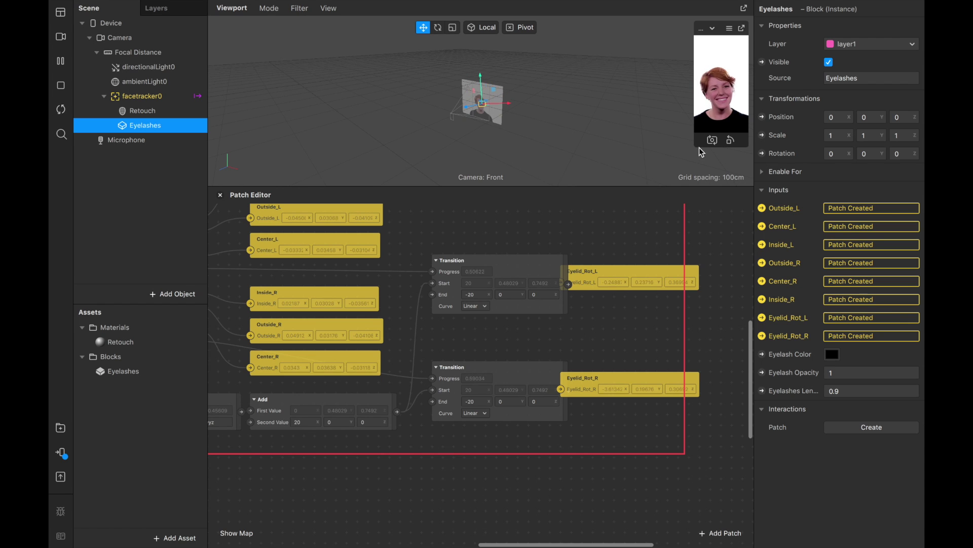
Enlarge the phone simulator preview and set the Eyelashes block's Y position to -0.001.
left_click_drag(698, 147, 625, 204)
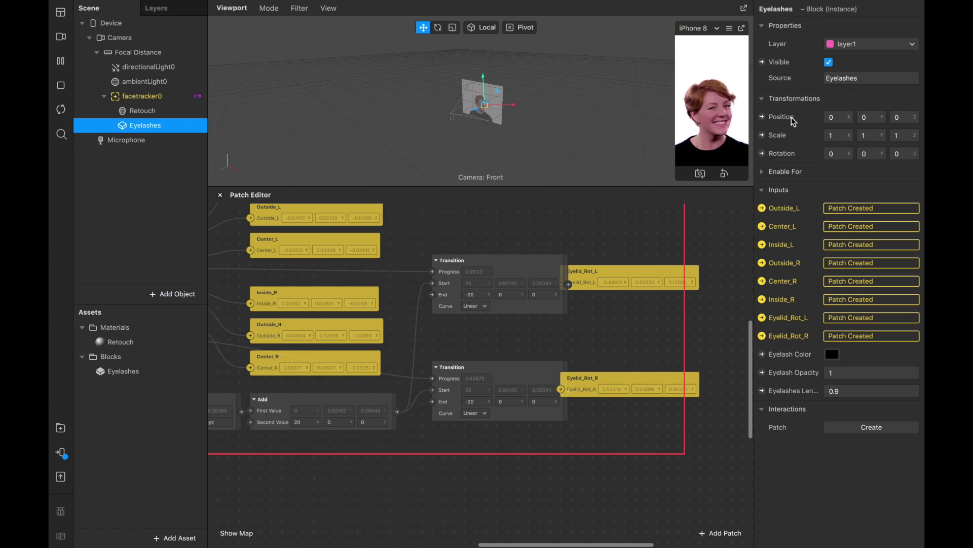
left_click(875, 117)
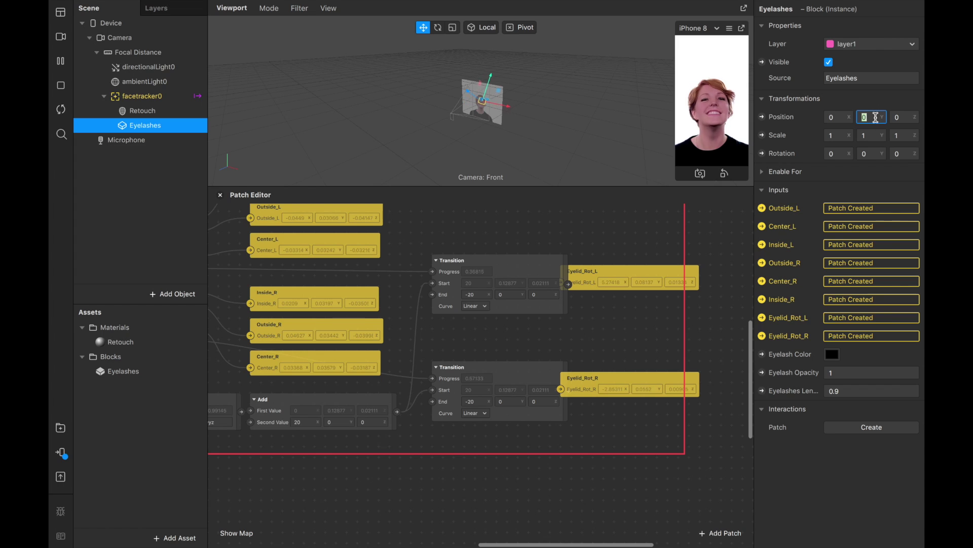
type("-")
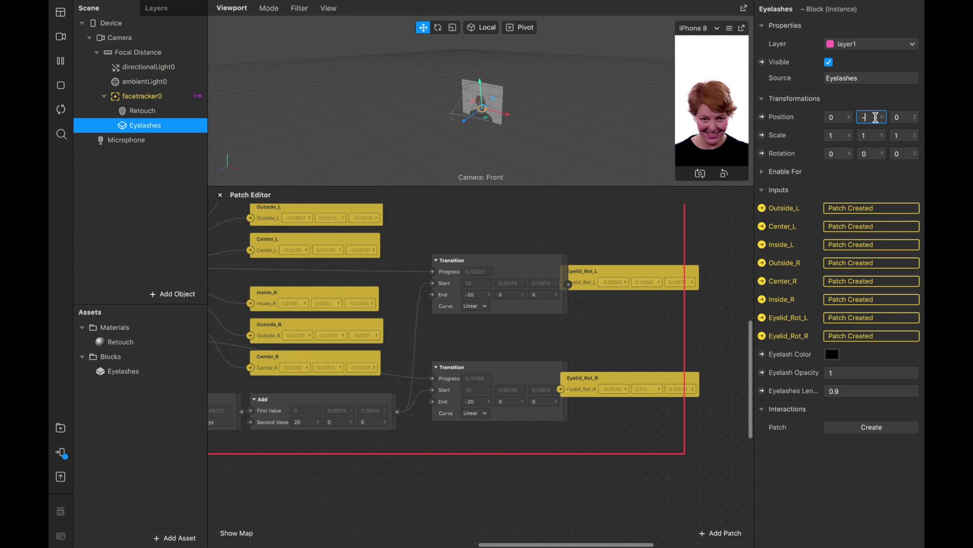
type("0.001")
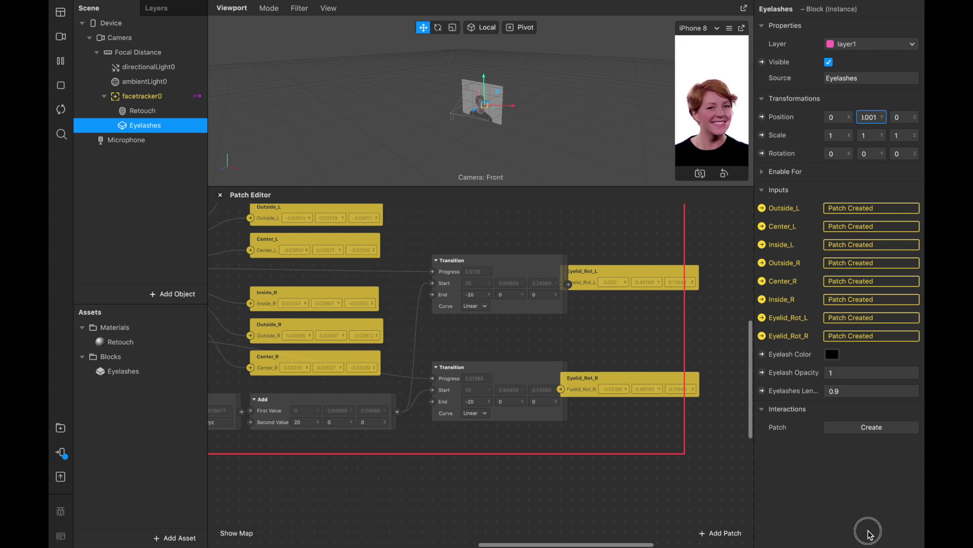
Check the device preview options and the Eyelash Color choices of the Eyelashes block without changing the color.
left_click(61, 452)
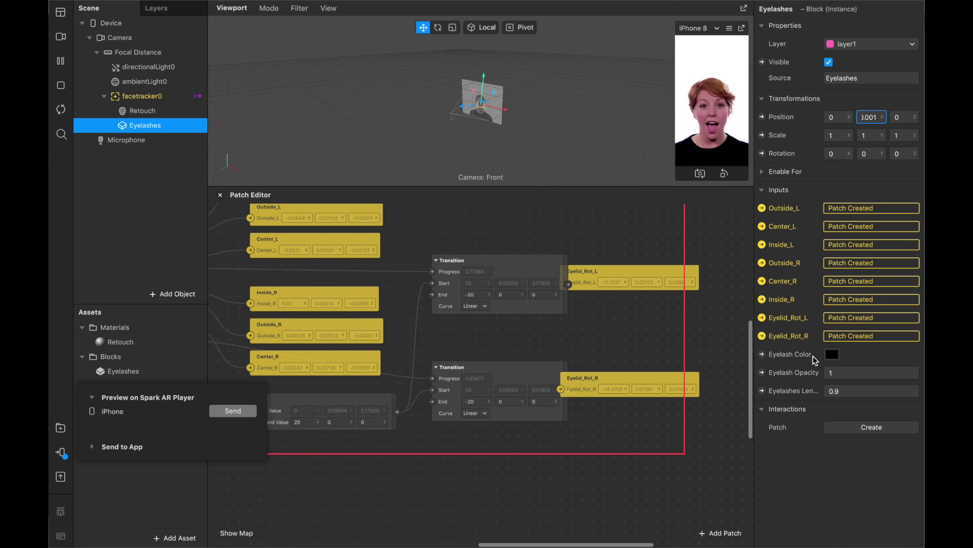
left_click(833, 355)
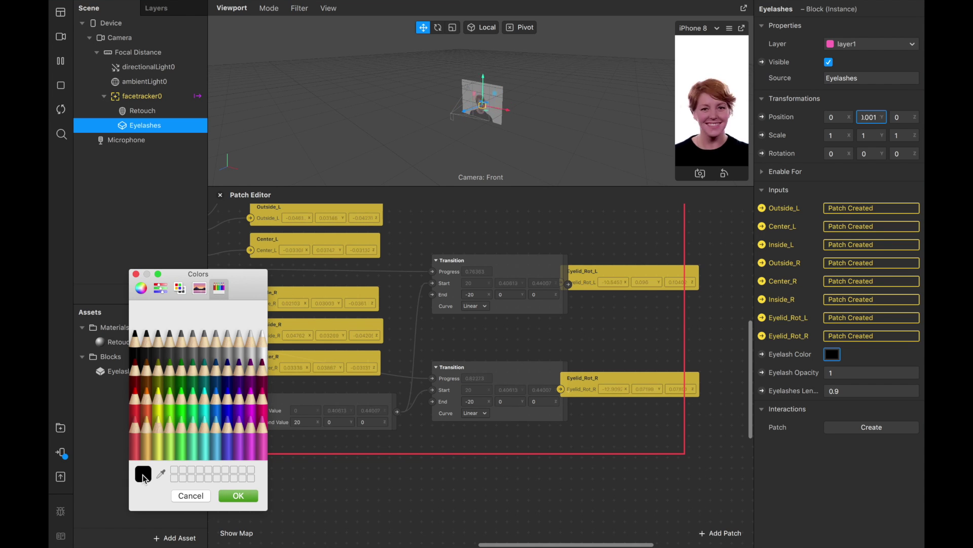
left_click(190, 495)
scroll(368, 398, "down", 2)
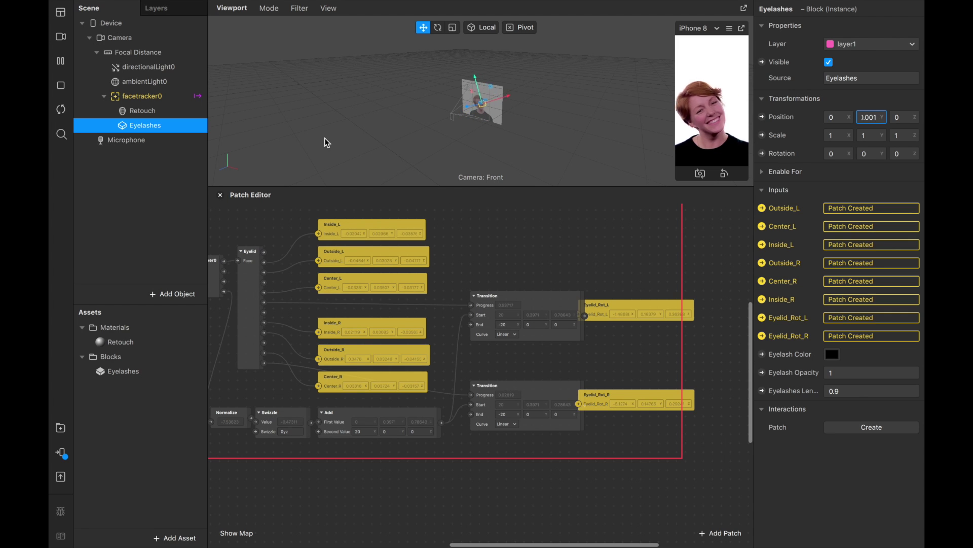
Add a face mesh named blush+freckles under facetracker0 and place it above the Eyelashes block.
right_click(154, 101)
mouse_move(190, 112)
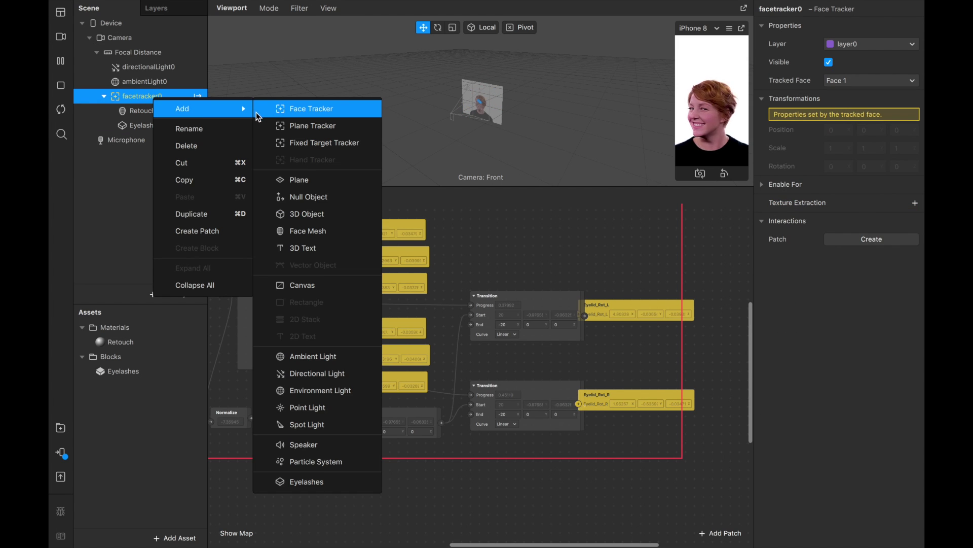
left_click(323, 229)
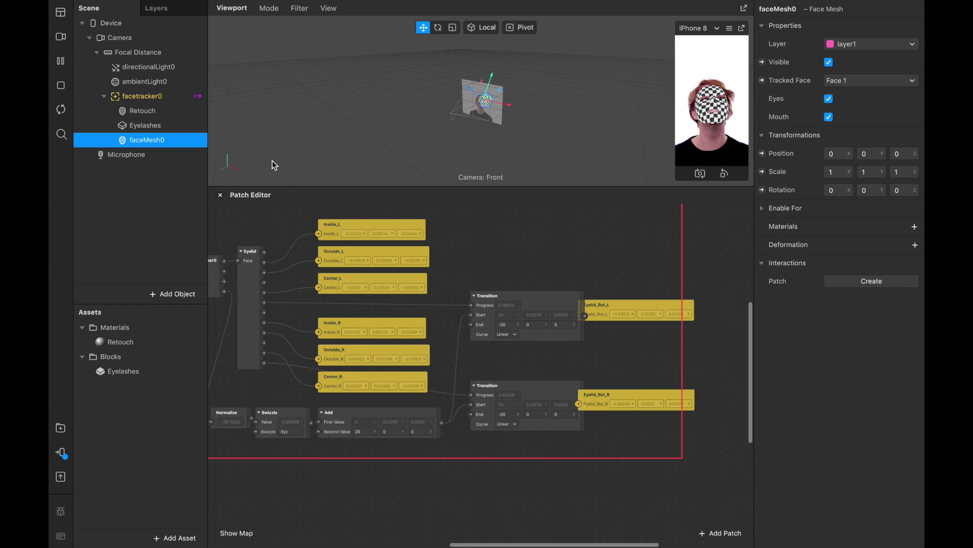
double_click(162, 142)
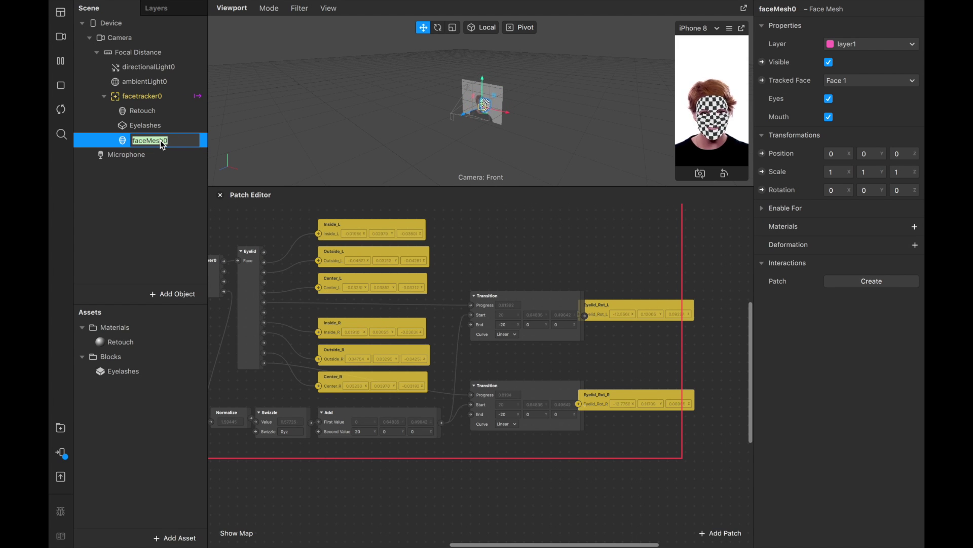
type("blush+freckles")
key("Return")
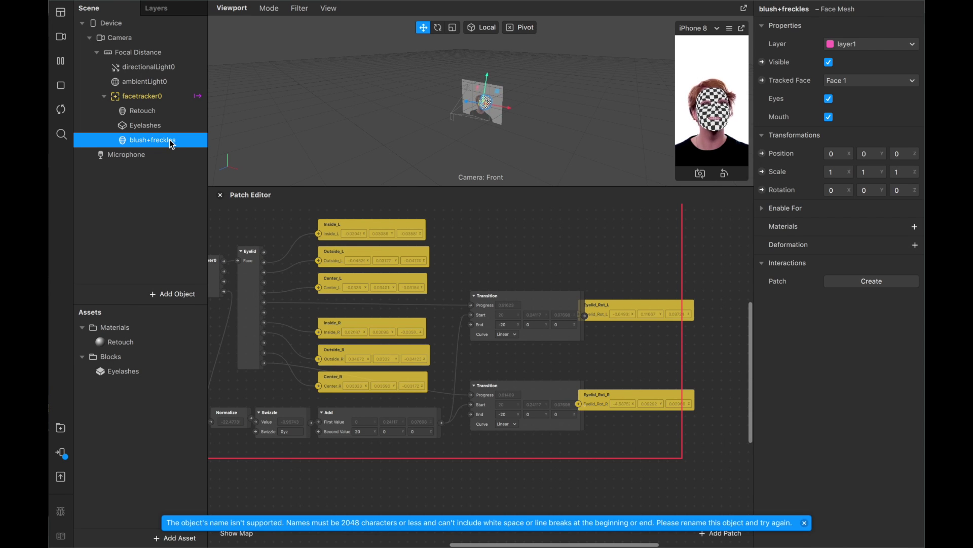
left_click_drag(177, 146, 172, 117)
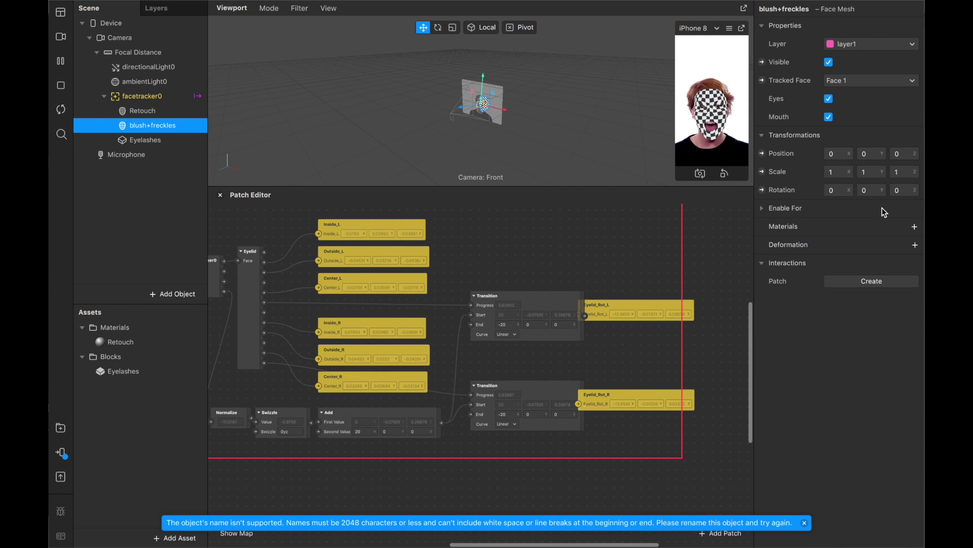
Create a new material for the blush+freckles face mesh and name it blush-freckles.
left_click(916, 228)
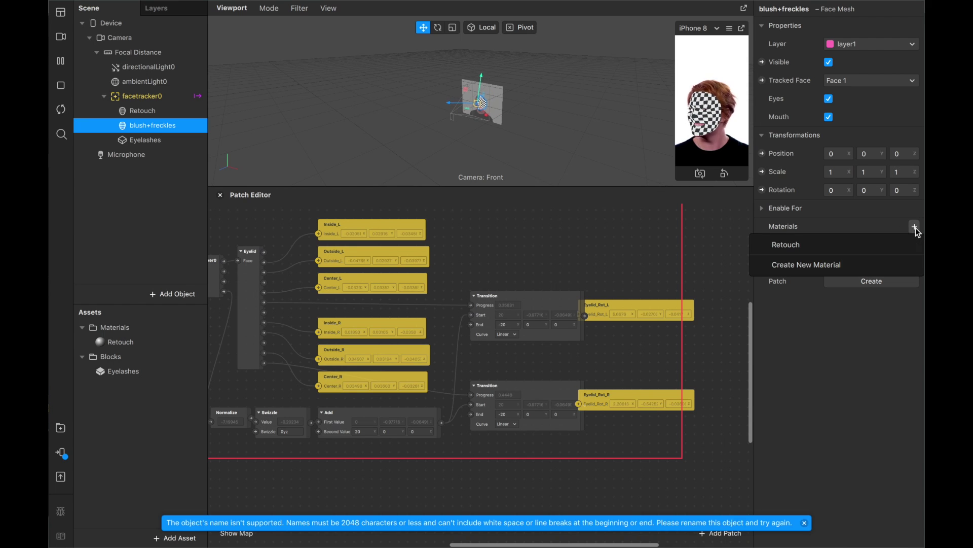
left_click(887, 264)
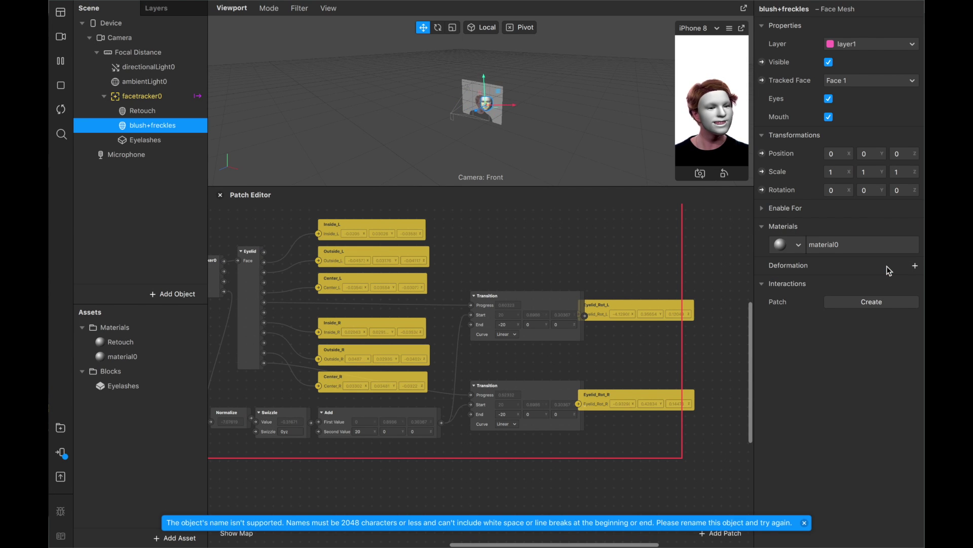
double_click(150, 358)
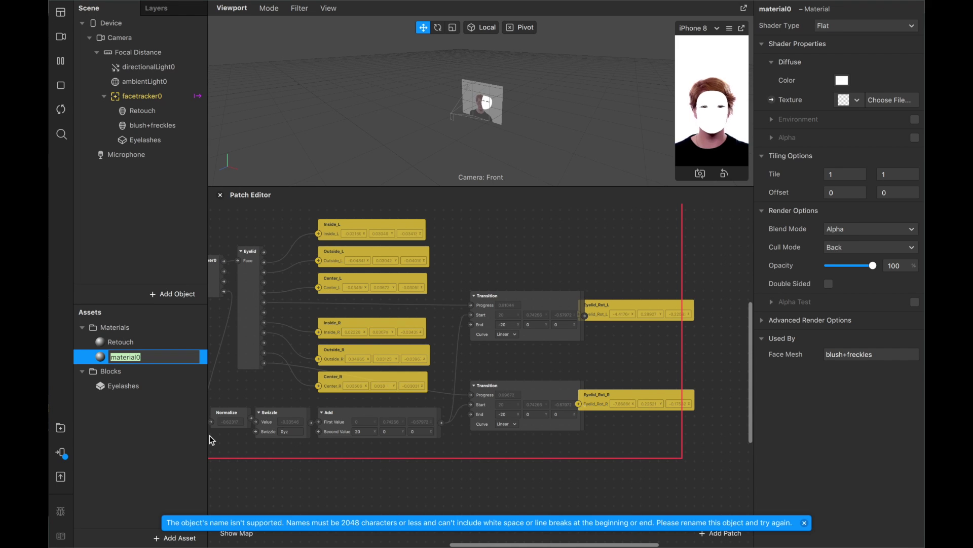
type("blush-freckles")
left_click(123, 386)
Set the blush-freckles material to Multiply blending at 50% opacity, with Use Depth Test and Write to Depth turned off.
left_click(129, 357)
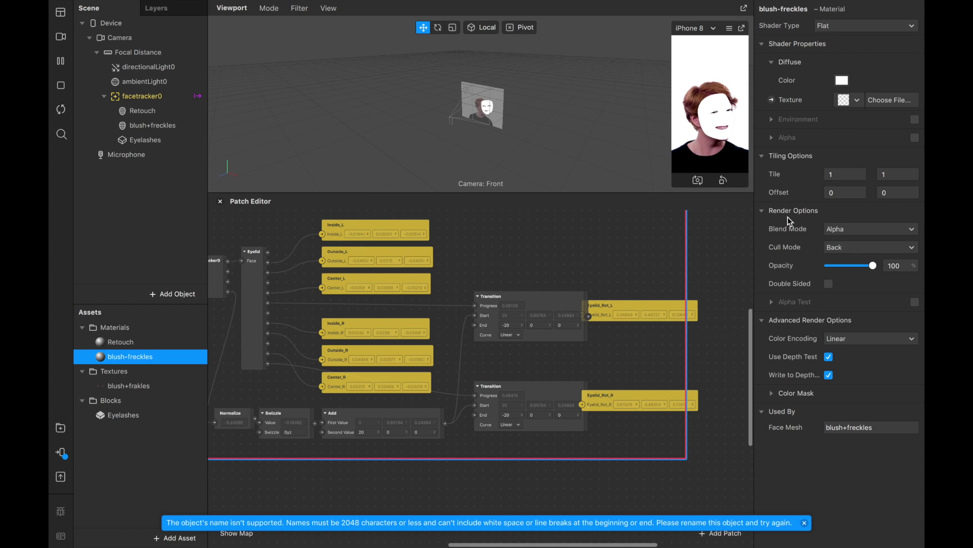
left_click(846, 230)
left_click(861, 283)
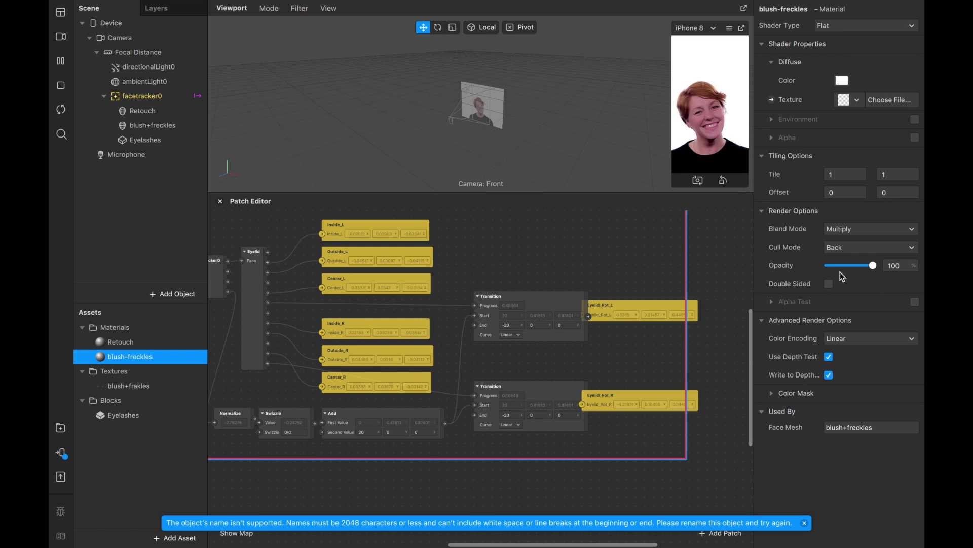
left_click_drag(871, 266, 853, 280)
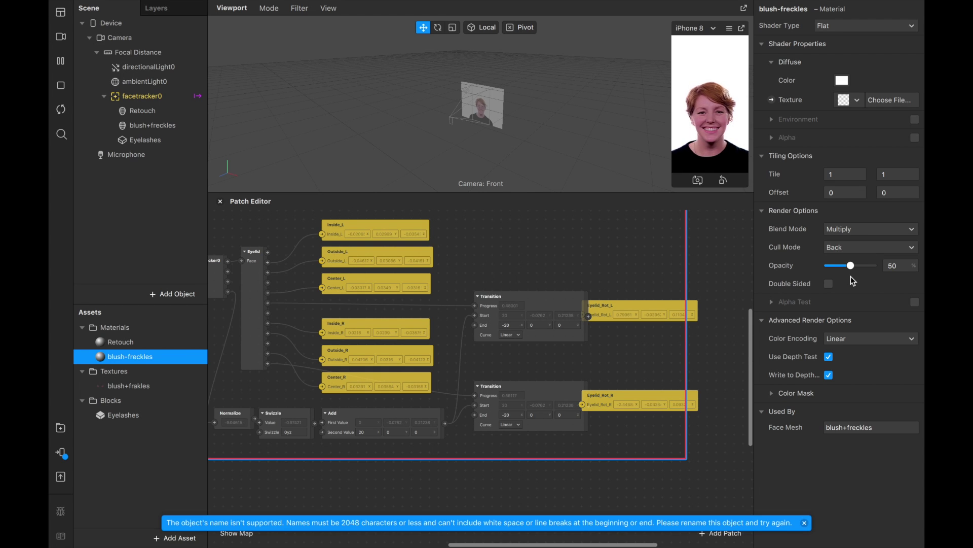
left_click(828, 358)
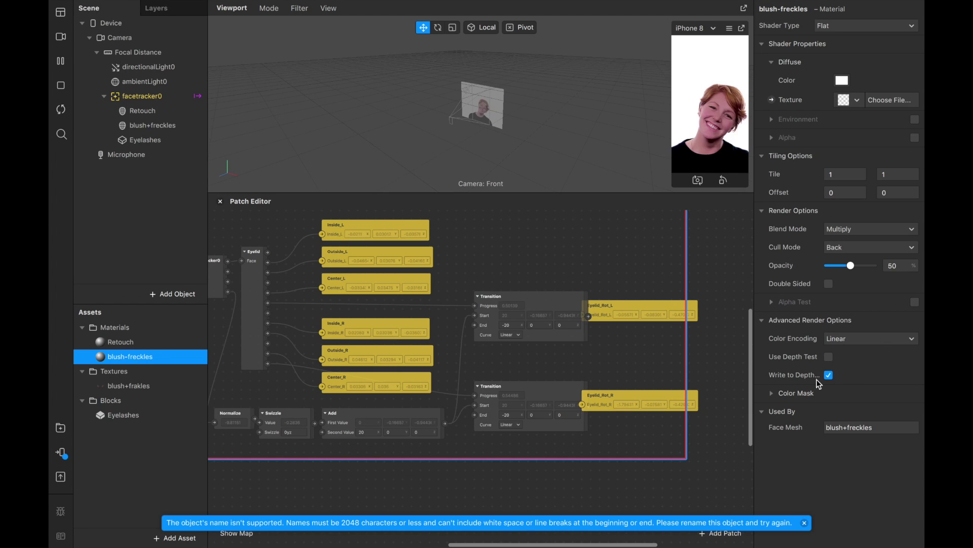
left_click(829, 376)
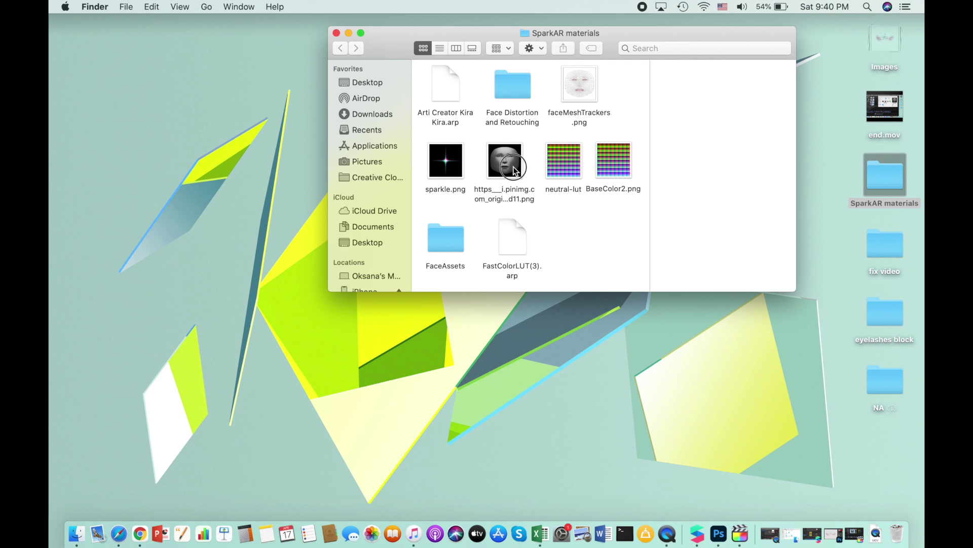
Preview the grayscale face PNG from the SparkAR materials folder in Finder and open it in Adobe Photoshop 2021.
double_click(510, 159)
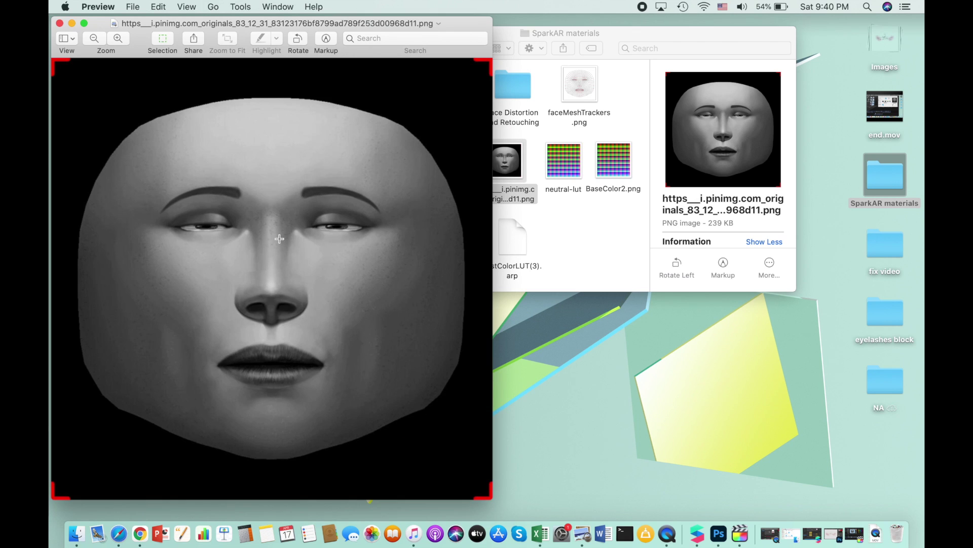
left_click(60, 24)
right_click(507, 161)
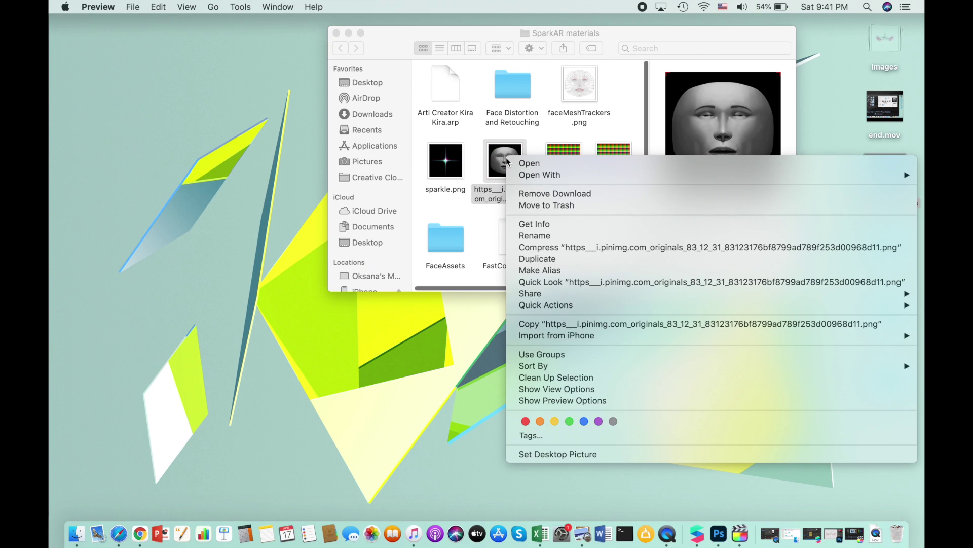
left_click(540, 173)
left_click(484, 196)
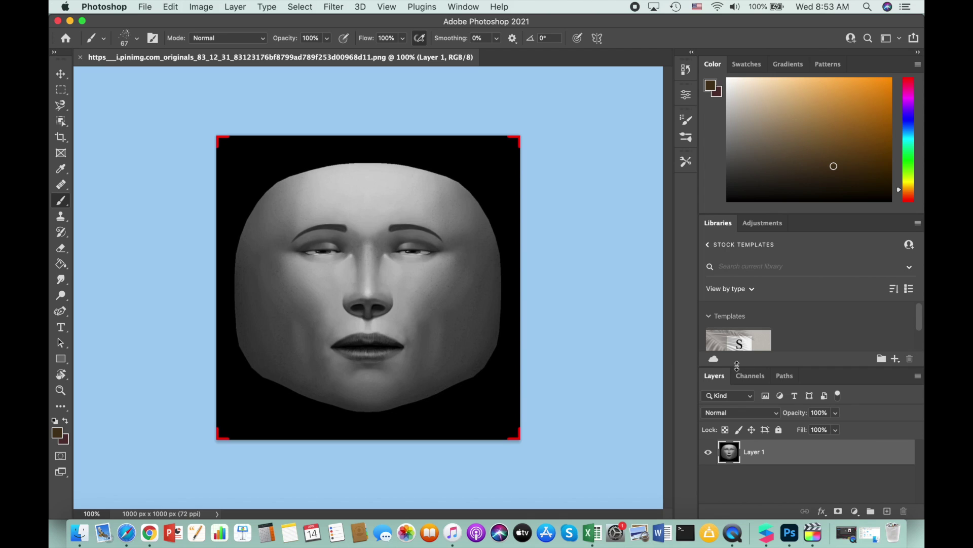
Add a new layer above the face image and name it frackles.
left_click(888, 511)
double_click(755, 452)
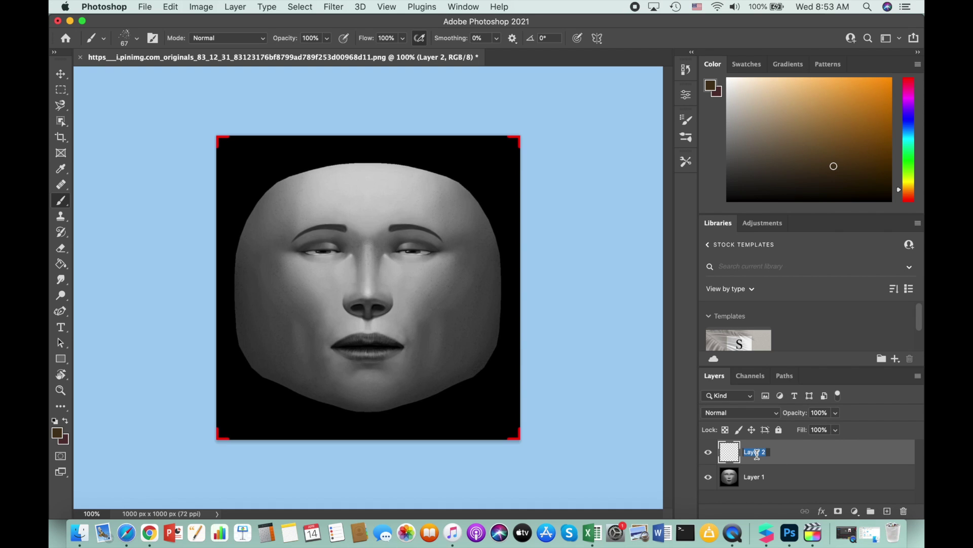
type("frackles")
key("Return")
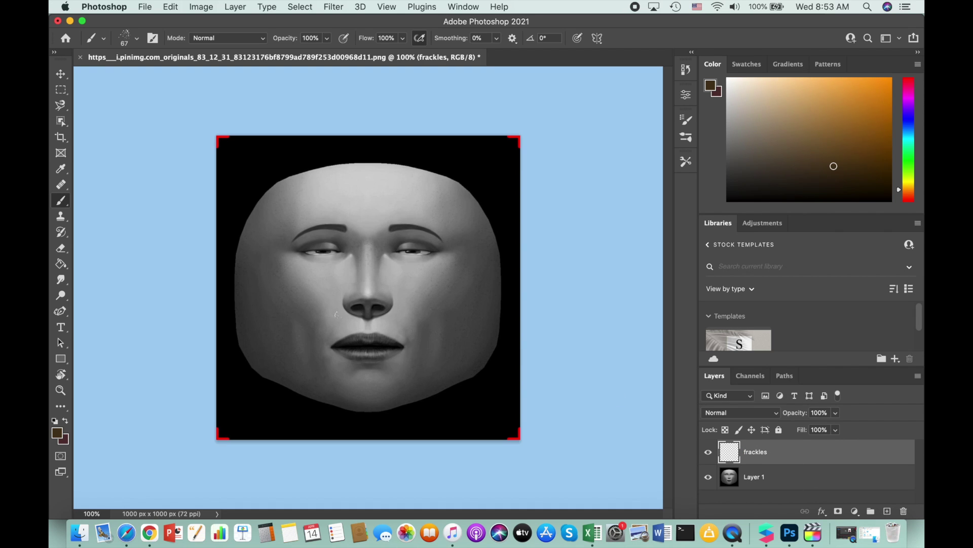
Dab small freckles over the nose and cheeks with the Soft Round Pressure Opacity brush at 2 px.
scroll(314, 296, "up", 6, "alt")
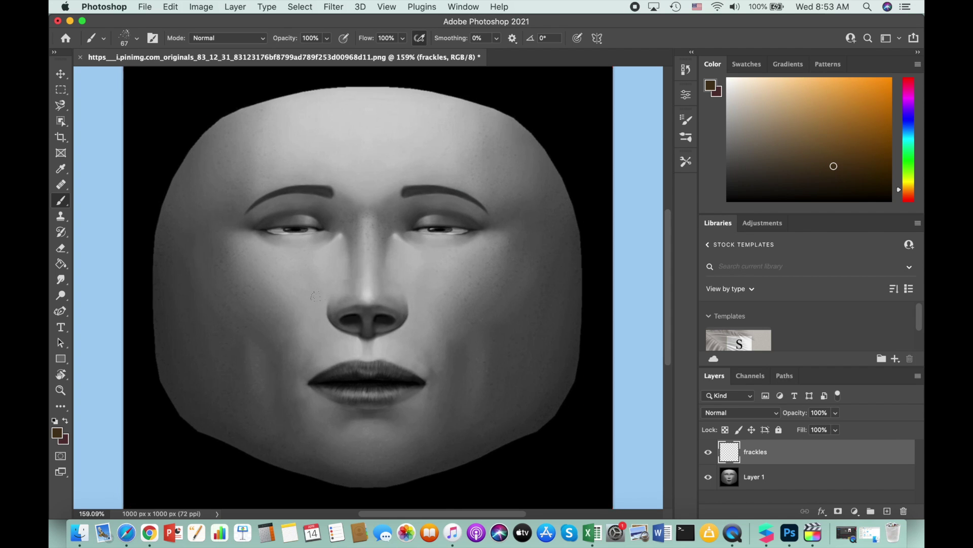
scroll(315, 296, "up", 1, "alt")
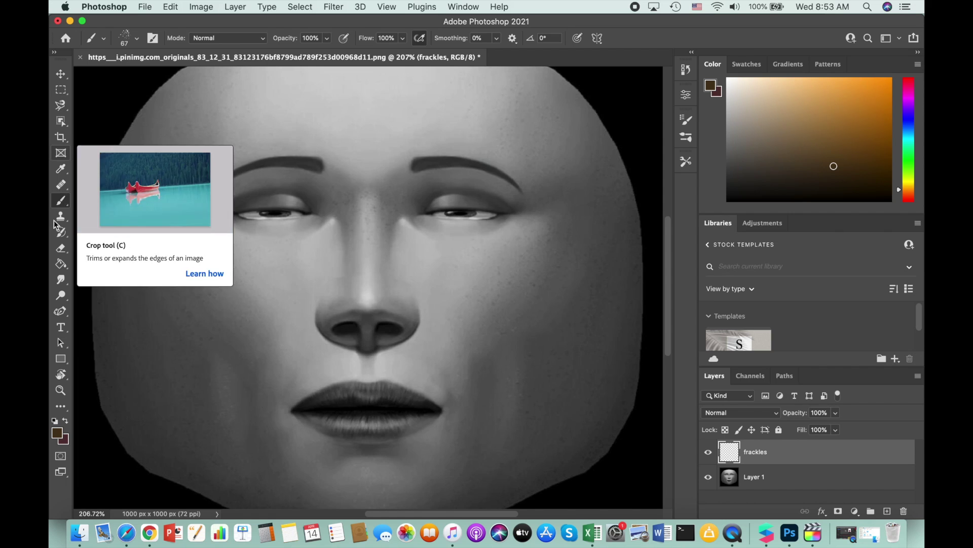
left_click(61, 203)
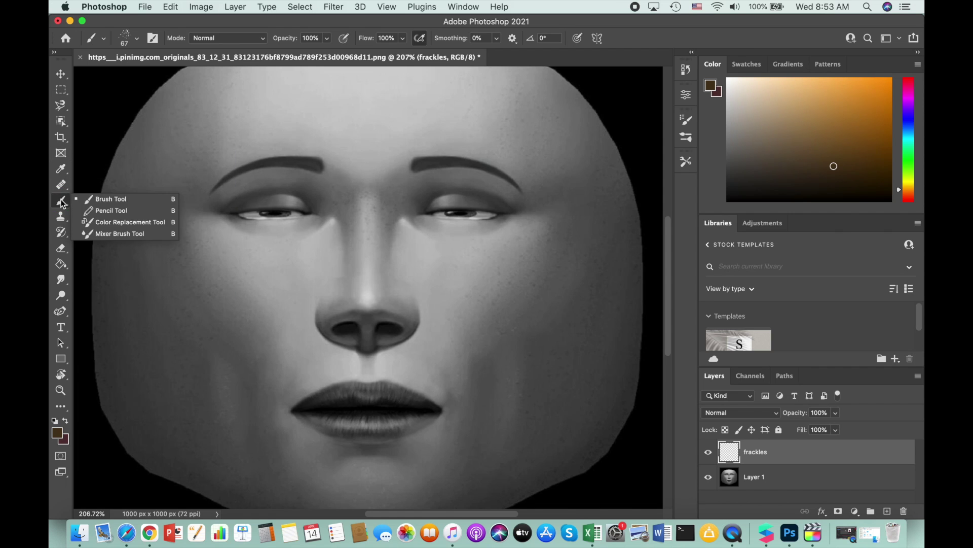
left_click(109, 193)
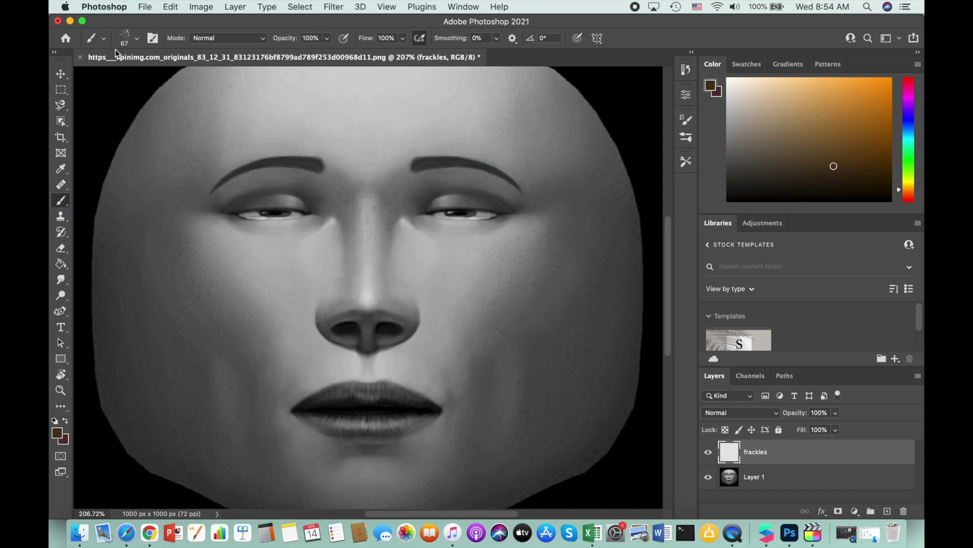
left_click(137, 38)
left_click(124, 76)
left_click_drag(125, 76, 118, 76)
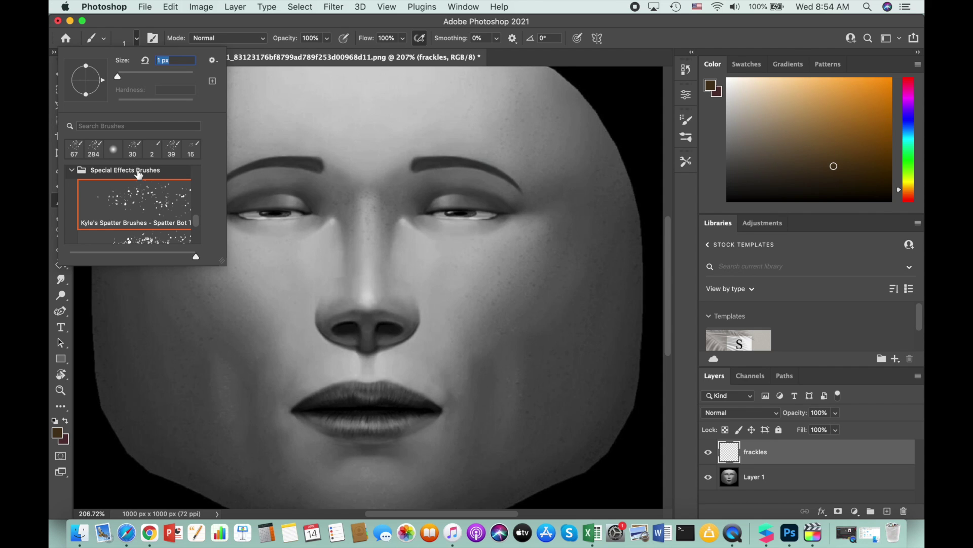
mouse_move(197, 218)
left_mouse_down()
mouse_move(196, 165)
mouse_move(197, 180)
left_mouse_up()
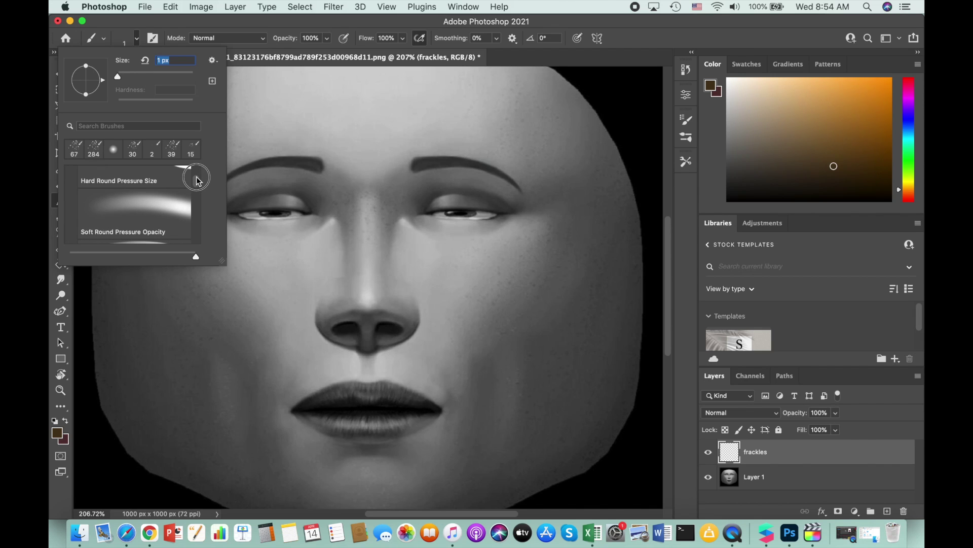
left_click(136, 212)
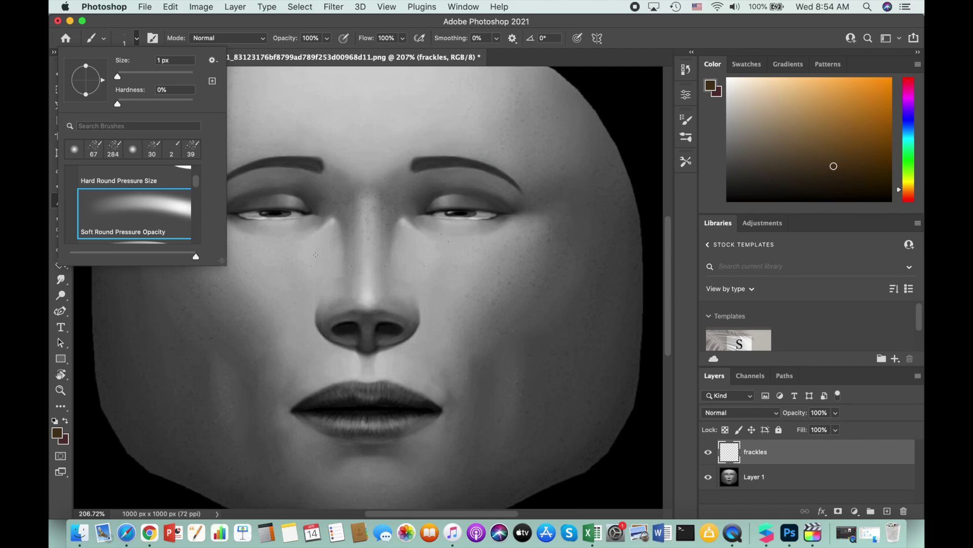
type("2")
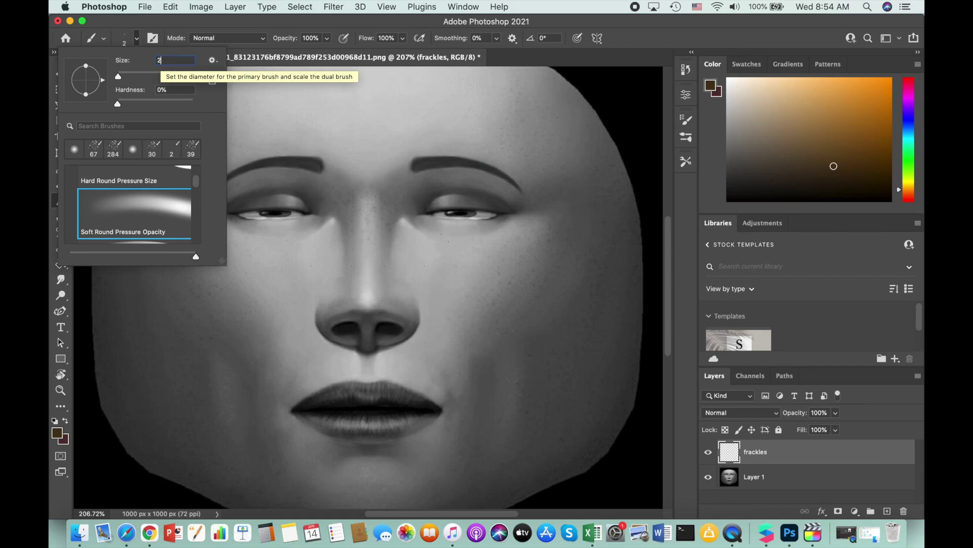
key("Return")
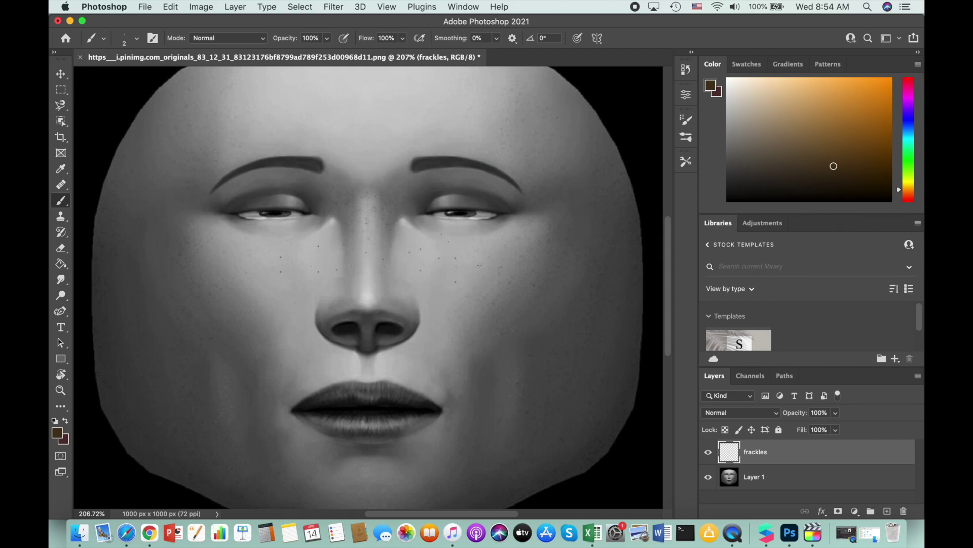
Paint spattered freckles across the cheeks and nose with the Kyle's Spatter Brushes Supreme Spatter brush at 284 px.
left_click(137, 39)
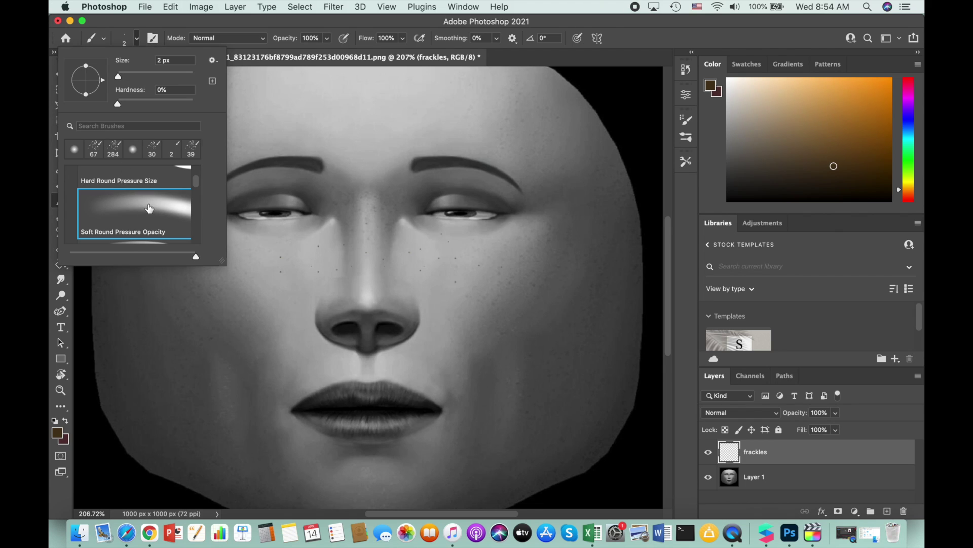
scroll(149, 207, "down", 5)
scroll(149, 208, "down", 6)
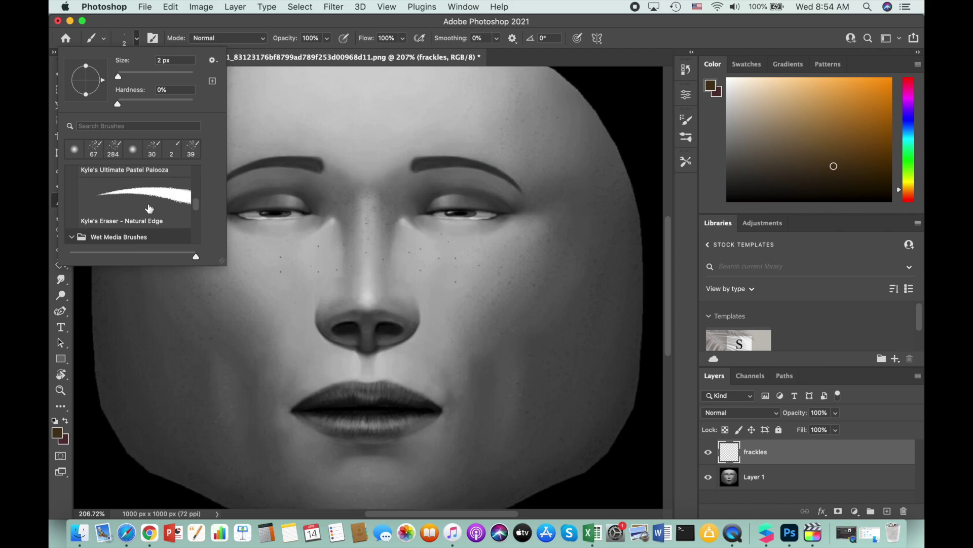
scroll(148, 208, "down", 5)
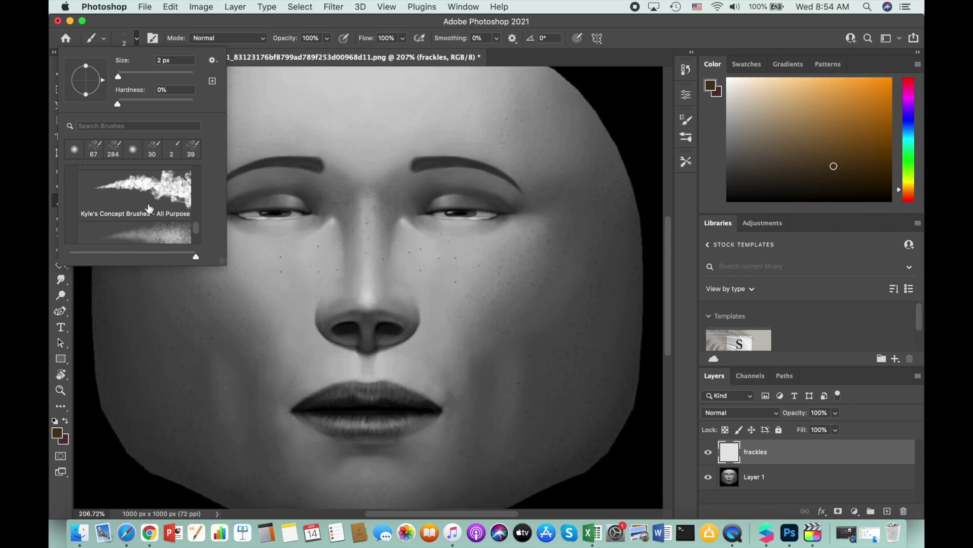
left_click(152, 179)
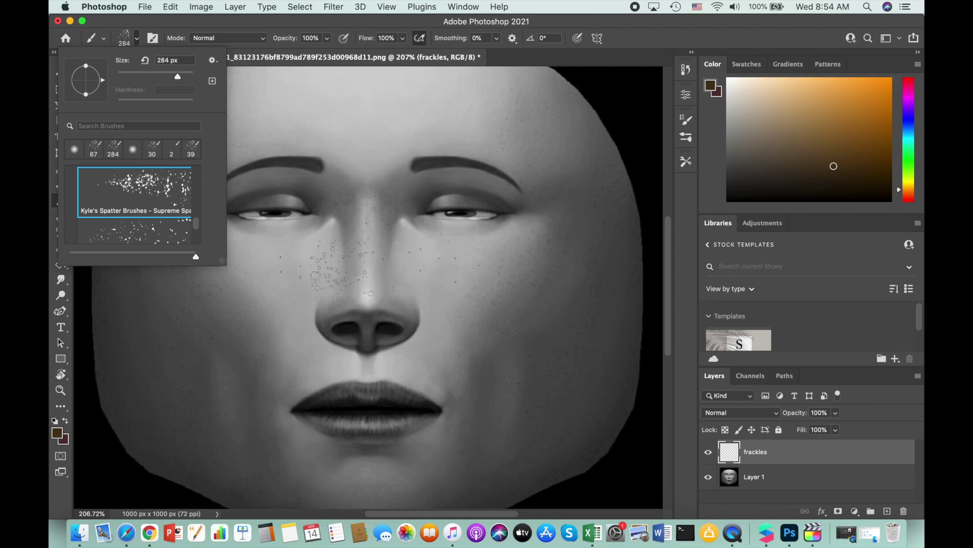
left_click(337, 304)
mouse_move(304, 284)
left_mouse_down()
mouse_move(345, 270)
mouse_move(436, 297)
left_mouse_up()
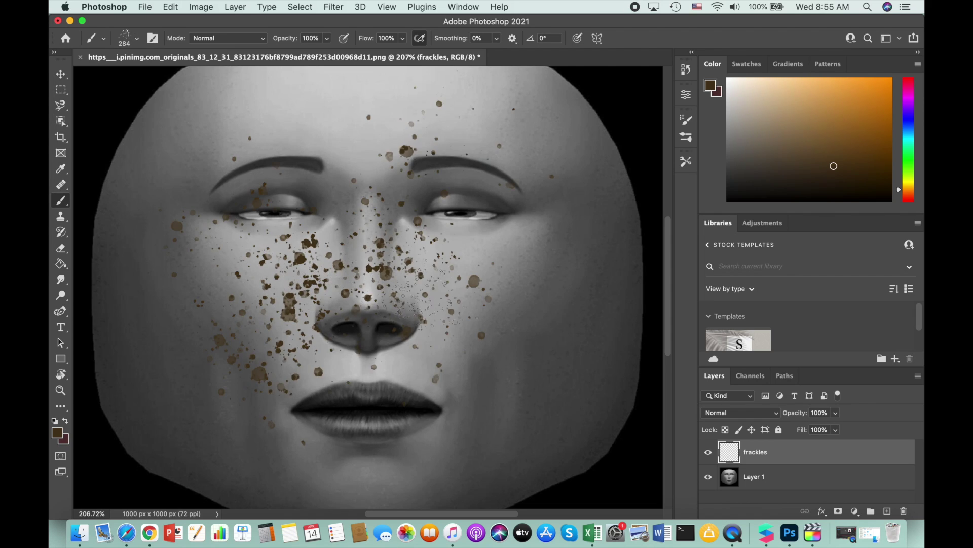
Undo the oversized spatter and repaint the freckles across both cheeks and the nose with the Supreme Spatter brush at 62 px.
left_click(176, 7)
left_click(182, 23)
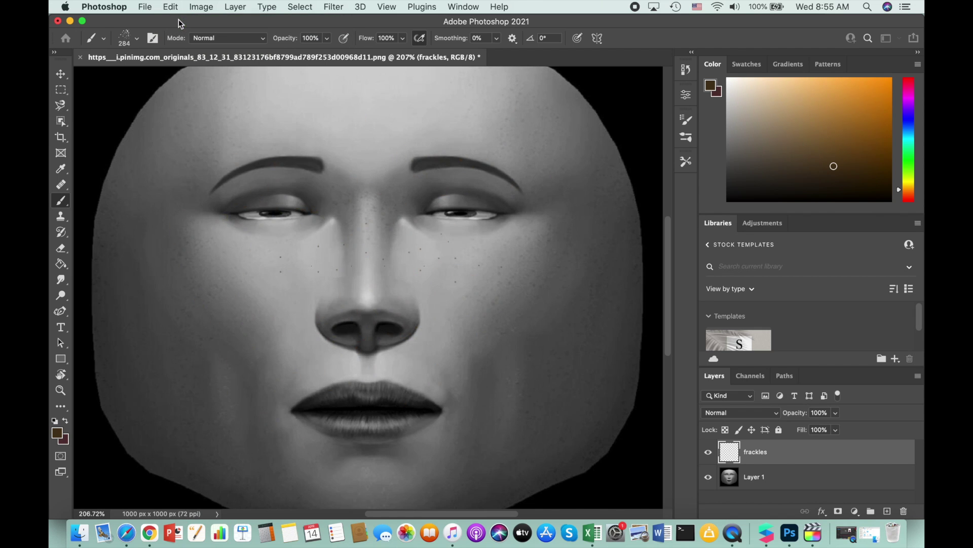
left_click(137, 38)
left_click_drag(144, 74, 142, 76)
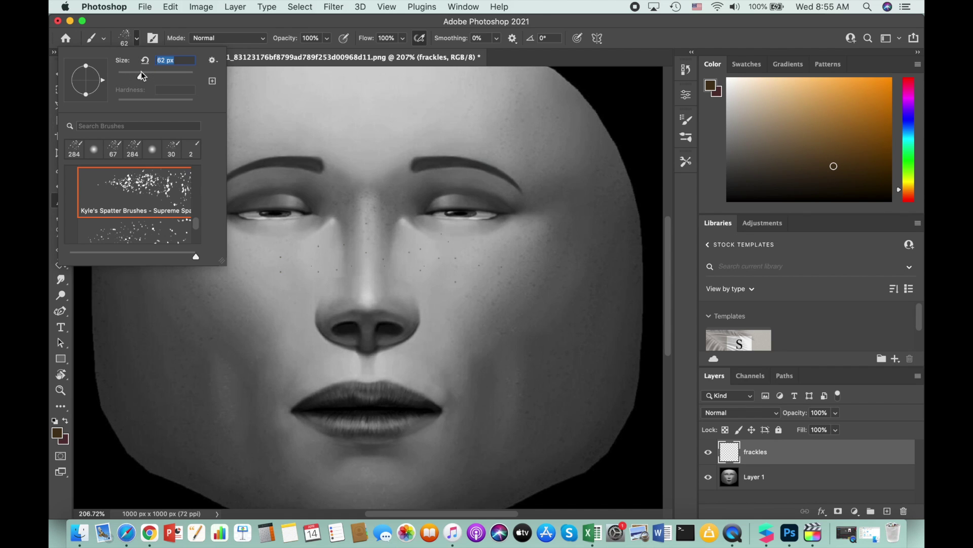
left_click(292, 278)
mouse_move(262, 272)
left_mouse_down()
mouse_move(306, 277)
mouse_move(359, 254)
mouse_move(455, 291)
mouse_move(509, 285)
left_mouse_up()
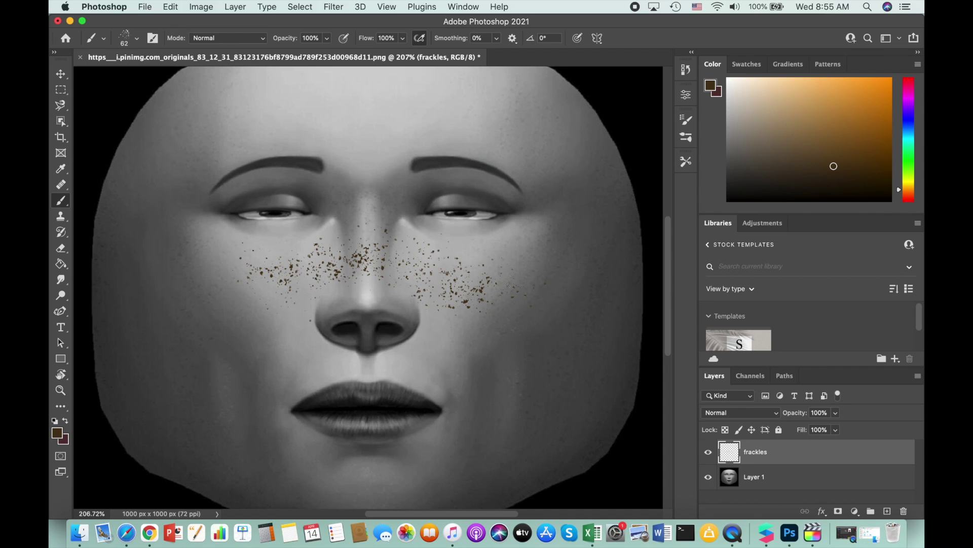
mouse_move(219, 286)
left_mouse_down()
mouse_move(223, 274)
mouse_move(263, 301)
left_mouse_up()
left_click_drag(545, 284, 530, 274)
mouse_move(278, 311)
left_mouse_down()
mouse_move(413, 293)
mouse_move(198, 281)
mouse_move(380, 191)
mouse_move(365, 226)
left_mouse_up()
Hide the face image on Layer 1 and quick-export the freckles as a PNG named frackles to the Desktop.
left_click(709, 479)
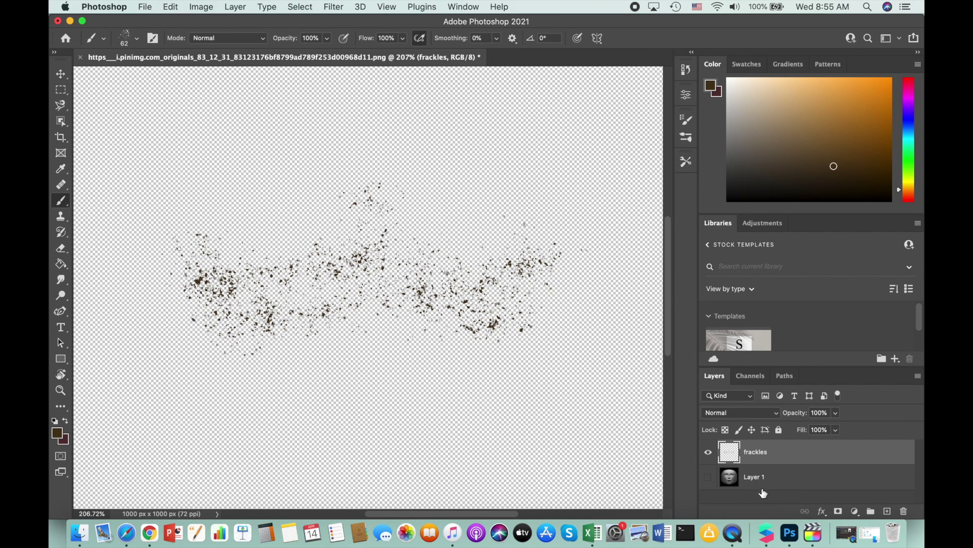
left_click(145, 7)
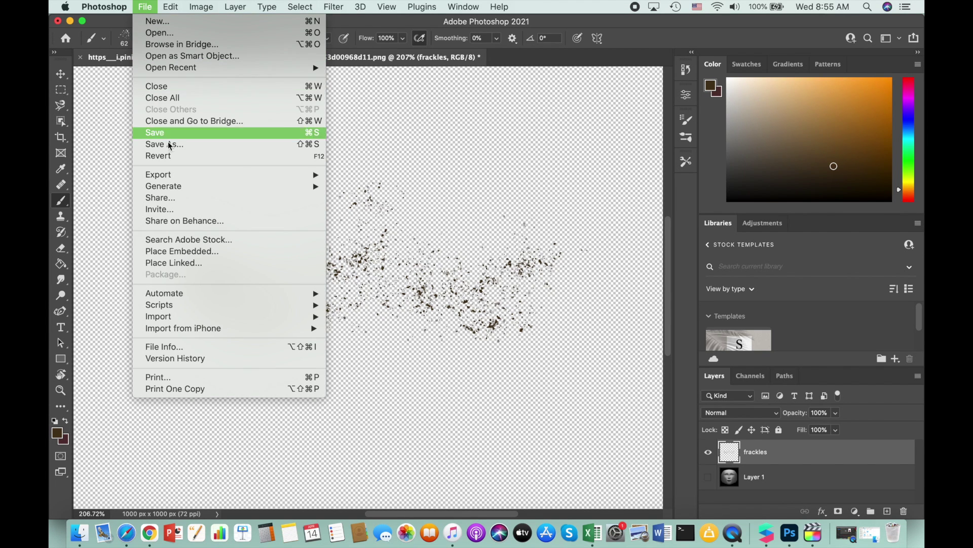
mouse_move(175, 174)
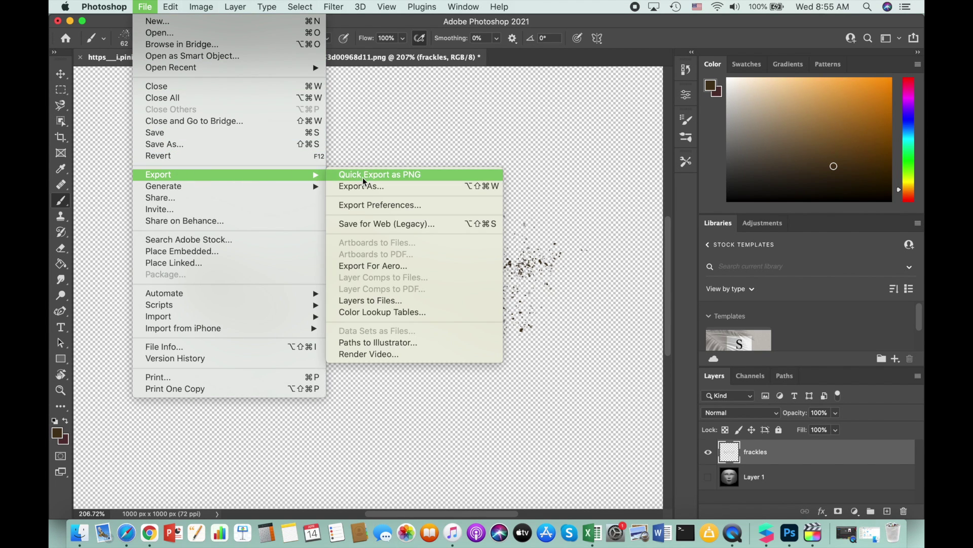
left_click(395, 175)
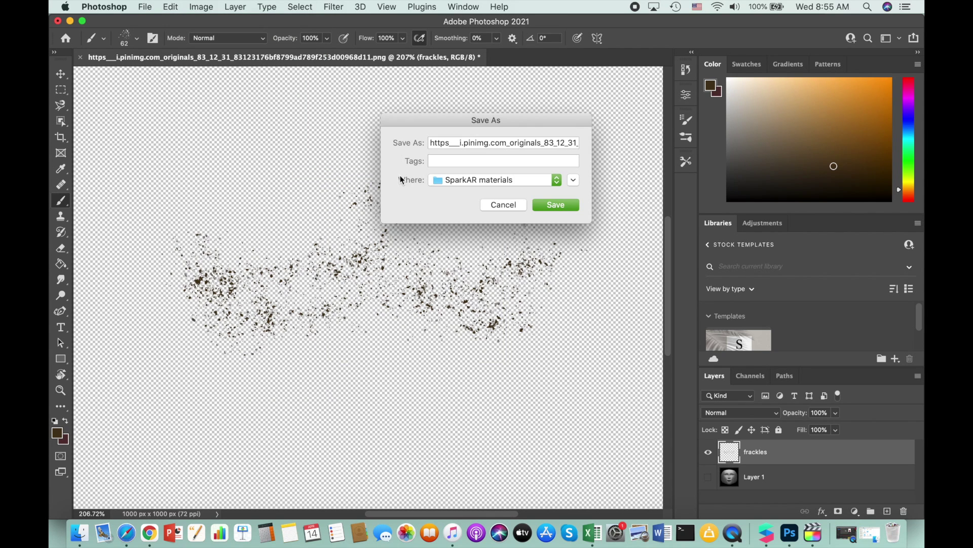
left_click(613, 153)
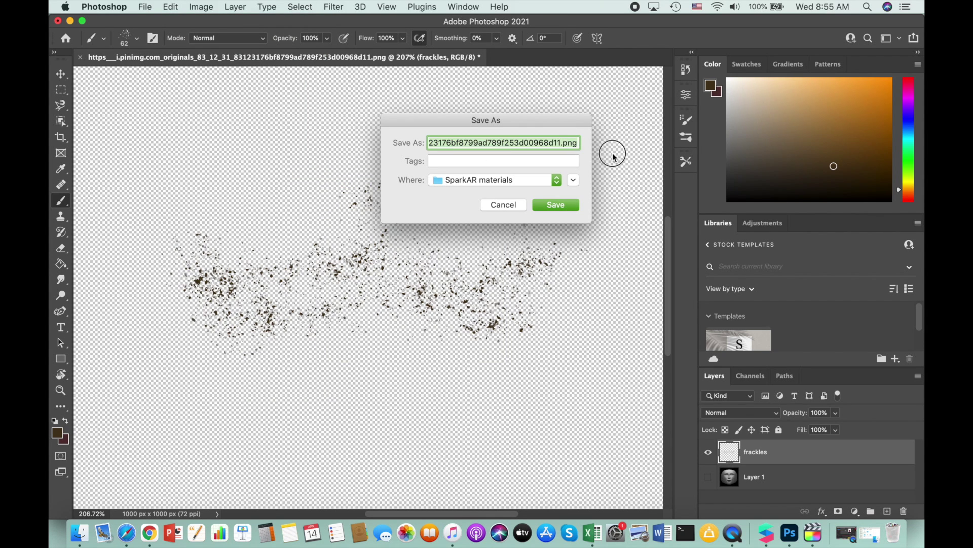
type("frackles")
left_click(556, 180)
left_click(515, 197)
left_click(563, 205)
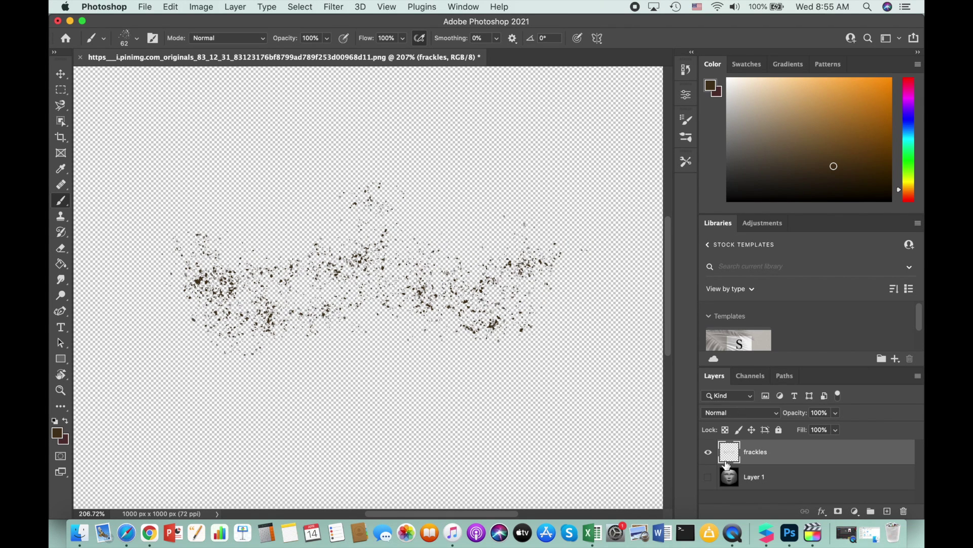
Show the face image on Layer 1 again and add a new layer named blush above frackles.
left_click(708, 477)
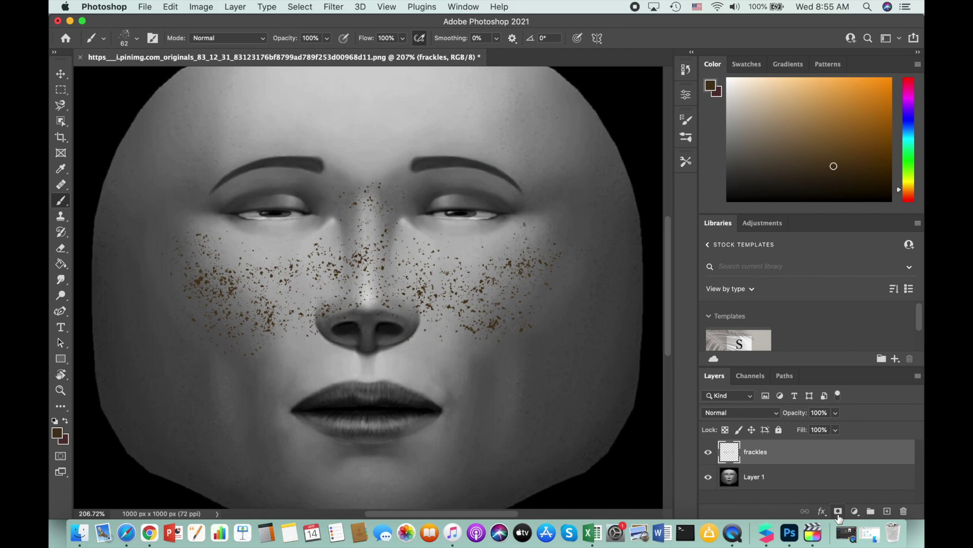
left_click(887, 512)
double_click(759, 451)
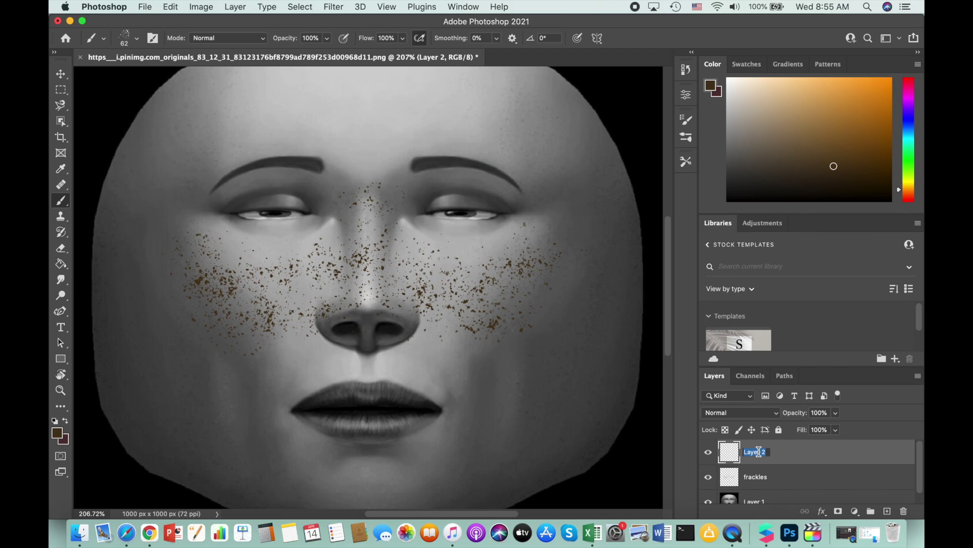
type("blush")
key("Return")
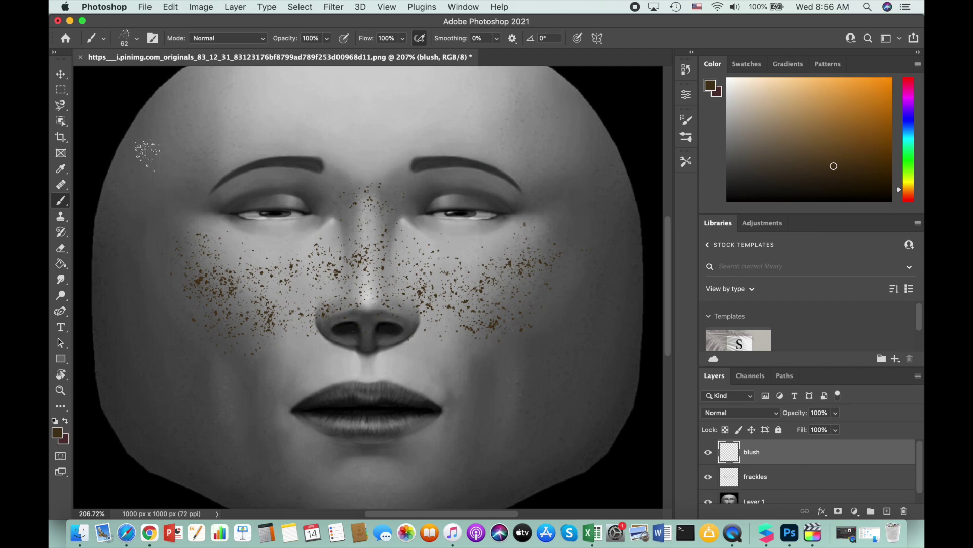
Switch the Brush tool to the Soft Round Pressure Opacity brush at 62 px with 0% hardness.
right_click(66, 203)
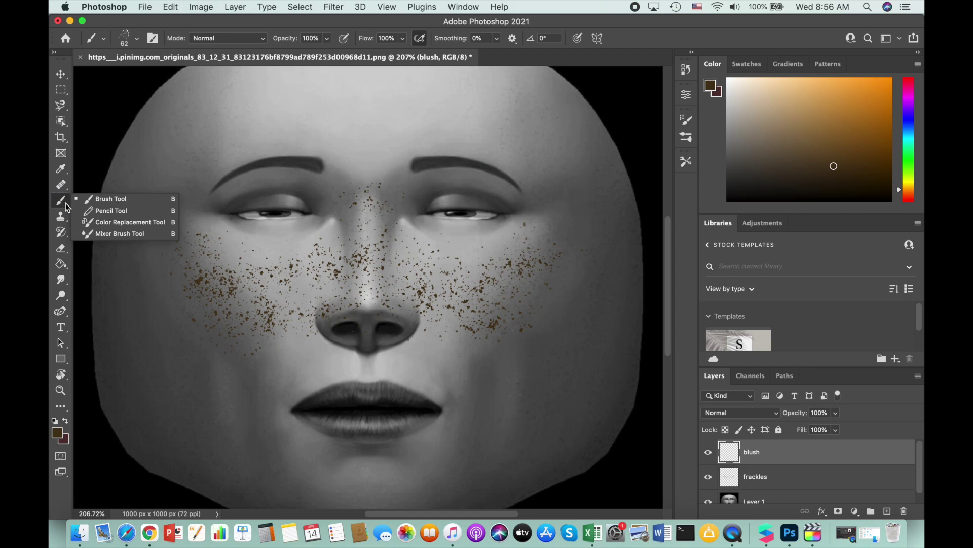
left_click(109, 199)
left_click(136, 38)
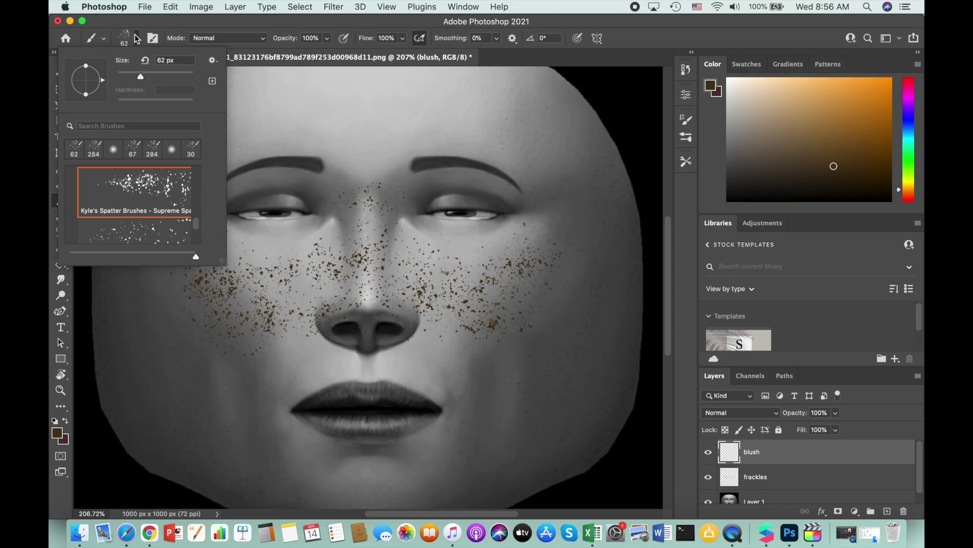
left_click(113, 149)
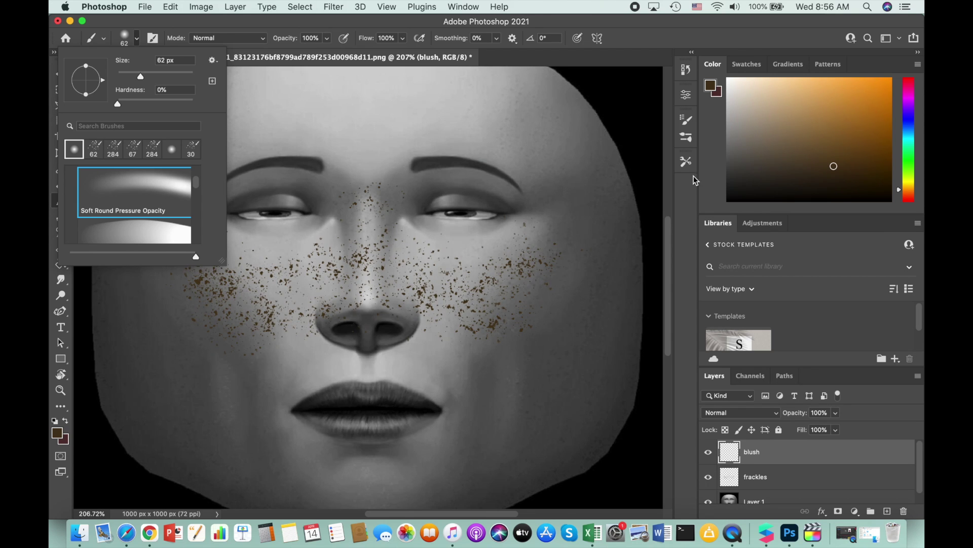
Set the foreground color to a light pink with a hue of 330° and return to the Brush tool.
left_click(710, 85)
left_click(498, 193)
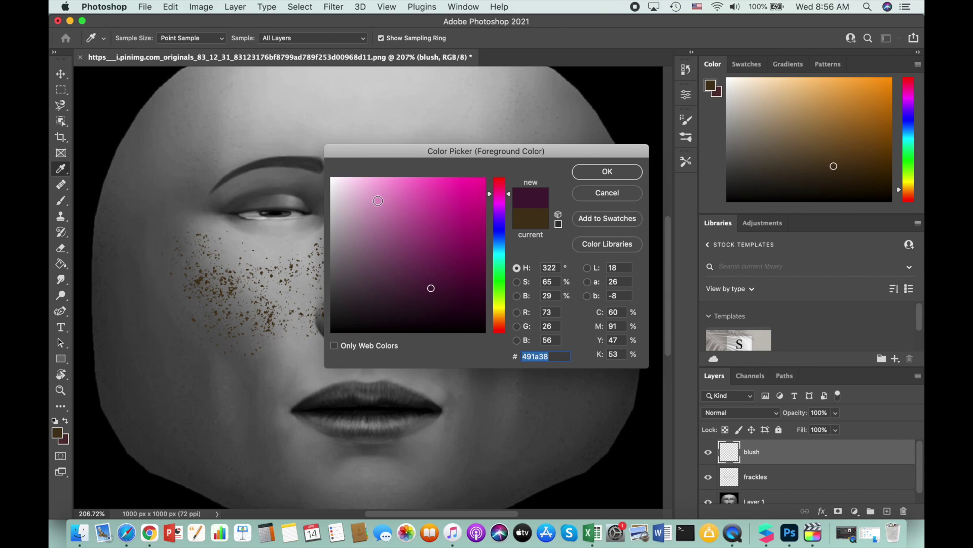
mouse_move(508, 198)
left_mouse_down()
mouse_move(504, 183)
mouse_move(507, 207)
mouse_move(509, 191)
left_mouse_up()
left_click(393, 178)
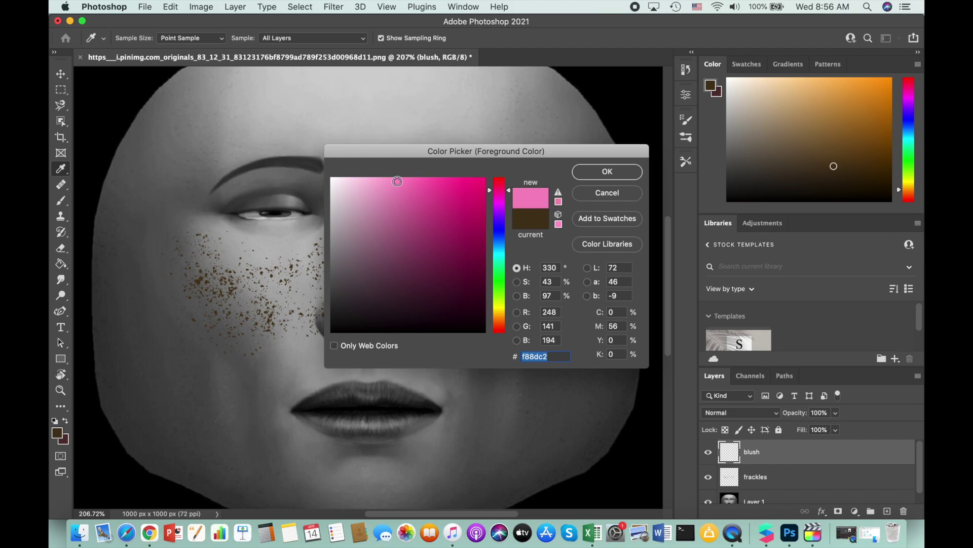
left_click(607, 171)
key("b")
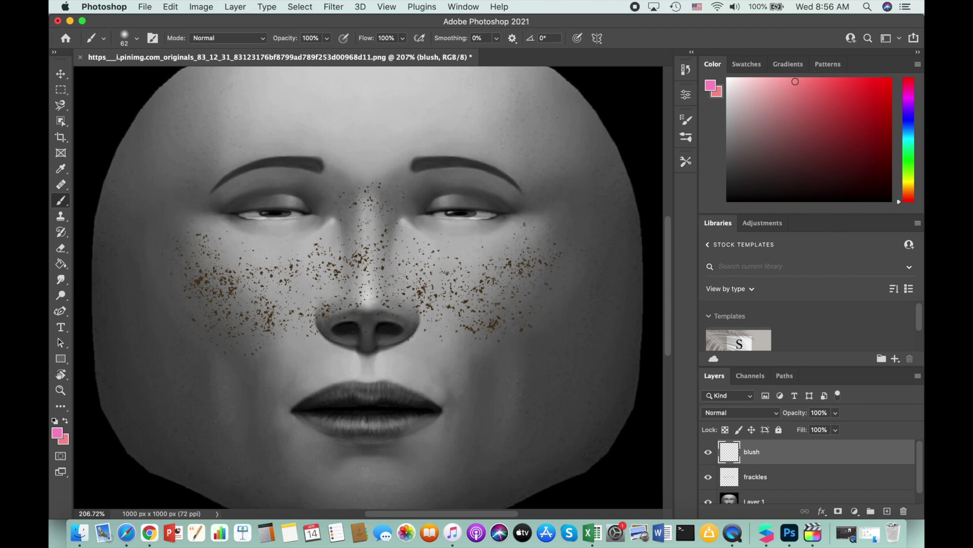
Lower the blush layer's opacity to 25% and paint a slanted pink blush patch over each cheek.
left_click(837, 413)
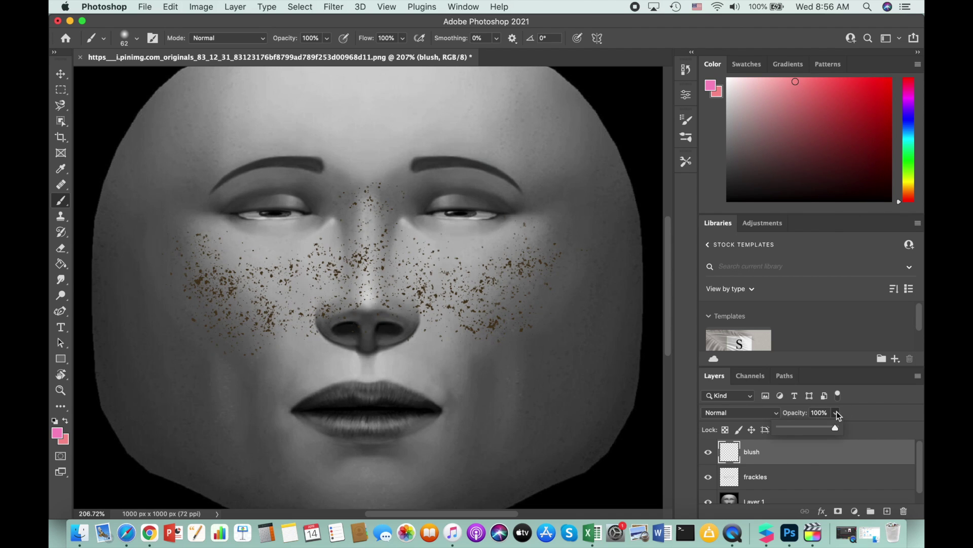
left_click_drag(839, 427, 793, 429)
scroll(212, 256, "up", 2, "alt")
mouse_move(147, 235)
left_mouse_down()
mouse_move(184, 284)
mouse_move(216, 307)
mouse_move(241, 307)
mouse_move(221, 277)
mouse_move(147, 232)
mouse_move(161, 267)
mouse_move(205, 308)
mouse_move(254, 317)
left_mouse_up()
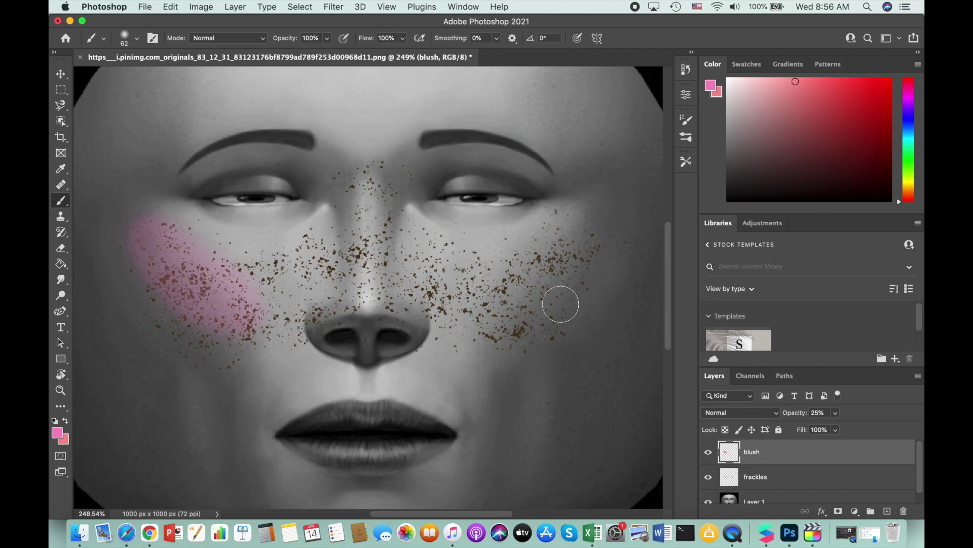
mouse_move(519, 307)
left_mouse_down()
mouse_move(563, 247)
mouse_move(583, 309)
left_mouse_up()
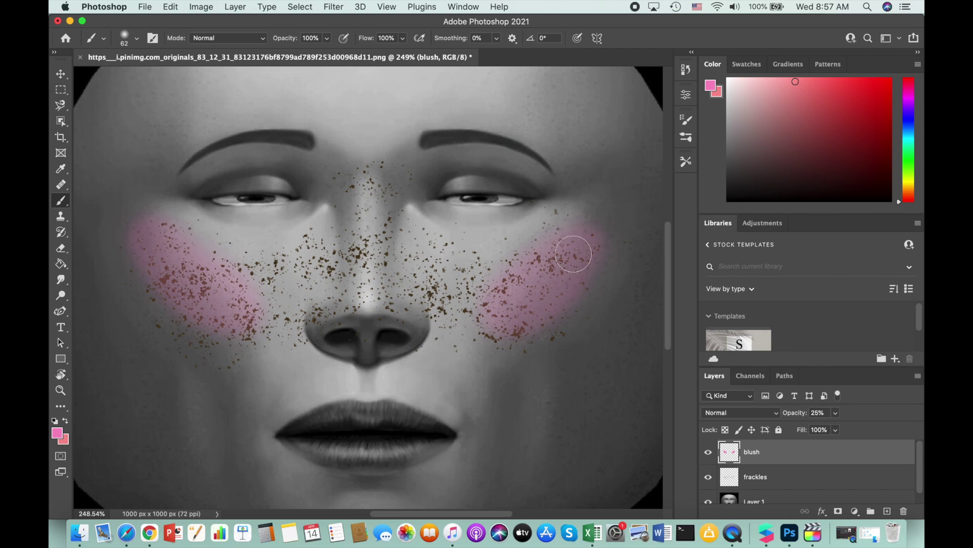
left_click_drag(141, 250, 213, 334)
left_click_drag(507, 335, 595, 255)
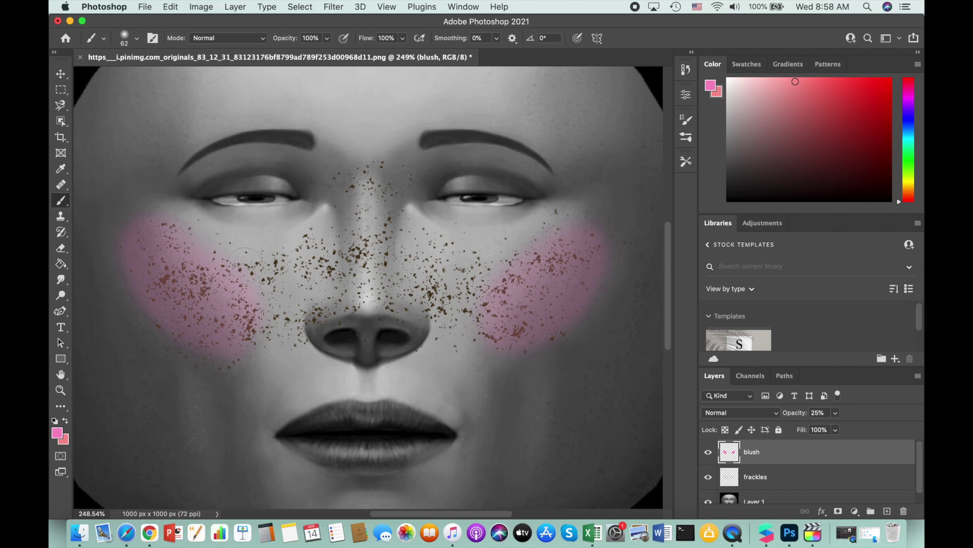
Soften the cheek patches on the blush layer with a Gaussian Blur, using a larger radius than the preset one.
left_click(335, 7)
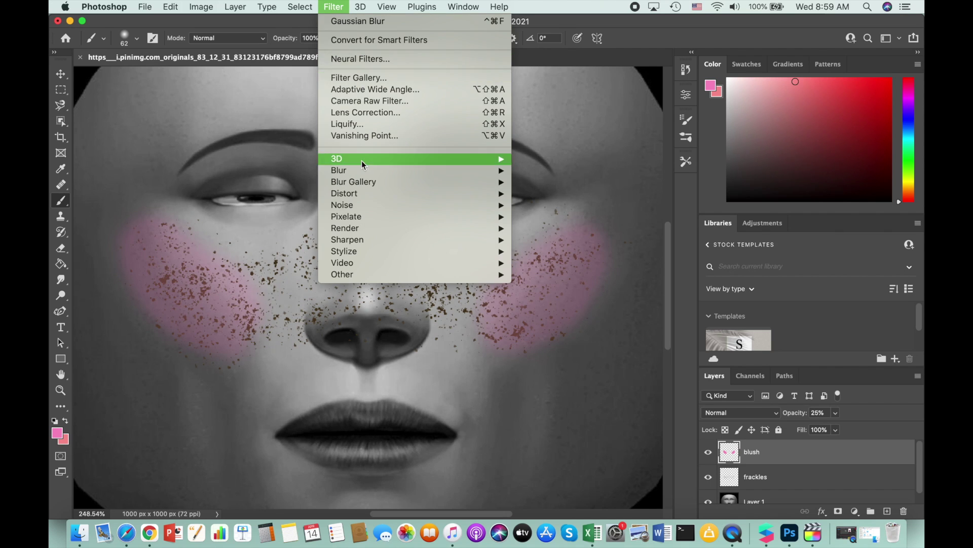
mouse_move(363, 172)
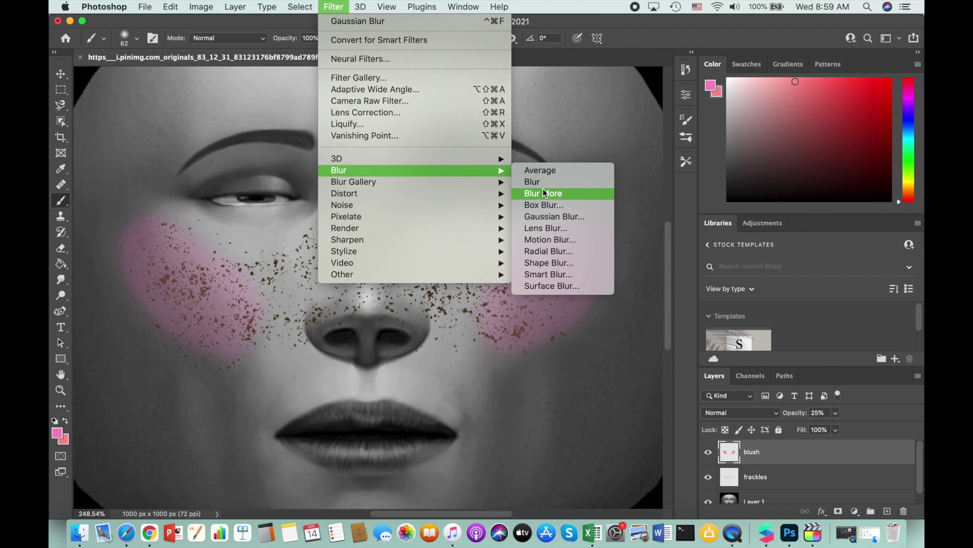
left_click(586, 217)
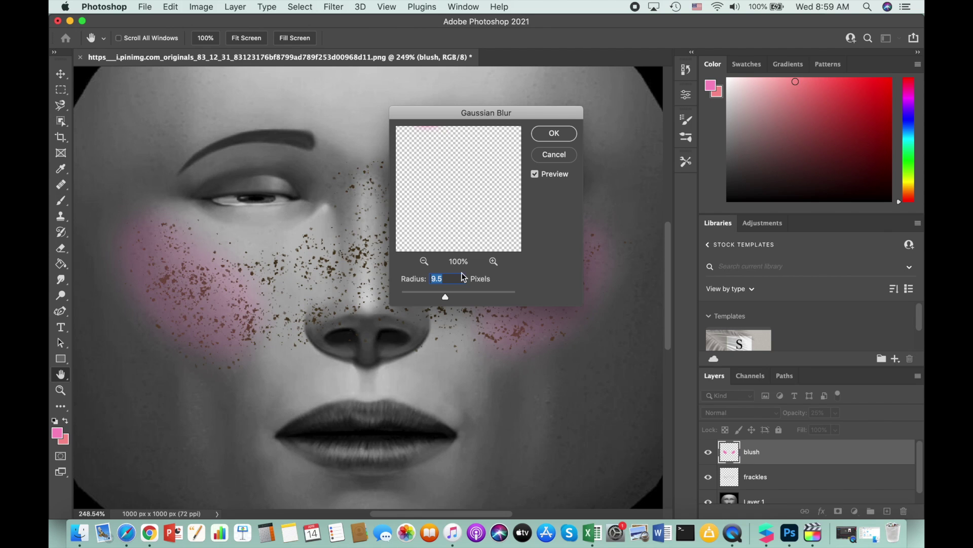
left_click_drag(445, 296, 455, 297)
left_click(557, 132)
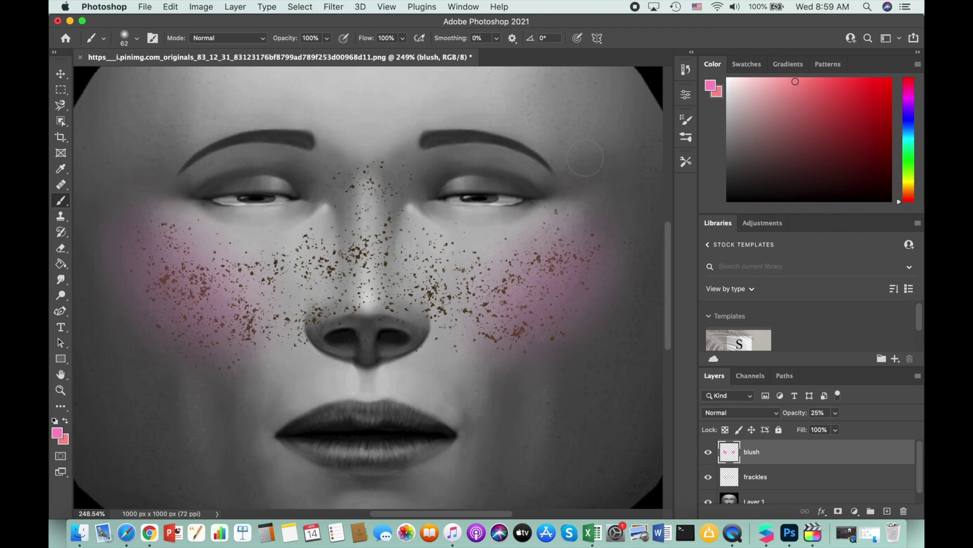
Hide the face image on Layer 1 and quick-export the blush and freckles as a PNG named blush+frakles to the Desktop.
scroll(709, 500, "down", 1)
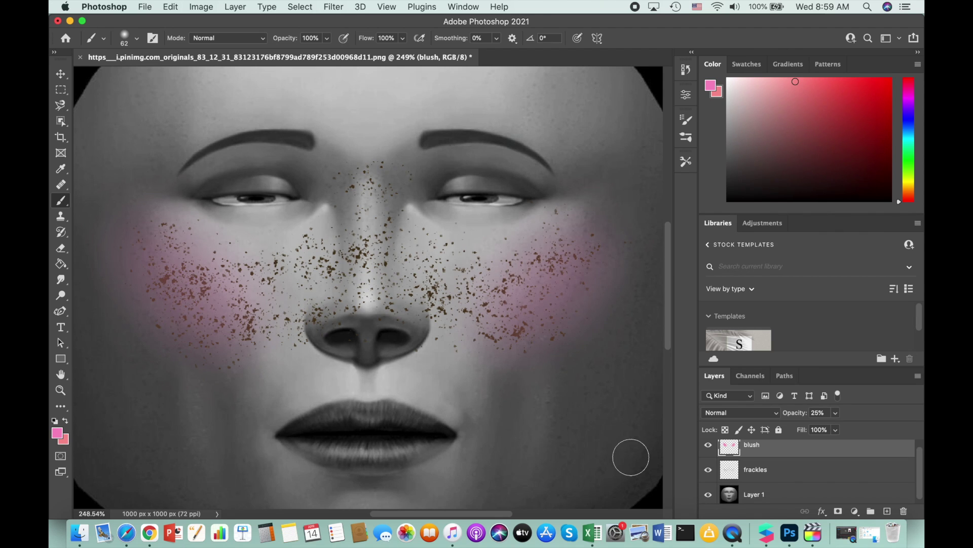
left_click(708, 495)
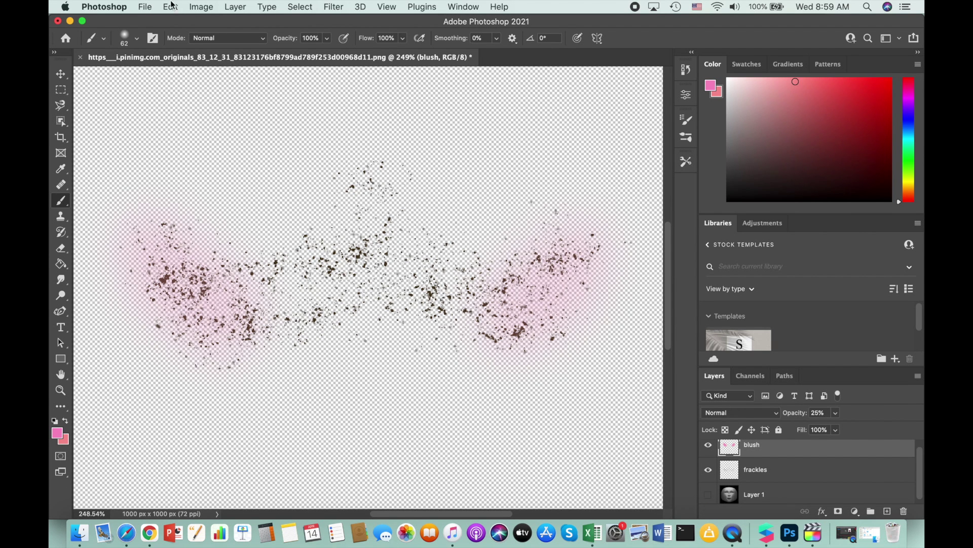
left_click(146, 7)
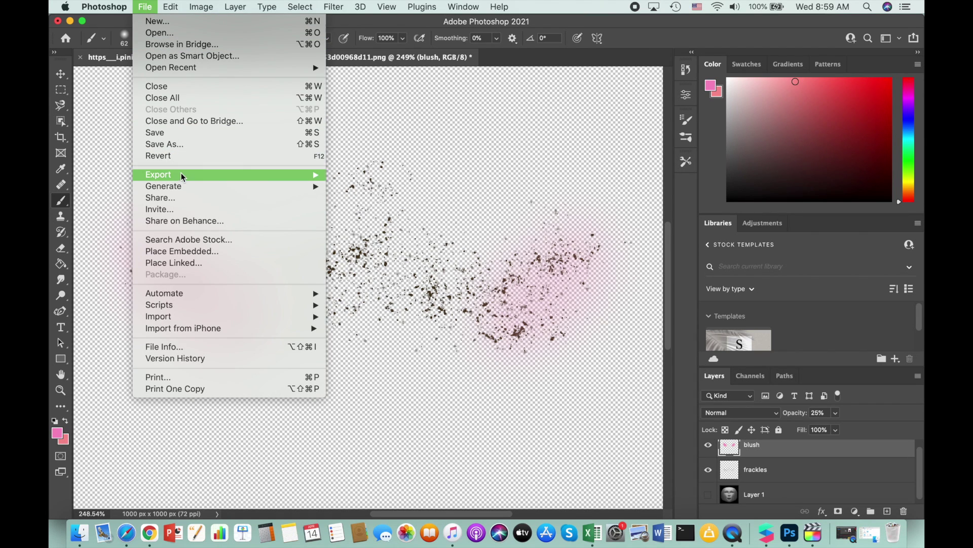
mouse_move(182, 175)
left_click(350, 175)
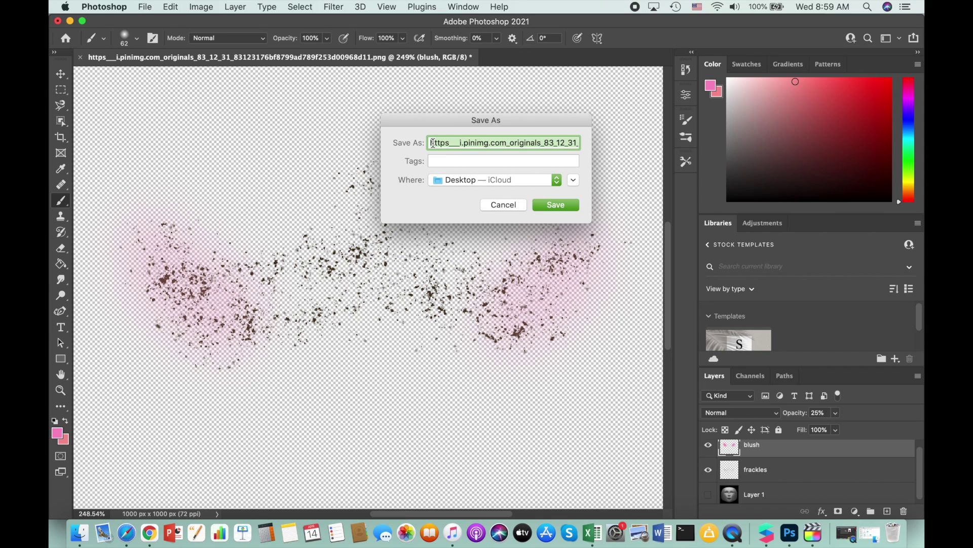
type("blush+frakles")
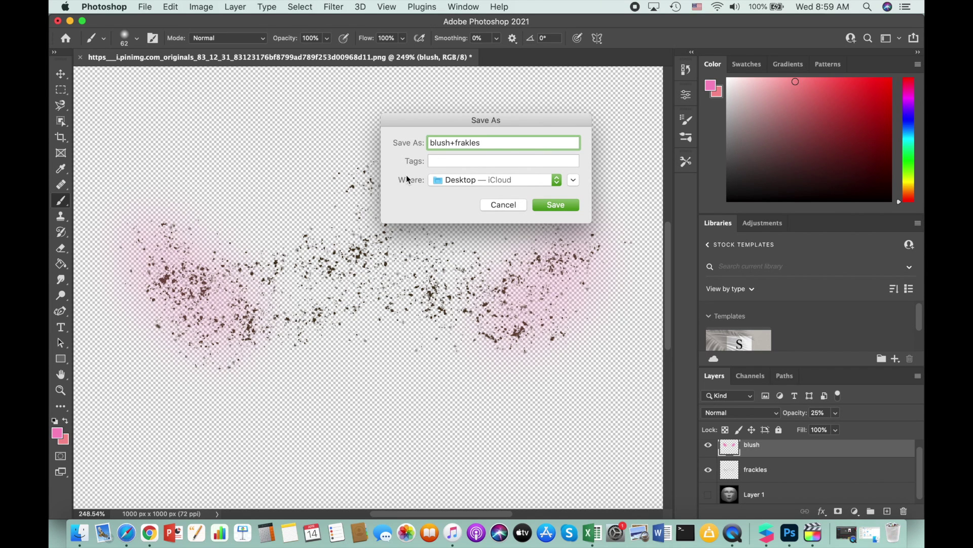
left_click(556, 205)
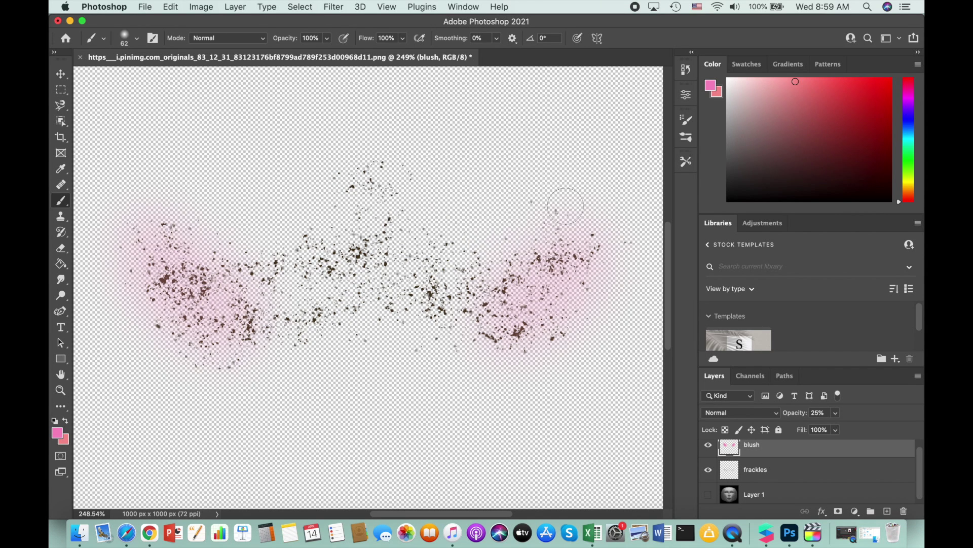
Switch to Spark AR Studio and load blush+frakles.png from the Desktop as a new diffuse texture for the blush-freckles material.
left_click(768, 533)
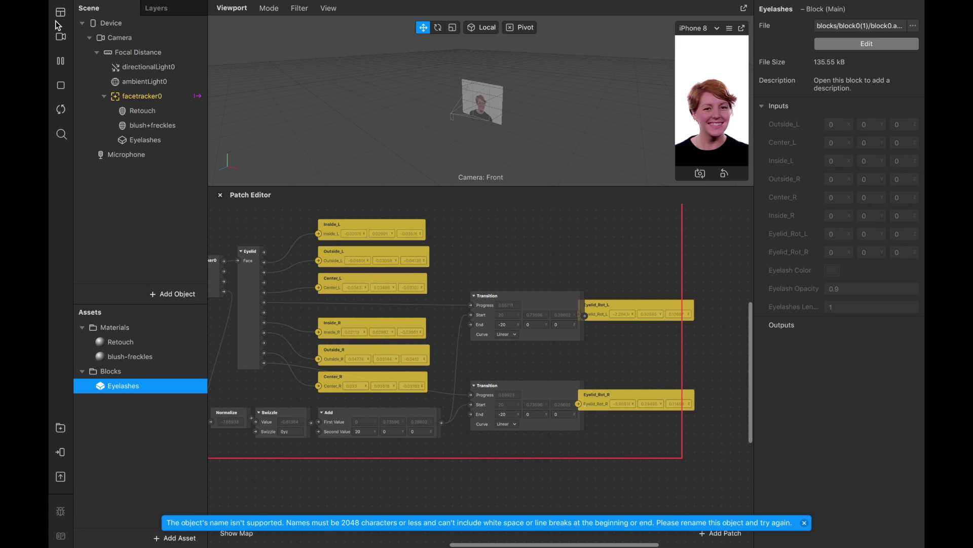
left_click(158, 125)
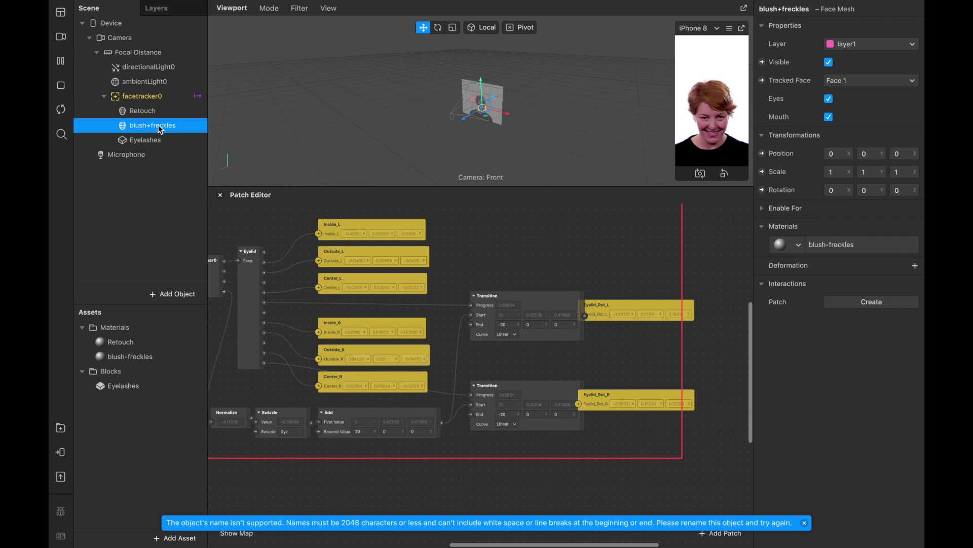
left_click(130, 356)
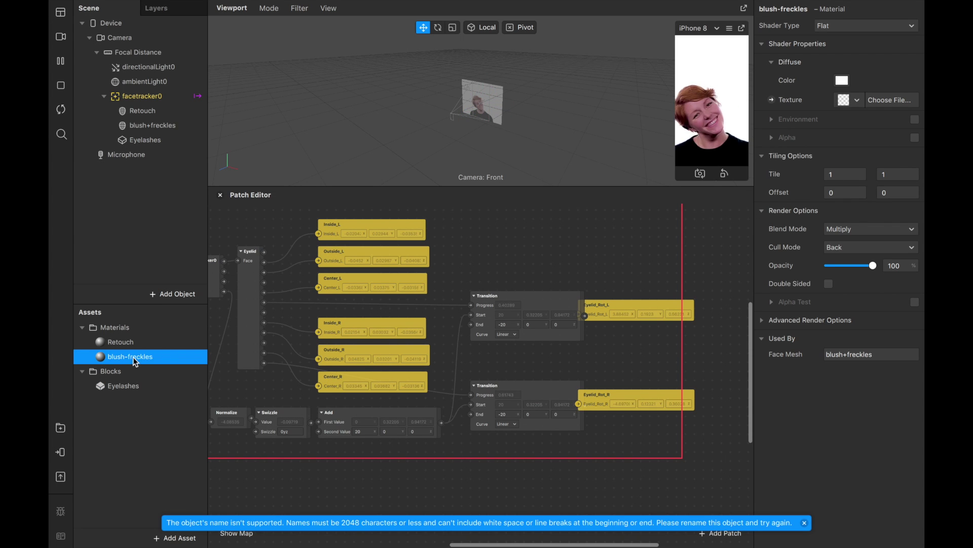
left_click(856, 101)
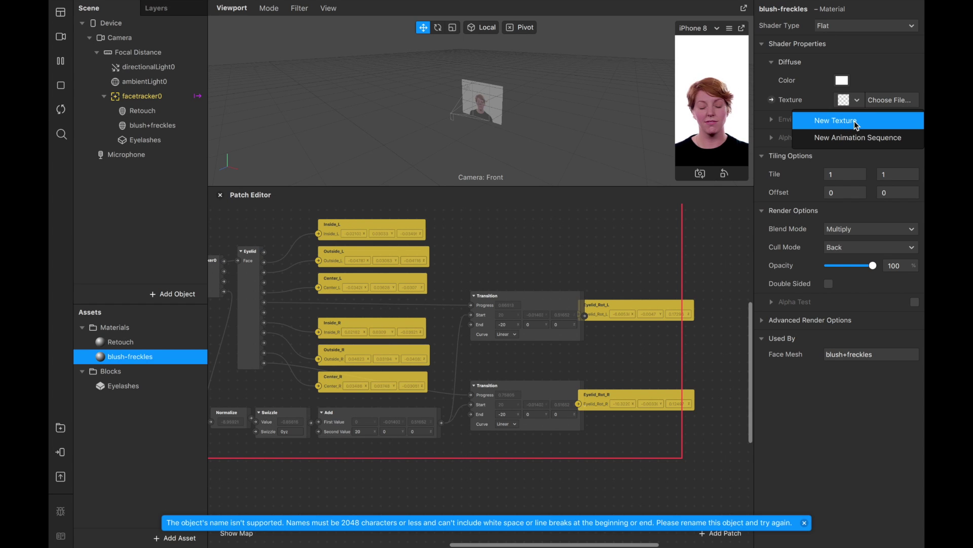
left_click(857, 126)
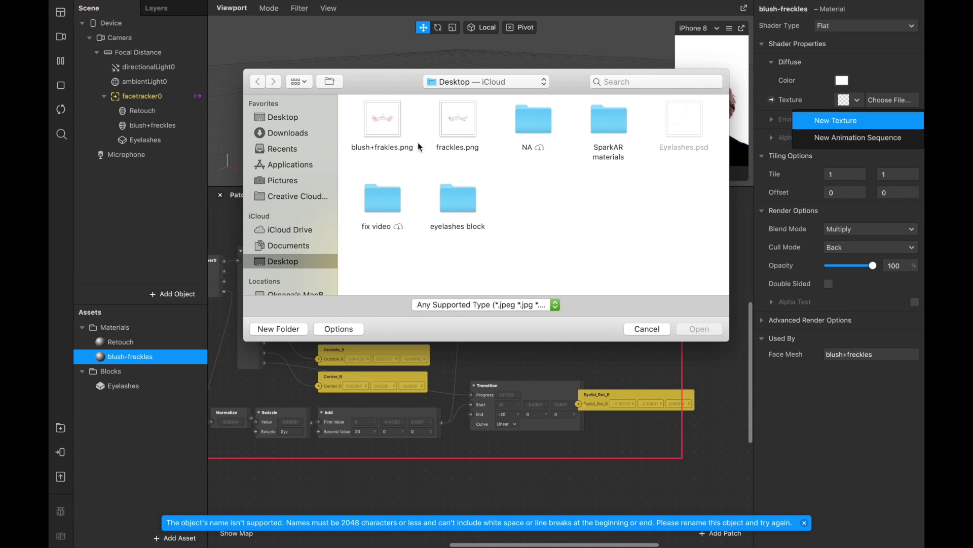
left_click(387, 115)
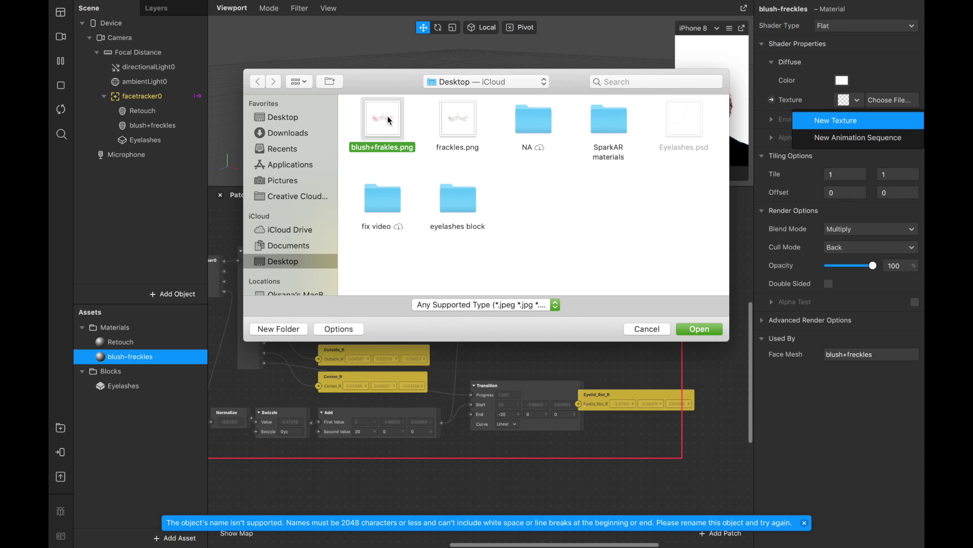
left_click(700, 323)
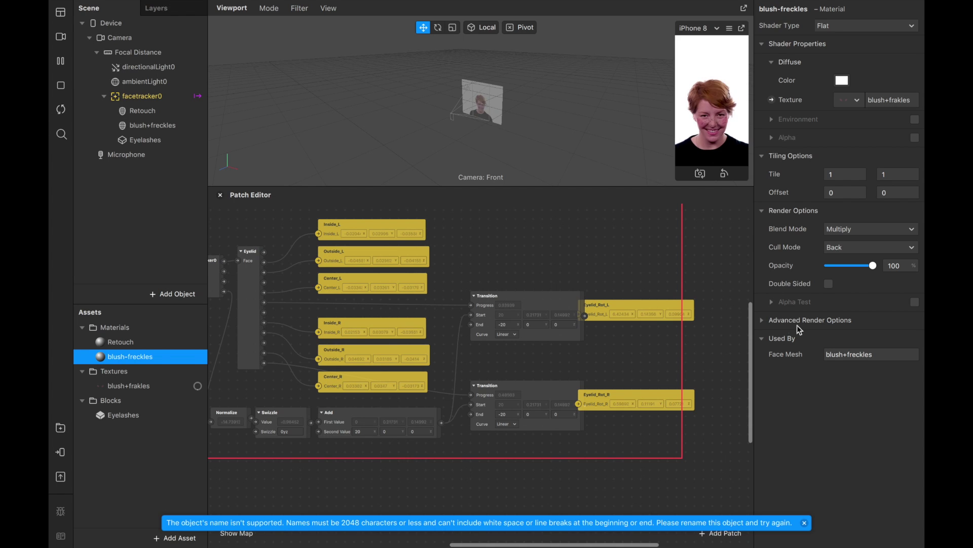
Enable the no-compression option for the blush+frakles texture.
left_click(131, 386)
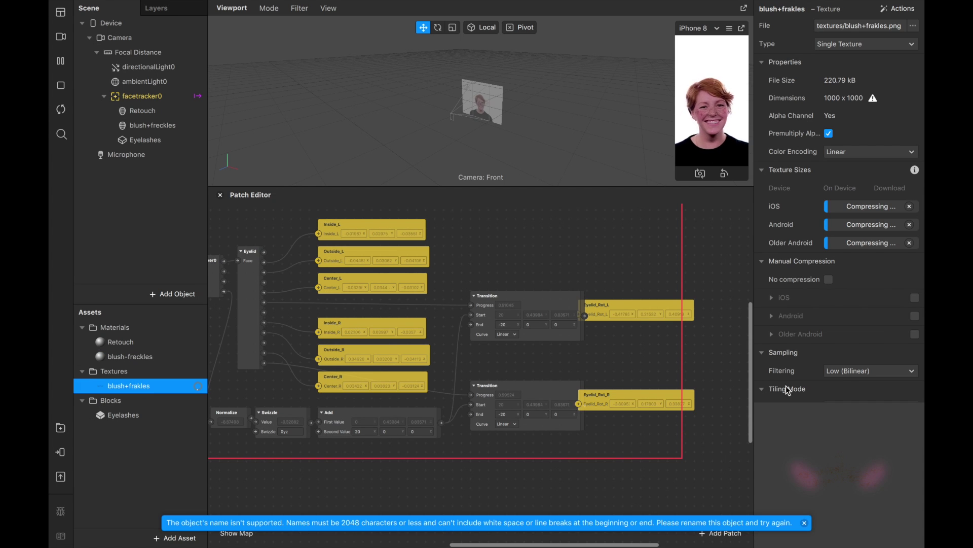
left_click(828, 279)
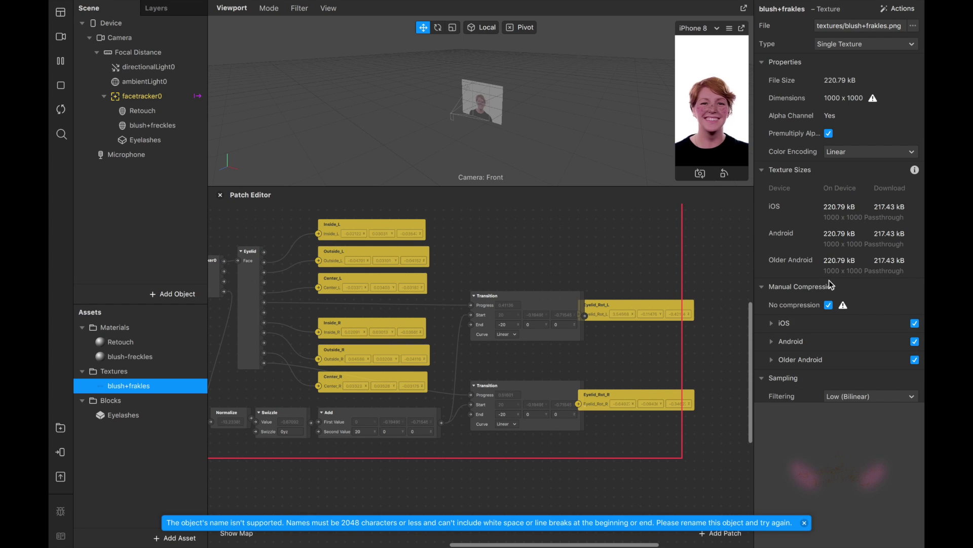
scroll(828, 280, "down", 1)
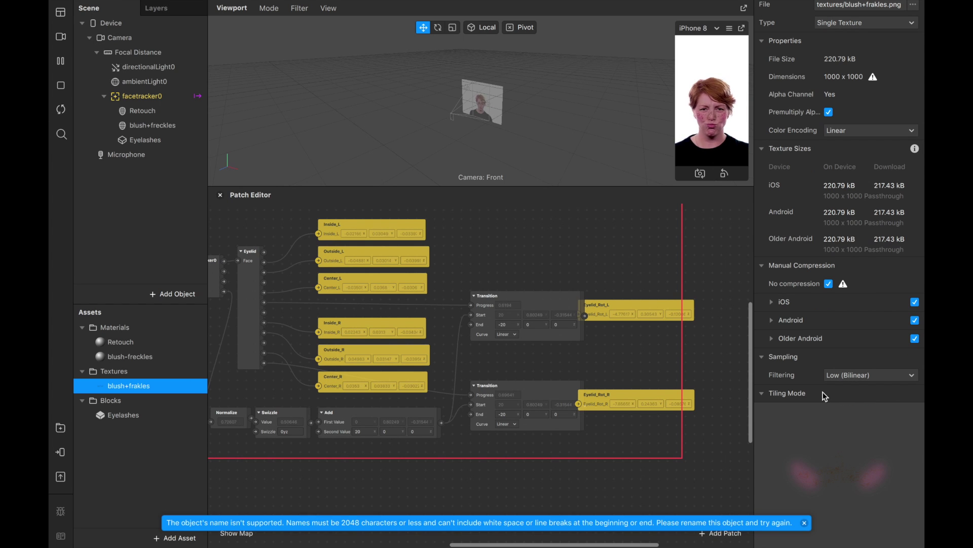